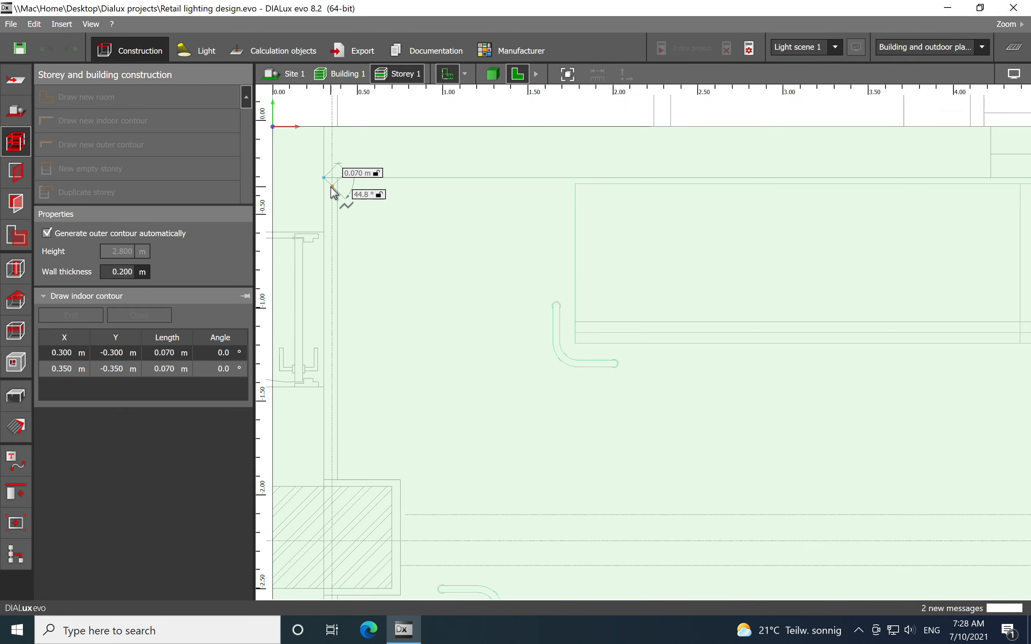
# Trace the indoor contour 24.510 m along the upper wall, 1.860 m down at its corner, and 2.760 m across to X 27.570, Y -2.160.
pyautogui.moveTo(726, 300); pyautogui.dragTo(522, 293, button='middle')
pyautogui.scroll(10, 784, 257)
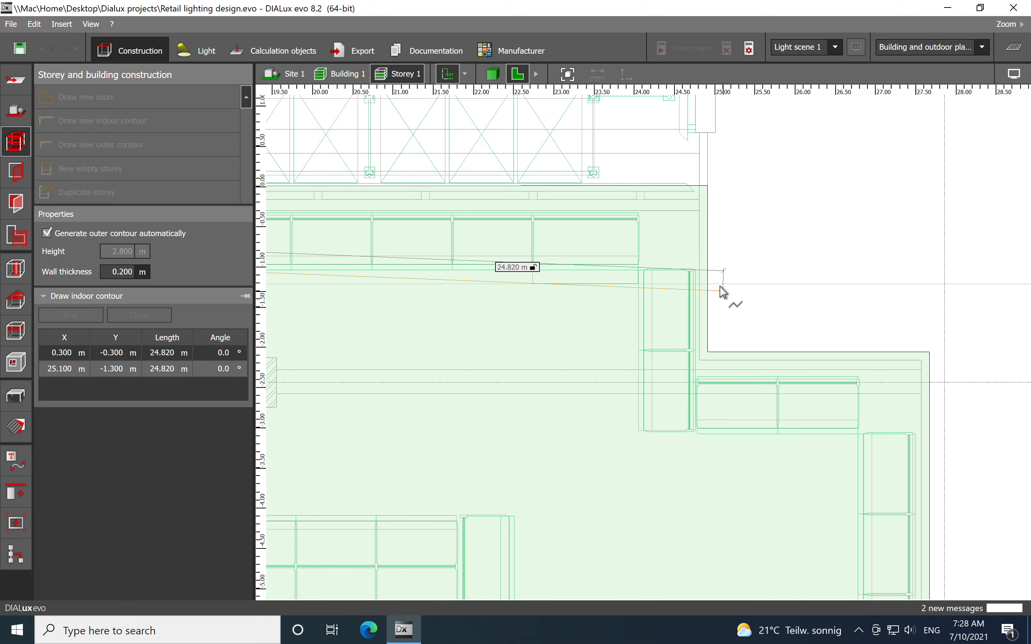
pyautogui.click(699, 210)
pyautogui.click(700, 361)
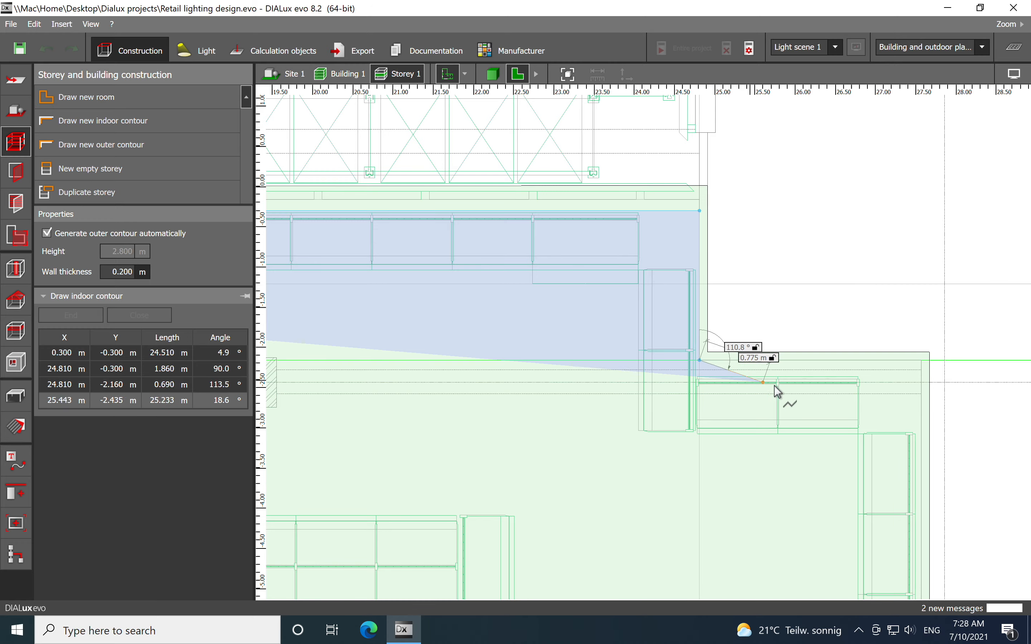
pyautogui.click(921, 361)
# Continue the indoor contour 9.750 m down the right-hand wall and 0.400 m outward at the wall offset near axis D.
pyautogui.scroll(-5, 674, 212)
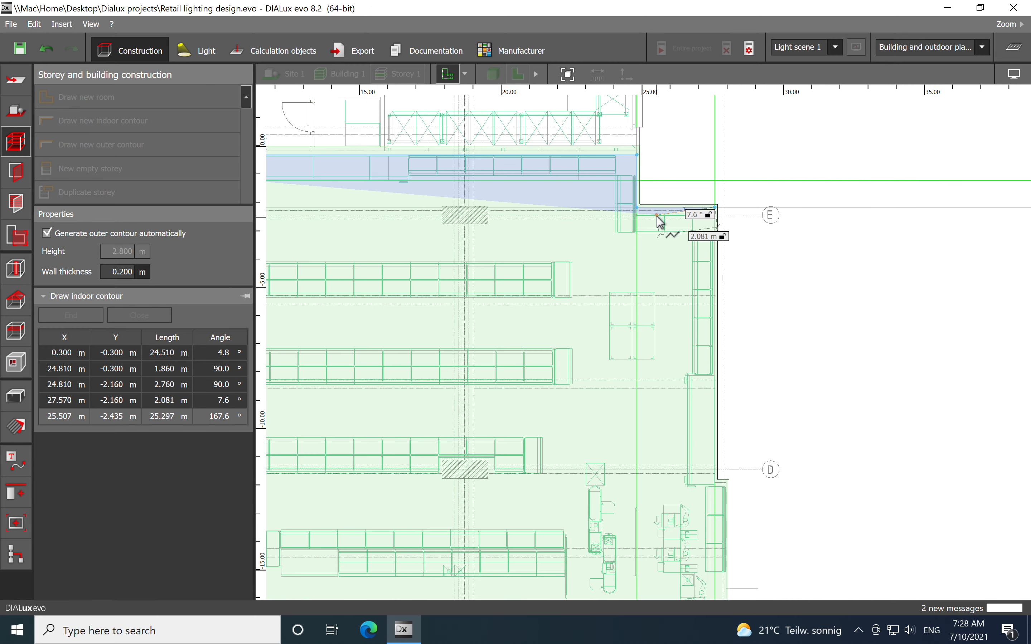
pyautogui.scroll(10, 701, 434)
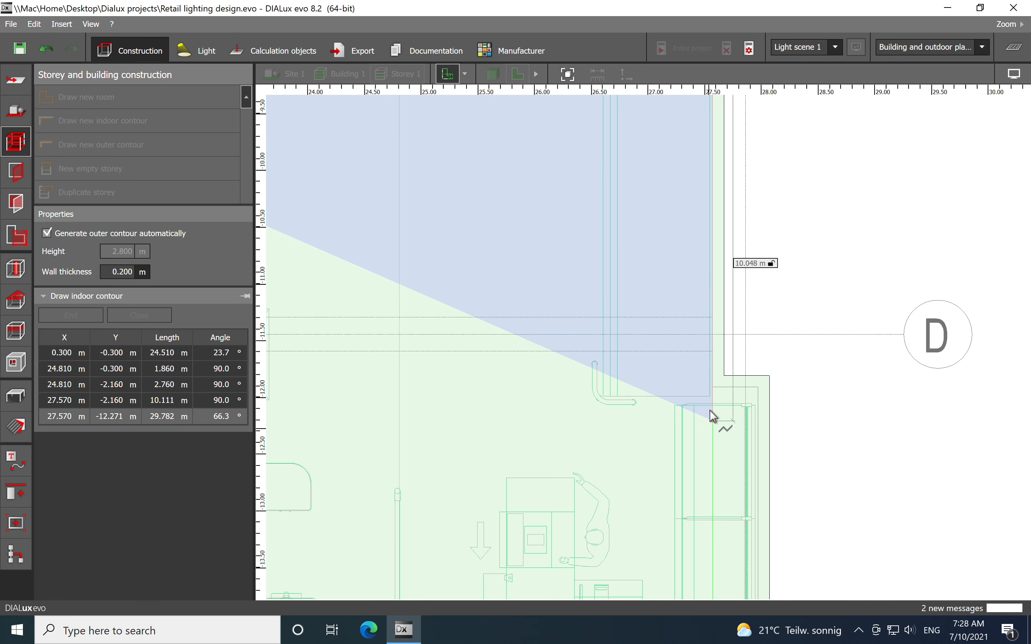
pyautogui.click(720, 379)
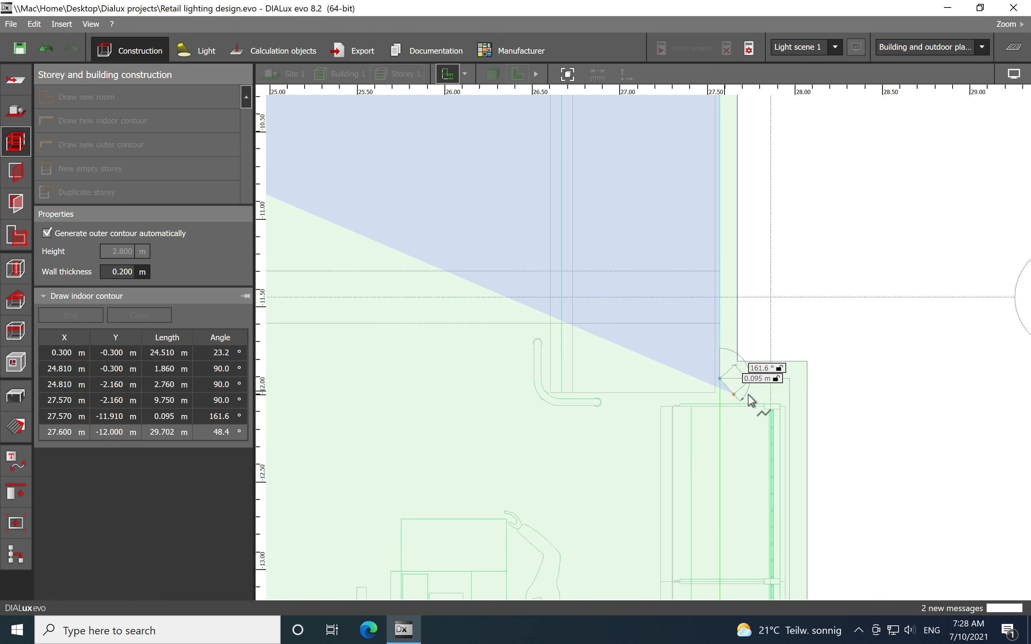
pyautogui.click(790, 379)
# Trace the contour 7.220 m down the outer right-hand wall, 0.540 m inward, and 0.721 m up to the entrance vestibule's upper corner.
pyautogui.scroll(-7, 790, 379)
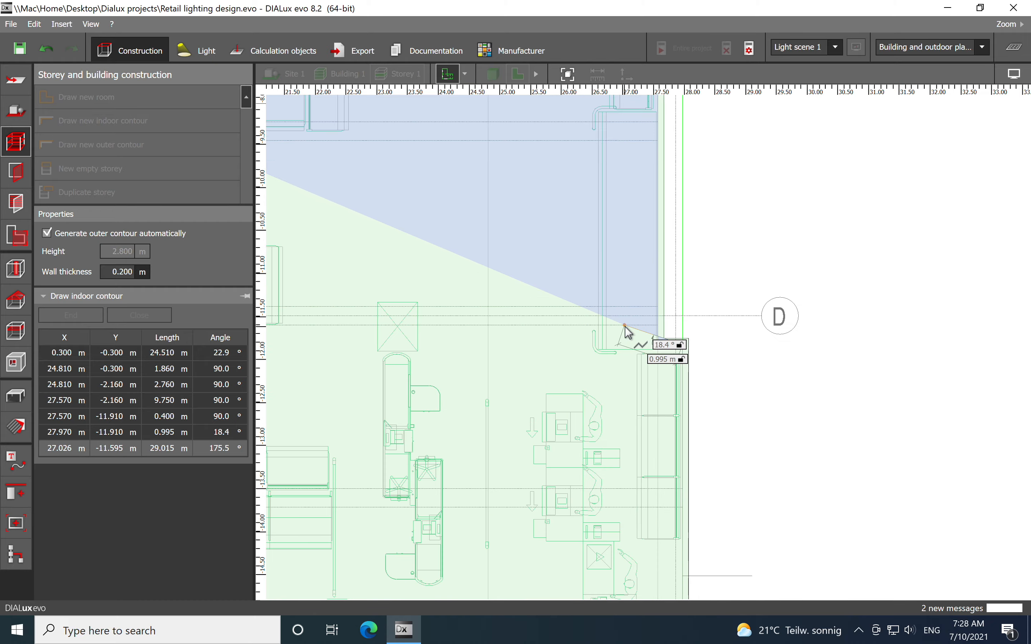
pyautogui.moveTo(669, 447); pyautogui.dragTo(667, 247, button='middle')
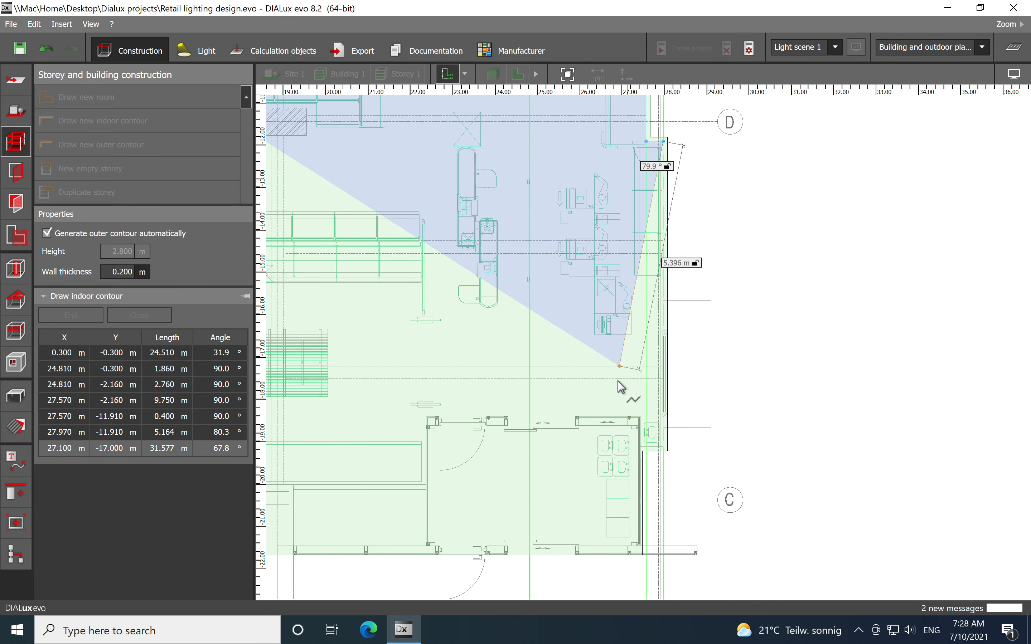
pyautogui.scroll(7, 624, 390)
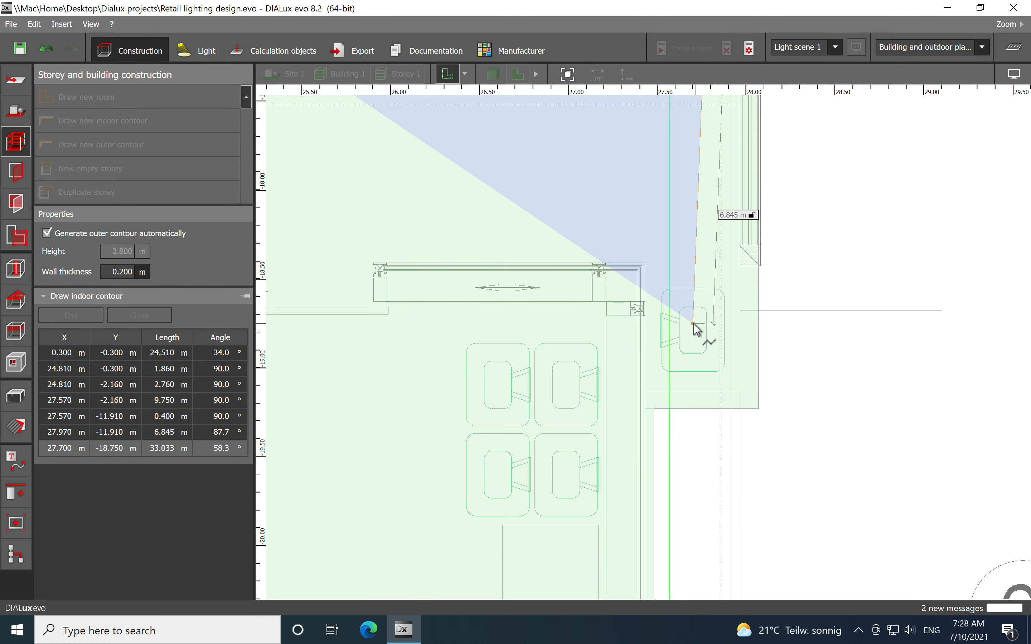
pyautogui.scroll(7, 746, 394)
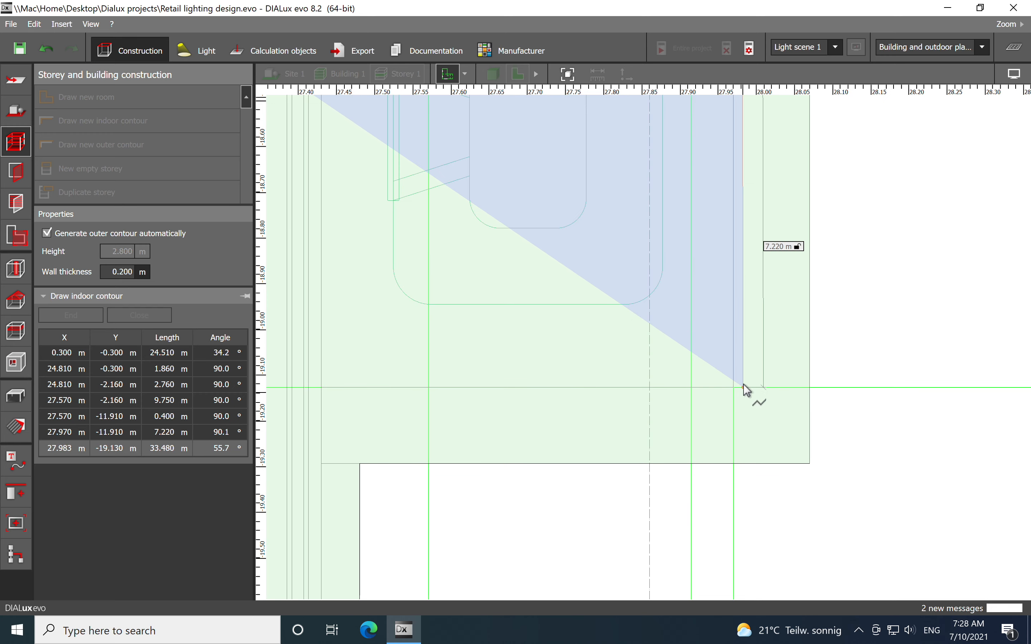
pyautogui.click(735, 389)
pyautogui.scroll(-1, 736, 391)
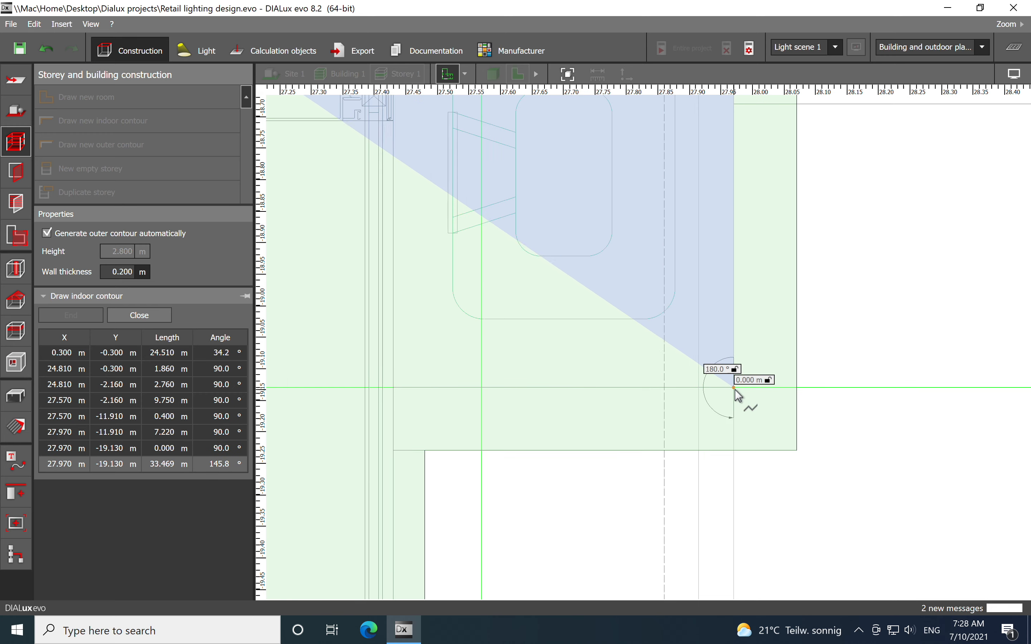
pyautogui.click(394, 389)
pyautogui.scroll(-2, 471, 414)
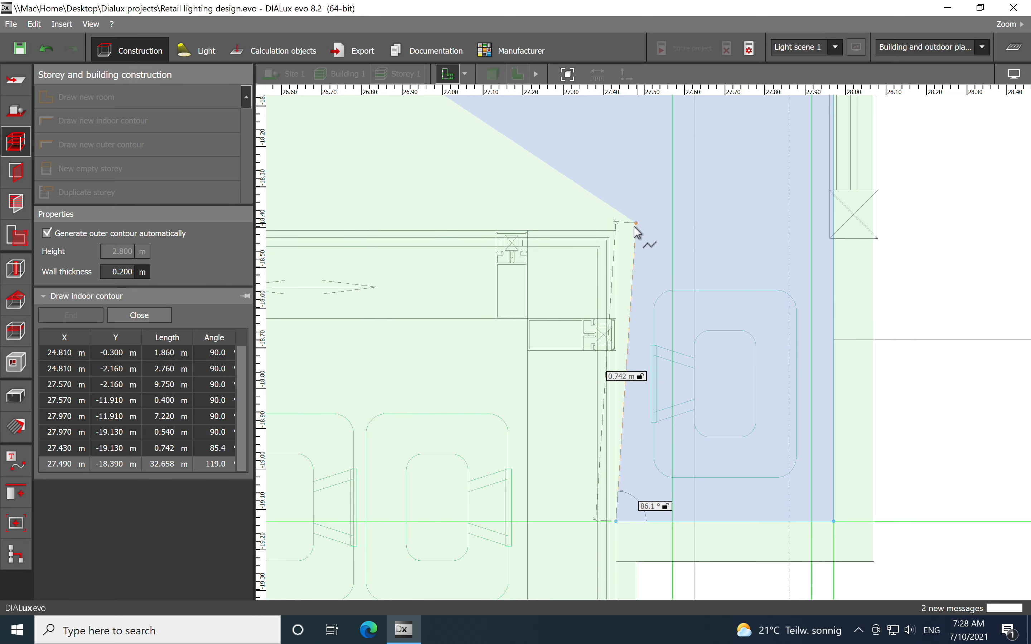
pyautogui.click(617, 232)
# Trace the contour around the entrance vestibule, 5.059 m along its upper side and 3.061 m down its far side to Y -21.470.
pyautogui.scroll(-3, 621, 237)
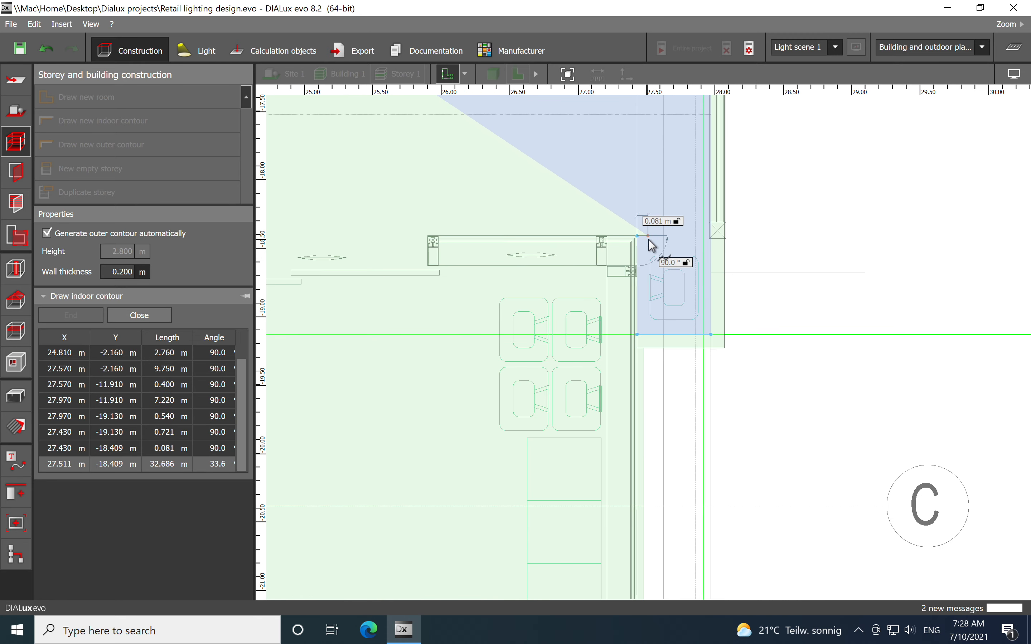
pyautogui.scroll(-4, 598, 282)
pyautogui.moveTo(592, 343); pyautogui.dragTo(732, 327, button='middle')
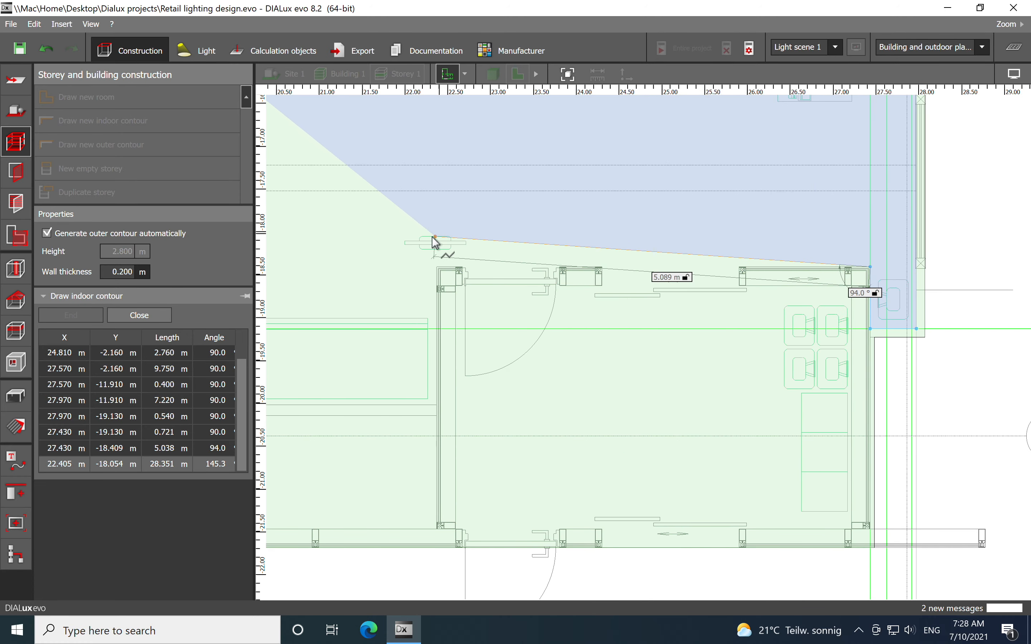
pyautogui.scroll(10, 431, 241)
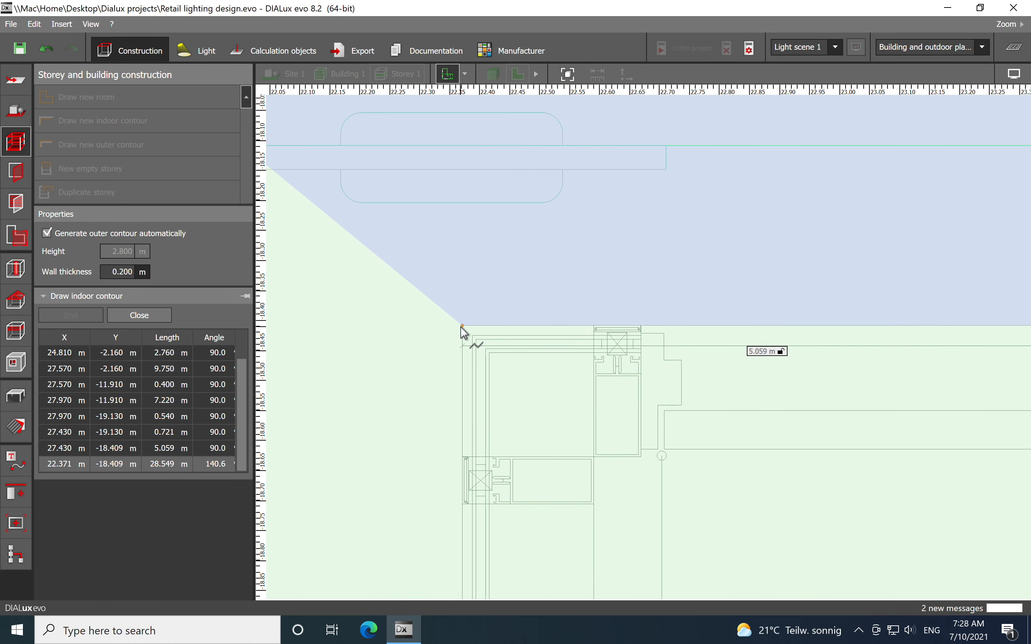
pyautogui.click(462, 327)
pyautogui.scroll(-9, 442, 240)
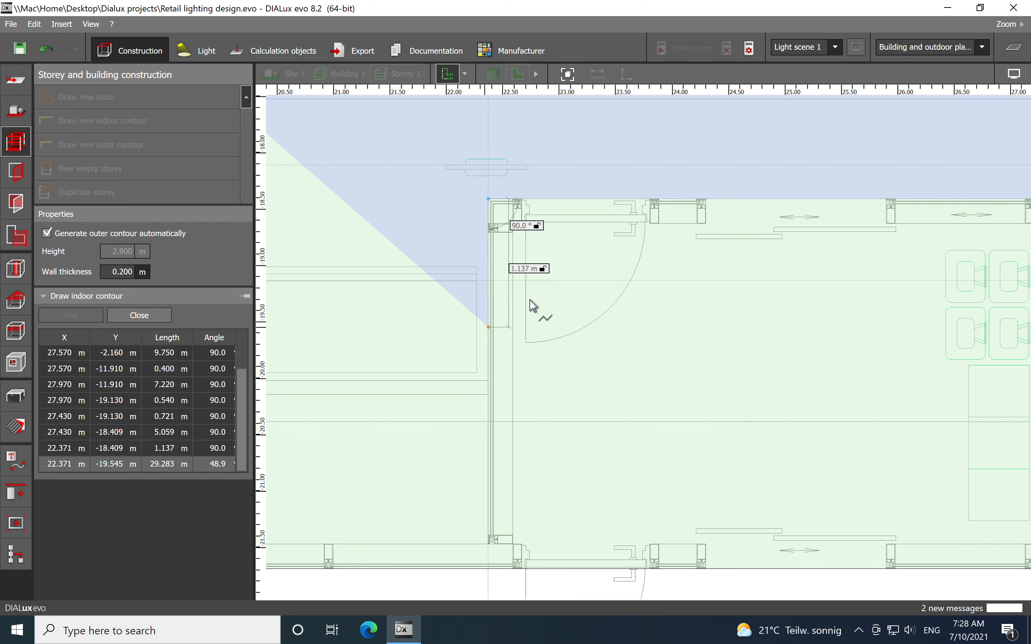
pyautogui.scroll(14, 549, 490)
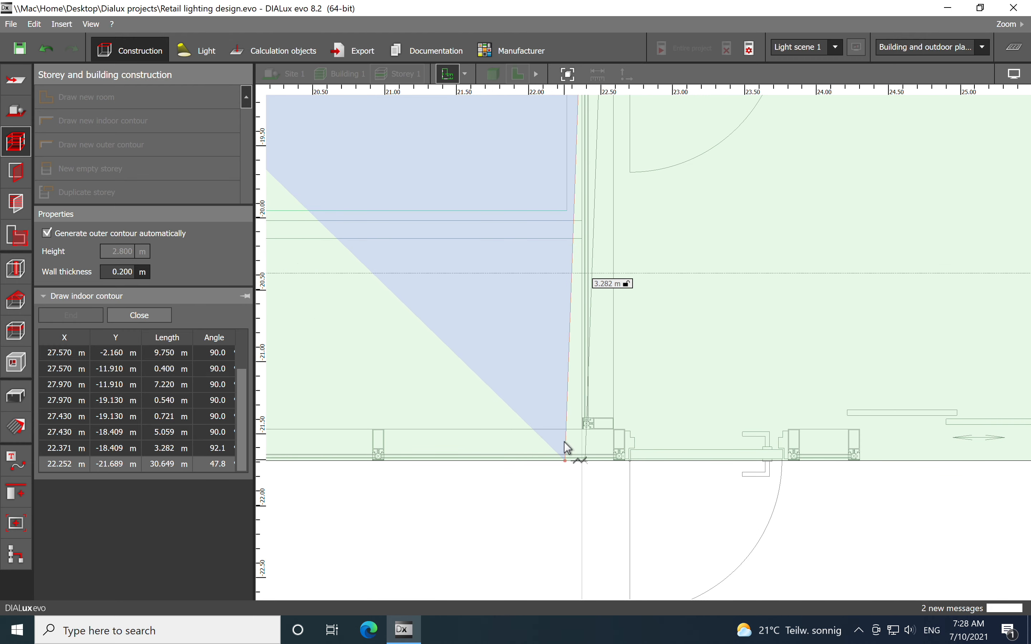
pyautogui.click(786, 421)
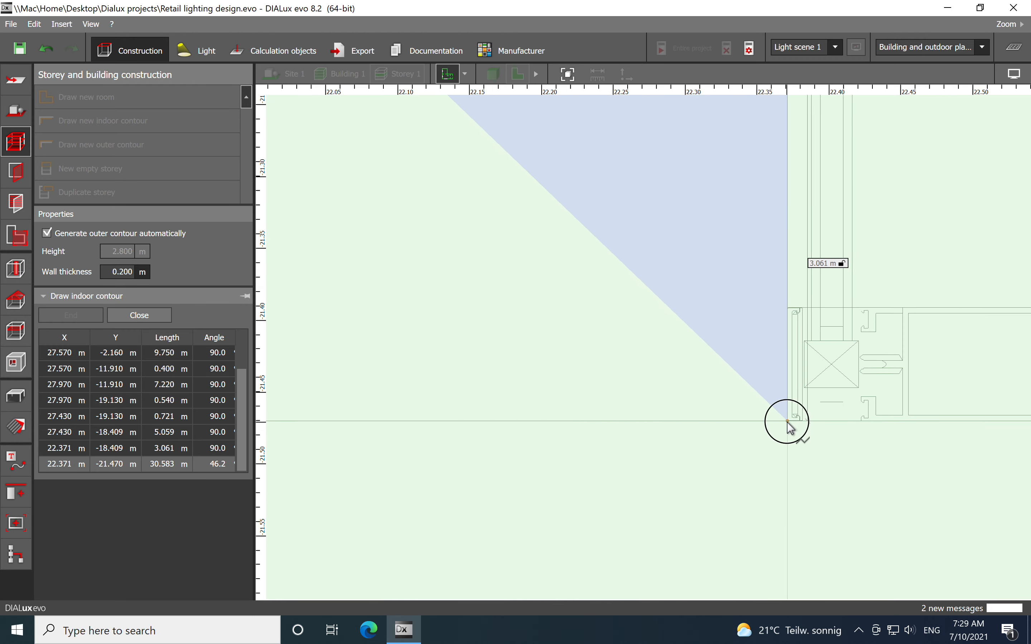
# Continue the indoor contour 3.131 m along the lower glazed front and 1.450 m up to X 19.240, Y -20.020.
pyautogui.scroll(-16, 766, 405)
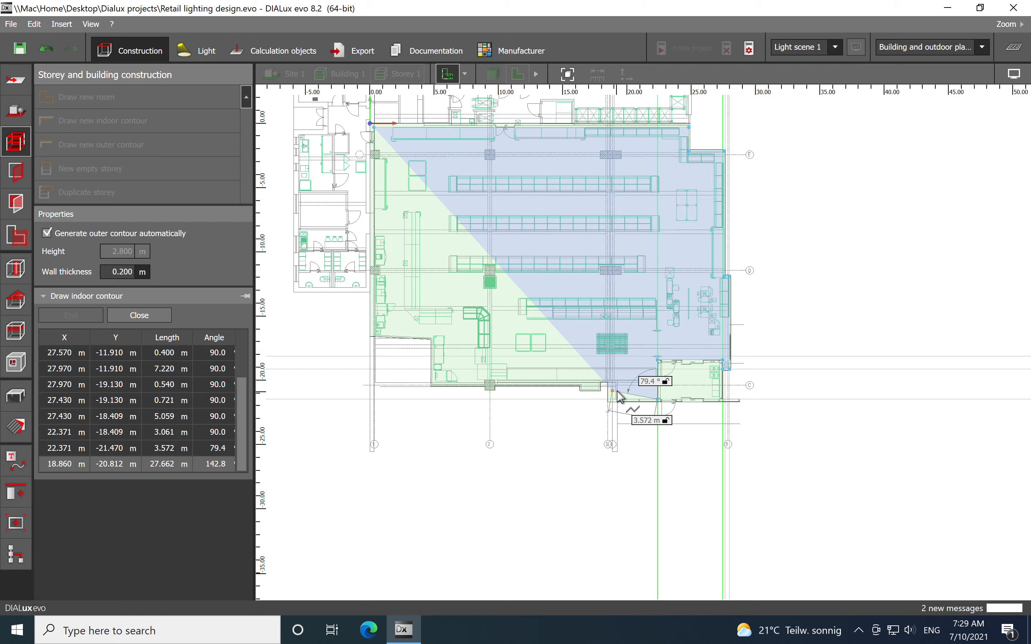
pyautogui.scroll(4, 656, 380)
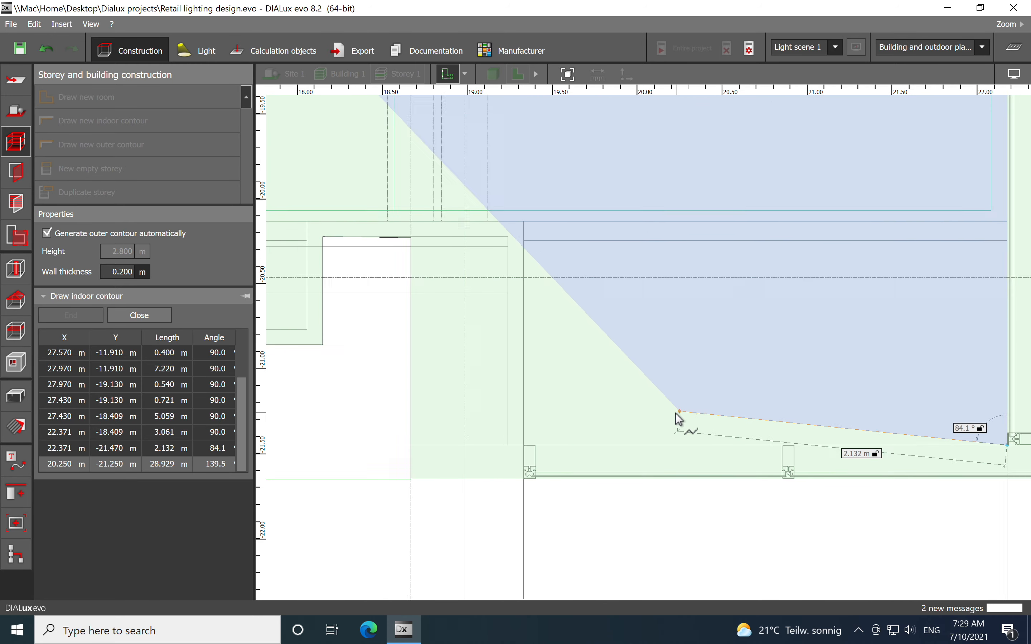
pyautogui.click(537, 442)
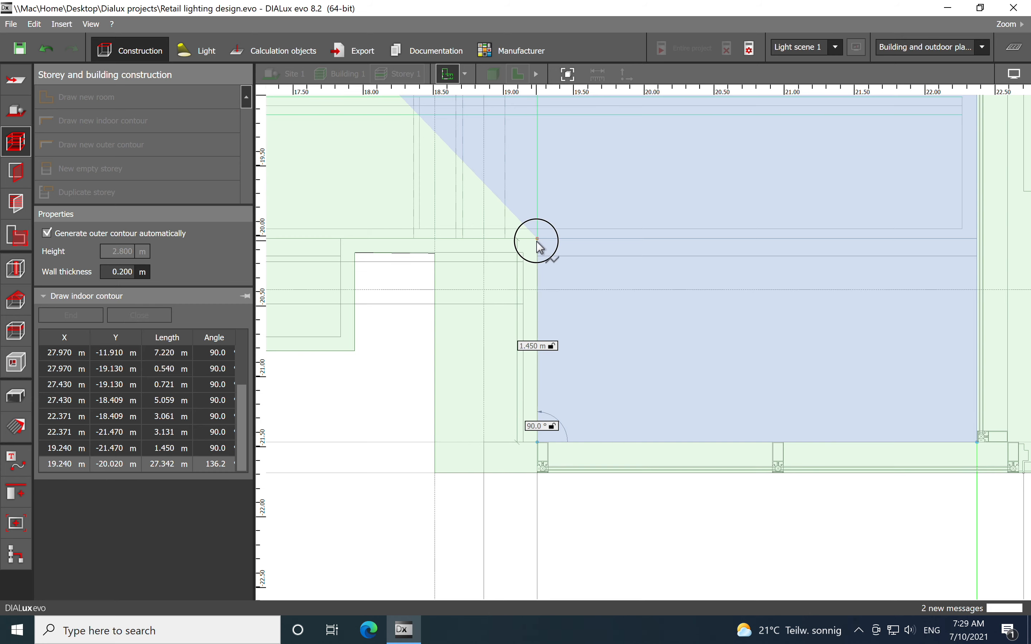
pyautogui.click(537, 240)
# Trace the contour 1.400 m along the lower wall and around the recess with 0.700 m, 1.400 m and 0.400 m segments.
pyautogui.scroll(-3, 547, 255)
pyautogui.scroll(4, 605, 316)
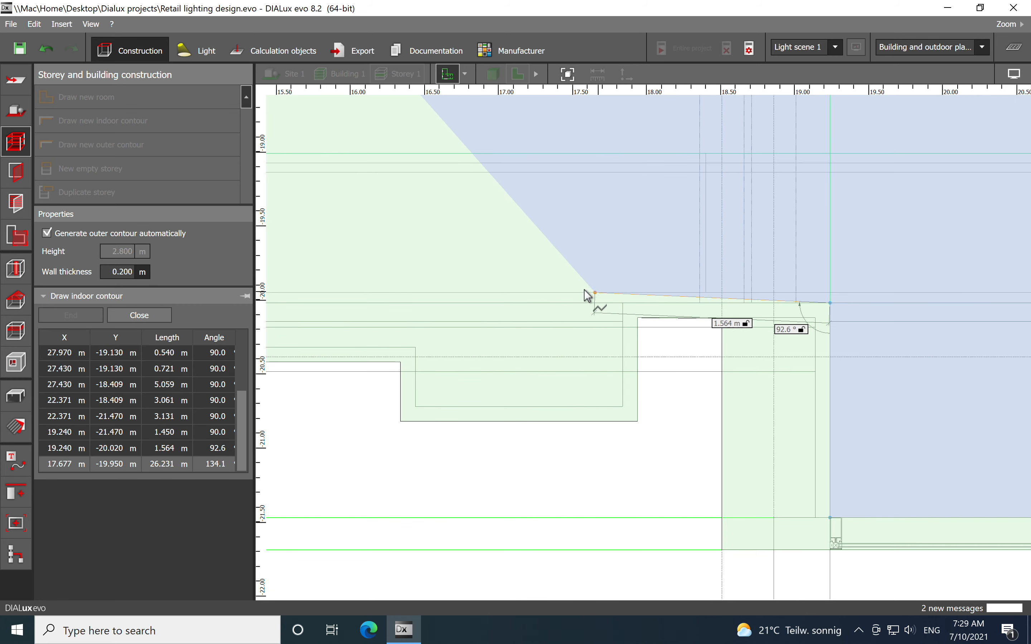
pyautogui.click(622, 303)
pyautogui.click(622, 407)
pyautogui.click(416, 407)
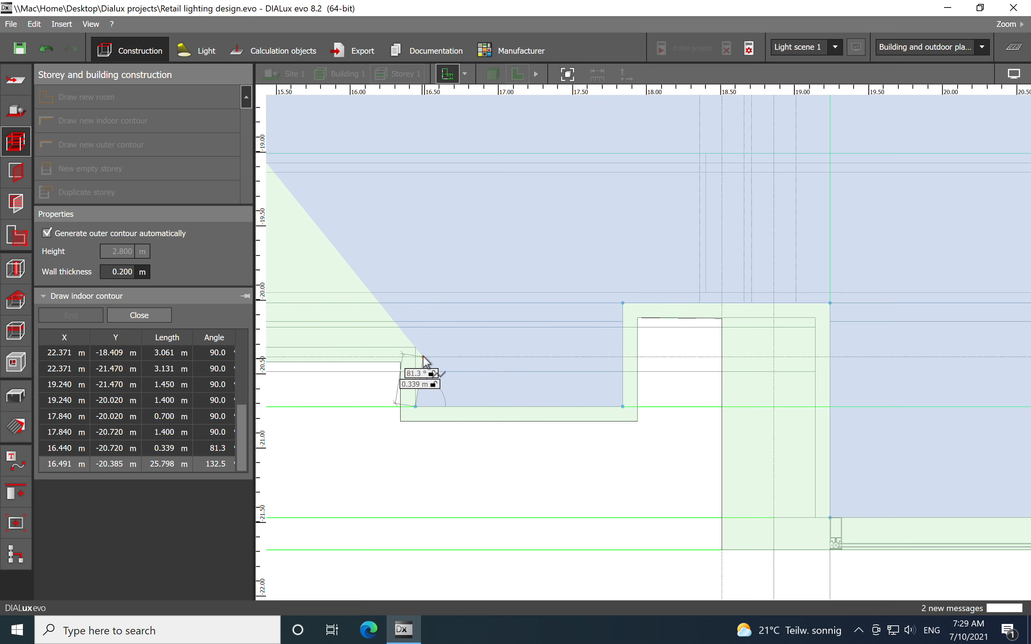
pyautogui.click(416, 349)
# Extend the contour 6.720 m to the hatched column in the lower wall and wrap it with 0.320 m, 0.780 m and 0.320 m segments.
pyautogui.scroll(-4, 525, 420)
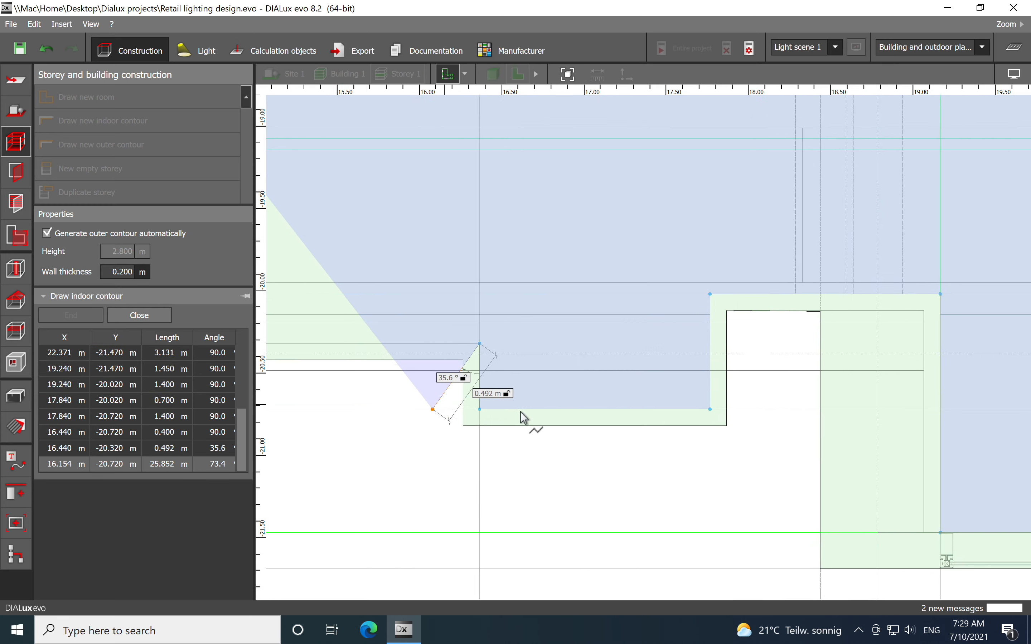
pyautogui.moveTo(495, 425); pyautogui.dragTo(669, 416, button='middle')
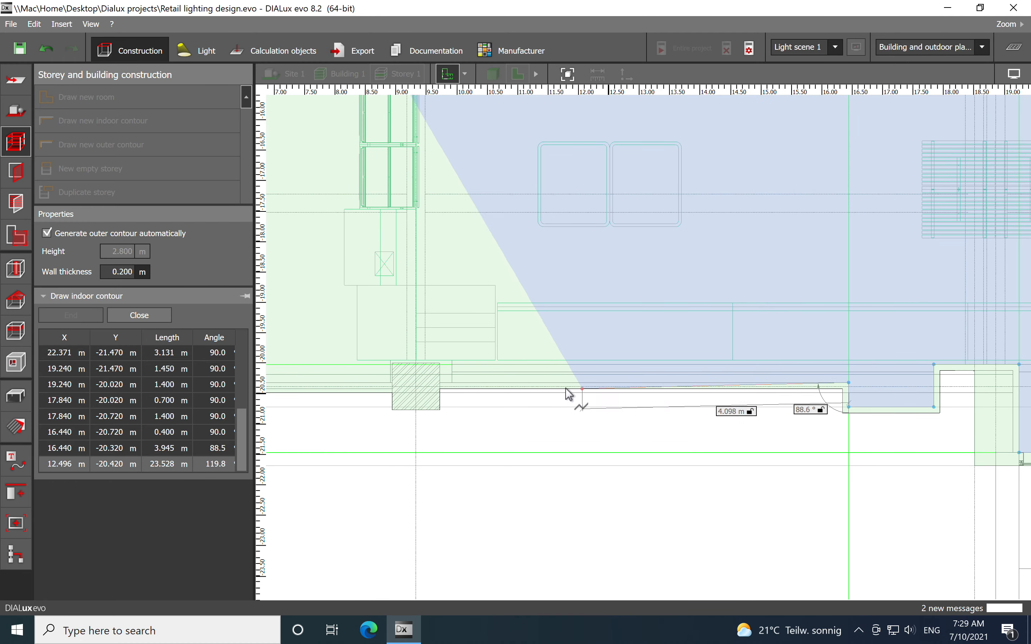
pyautogui.scroll(2, 455, 376)
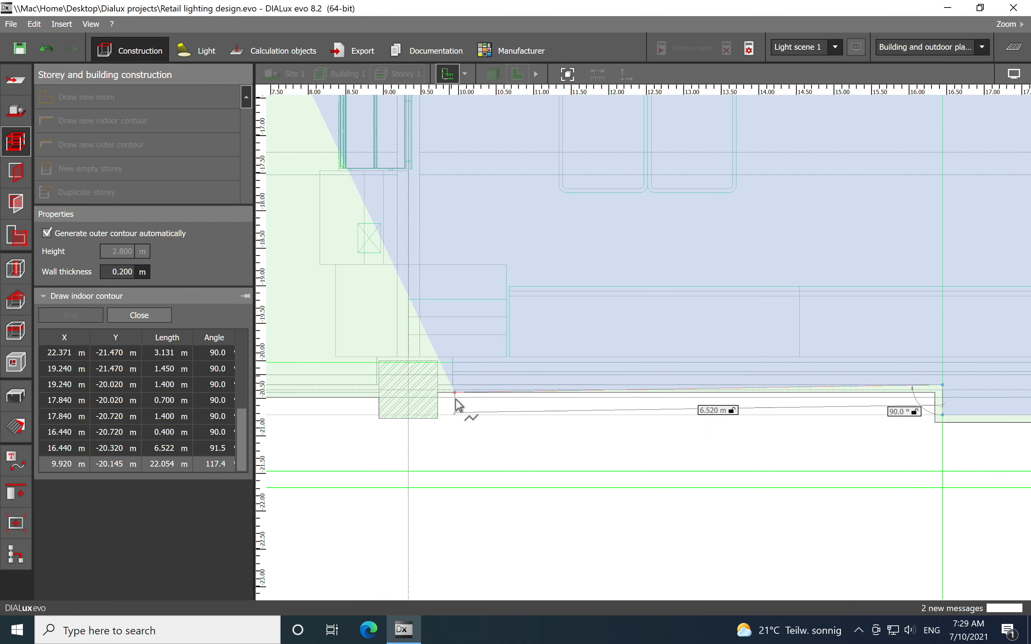
pyautogui.click(437, 385)
pyautogui.scroll(5, 463, 347)
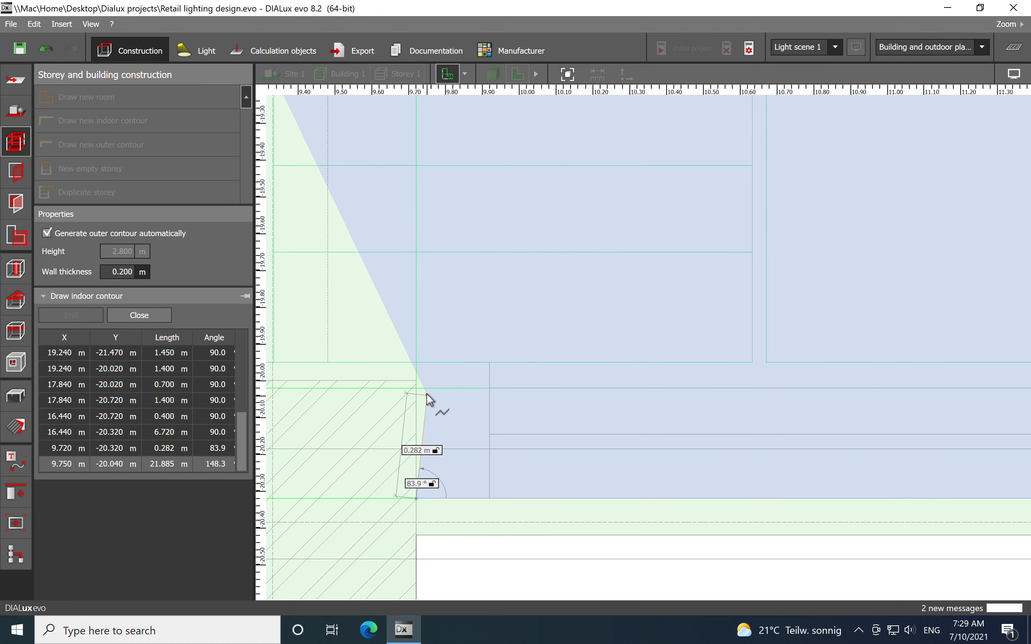
pyautogui.click(417, 380)
pyautogui.moveTo(417, 380); pyautogui.dragTo(709, 387, button='middle')
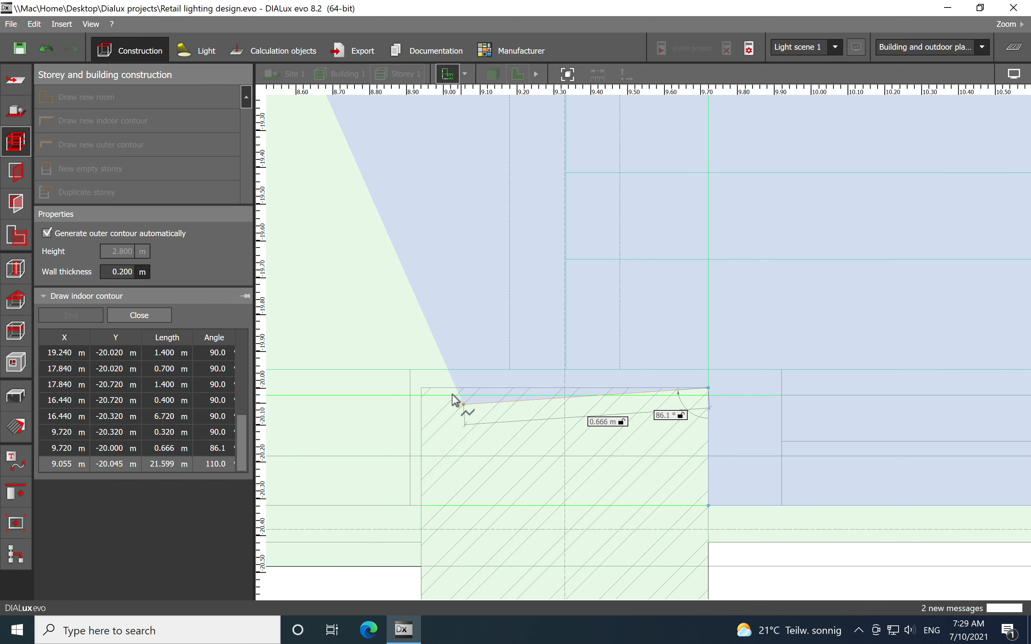
pyautogui.click(421, 388)
pyautogui.click(421, 494)
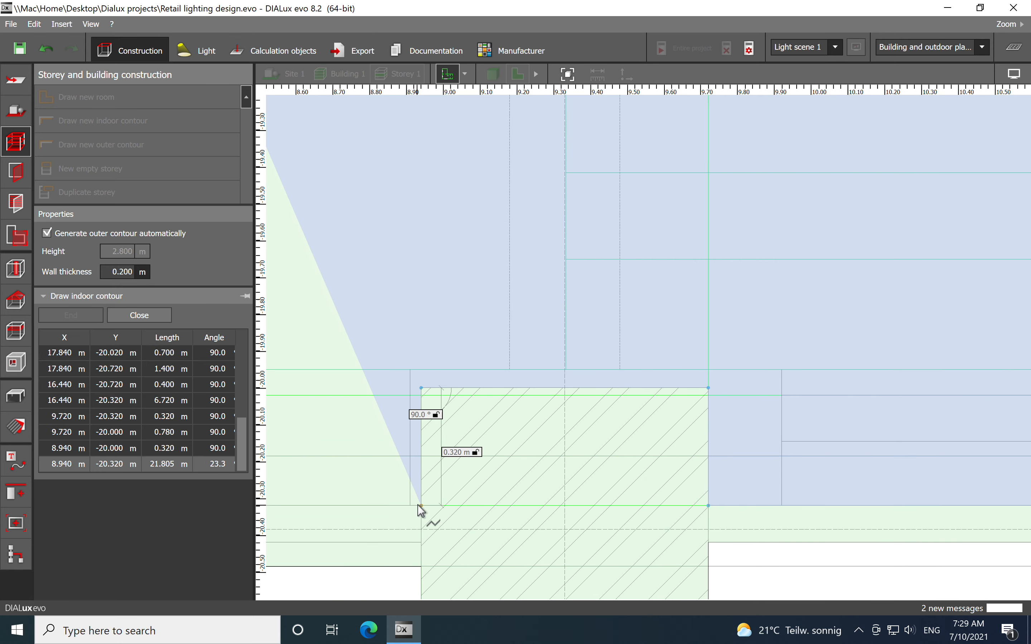
# Trace the contour 4.110 m along the rest of the lower wall and 3.600 m up to the slanted wall's corner.
pyautogui.scroll(-7, 524, 422)
pyautogui.scroll(5, 366, 443)
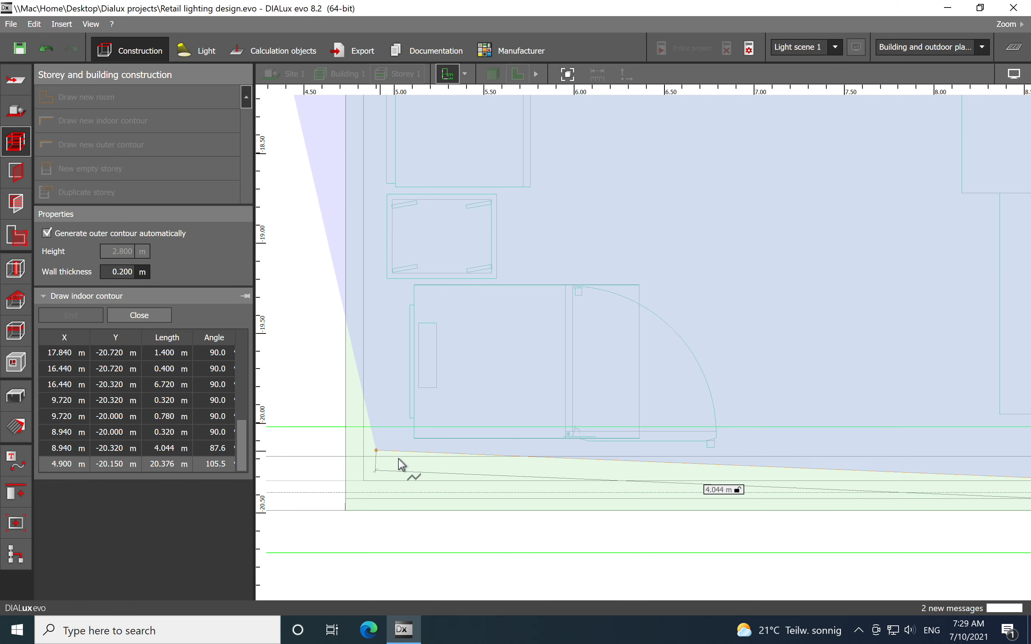
pyautogui.click(364, 481)
pyautogui.scroll(-5, 490, 472)
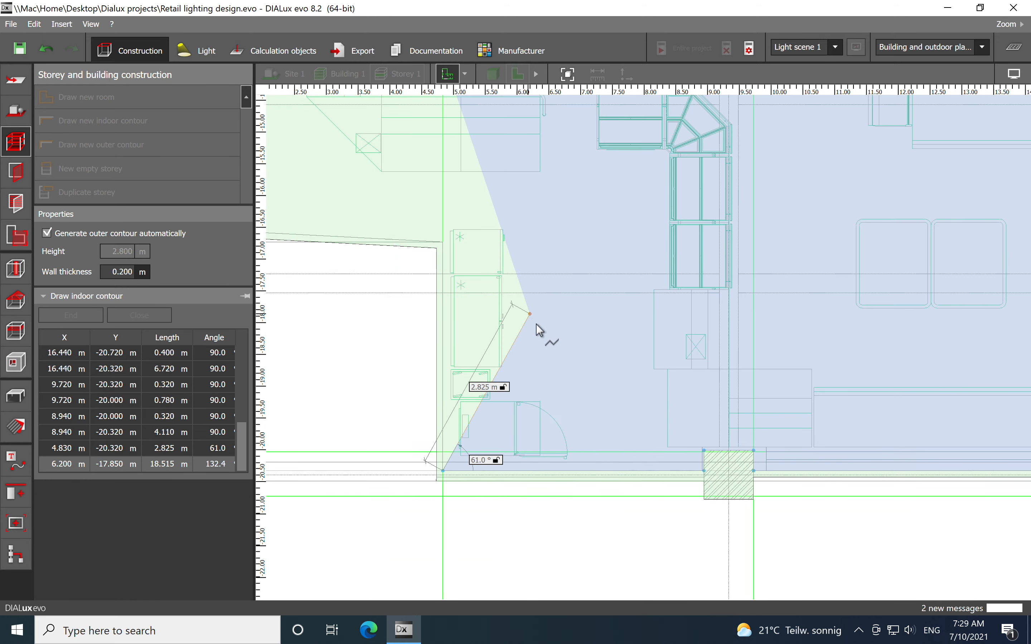
pyautogui.scroll(3, 515, 318)
pyautogui.scroll(2, 486, 327)
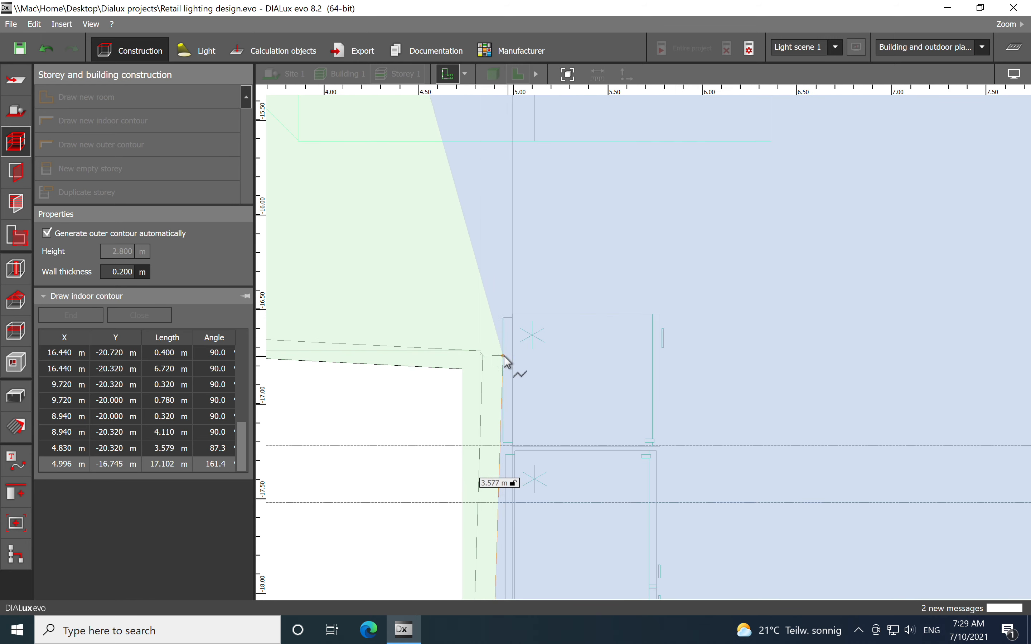
pyautogui.click(482, 351)
# Follow the slanted wall with a 4.406 m contour segment to the corner at X 0.430, Y -16.490.
pyautogui.scroll(-8, 549, 366)
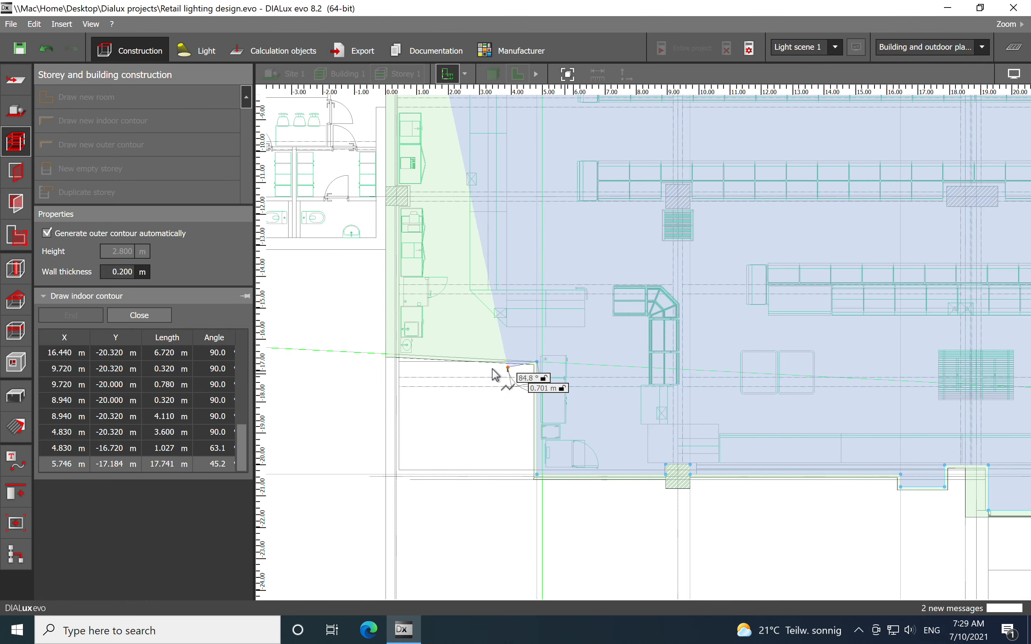
pyautogui.scroll(10, 395, 354)
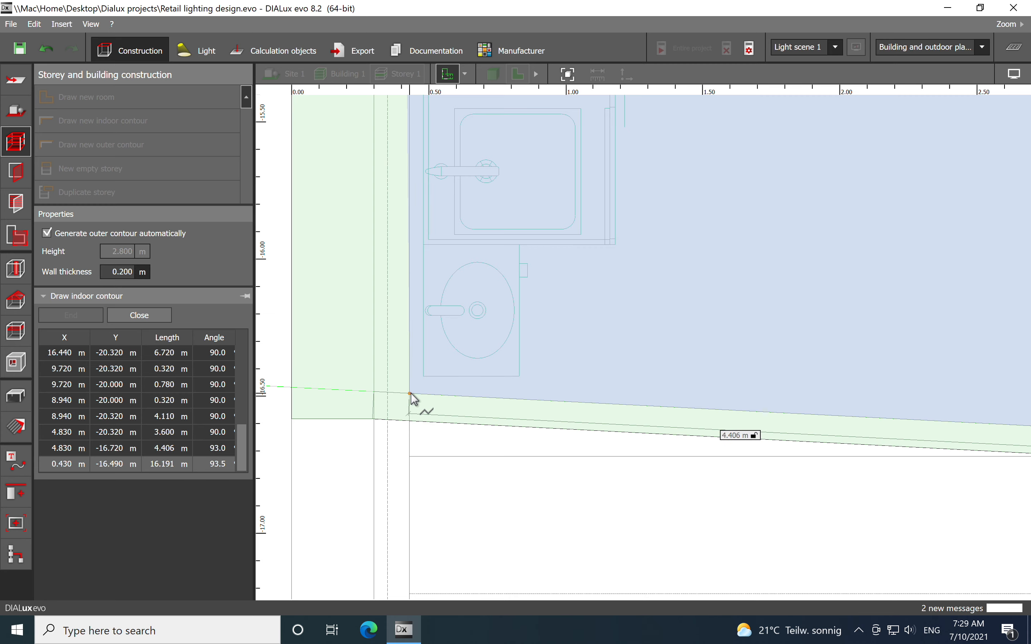
pyautogui.click(410, 394)
# Trace the contour 4.720 m up the left wall to the hatched column and 0.350 m along the column's lower face.
pyautogui.scroll(-3, 458, 389)
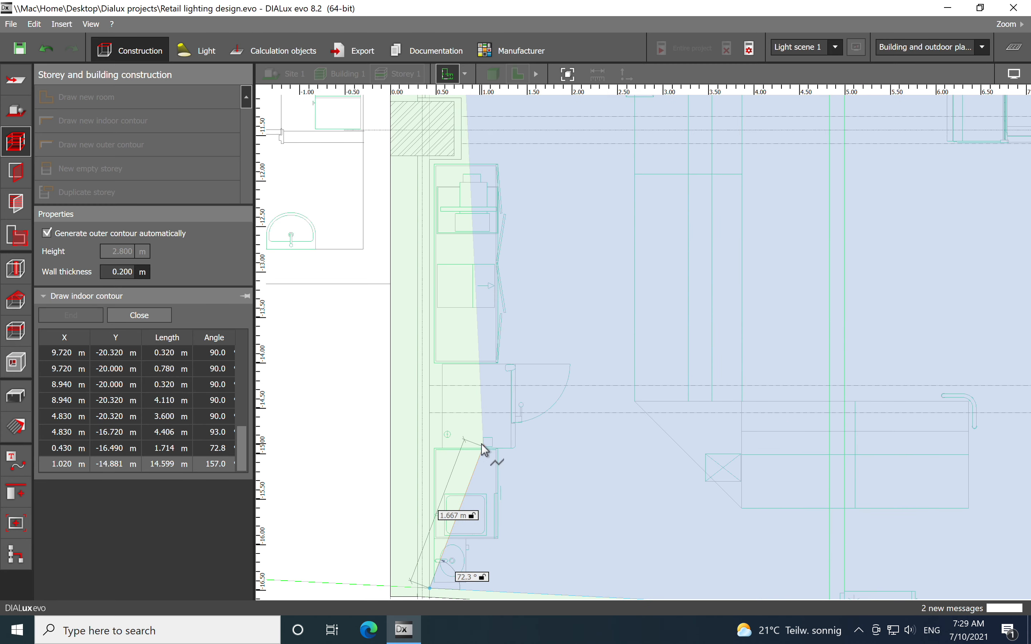
pyautogui.scroll(5, 441, 149)
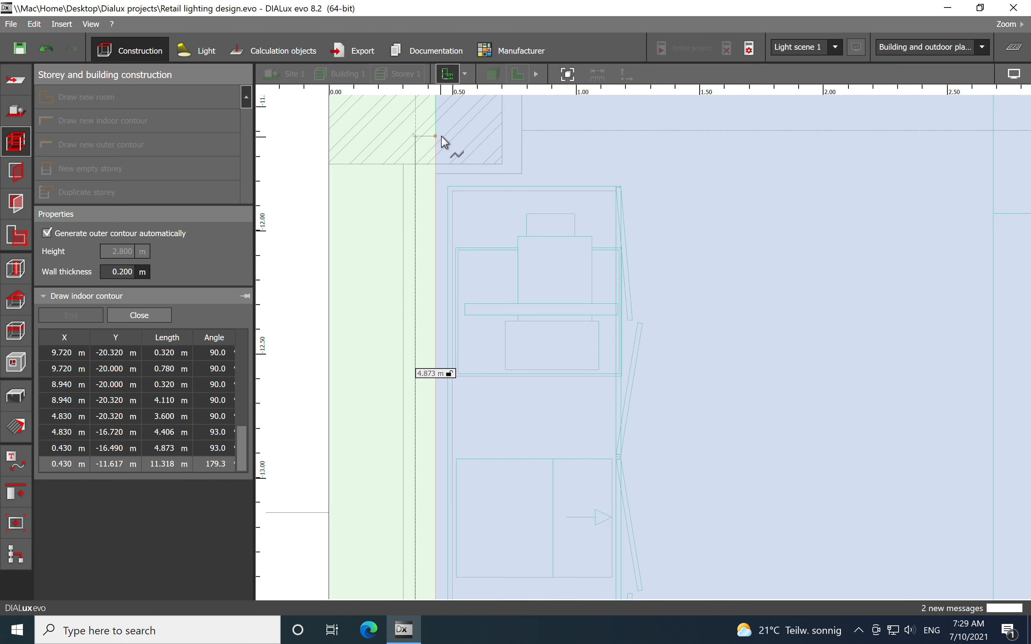
pyautogui.click(435, 174)
pyautogui.click(523, 174)
# Wrap the contour around the left-wall column with a 0.680 m segment up and a 0.400 m segment back to the wall.
pyautogui.scroll(-3, 554, 255)
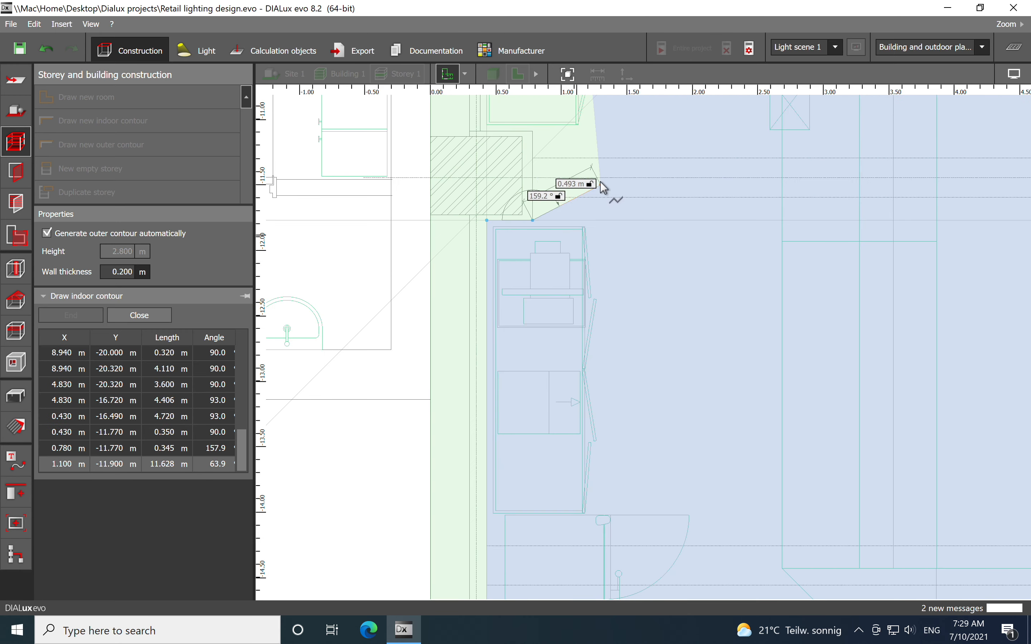
pyautogui.moveTo(600, 184); pyautogui.dragTo(561, 320, button='middle')
pyautogui.scroll(2, 495, 249)
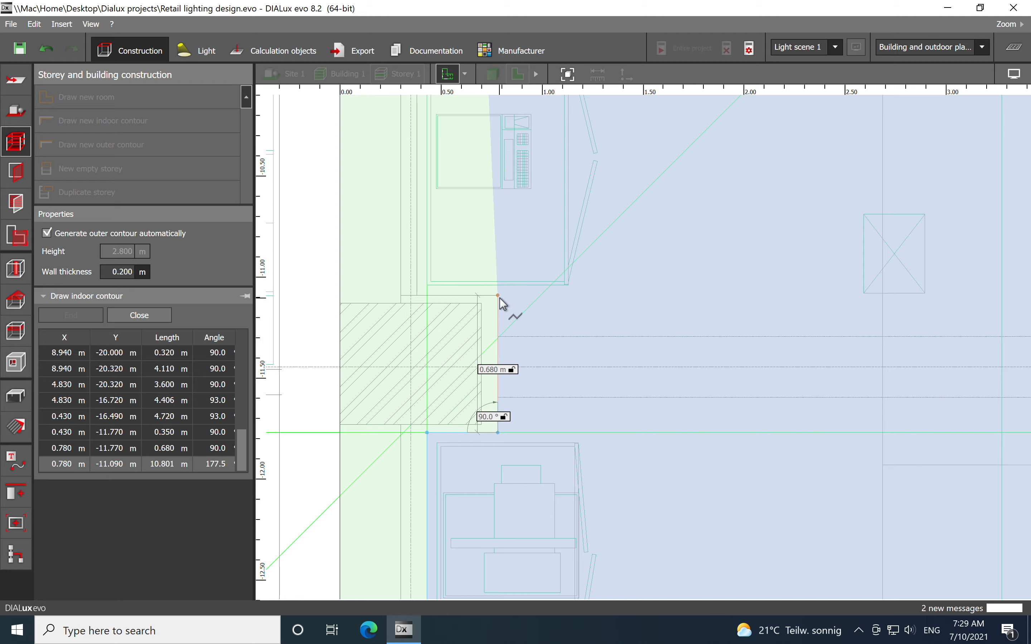
pyautogui.click(500, 300)
pyautogui.scroll(2, 439, 301)
pyautogui.click(406, 300)
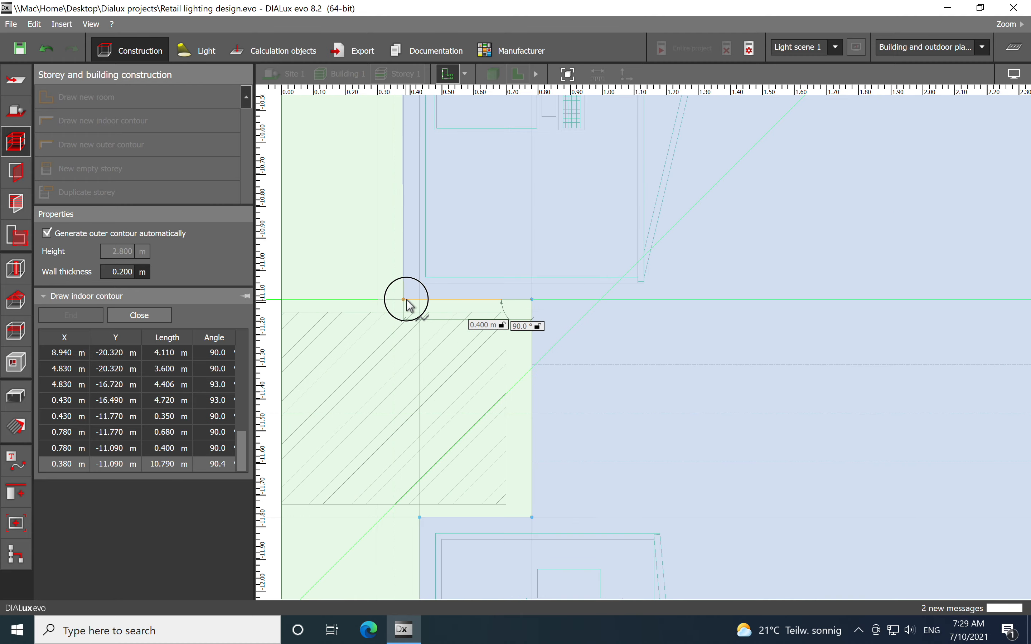
# Close the indoor contour to create the storey's room from the traced outline.
pyautogui.scroll(-5, 407, 301)
pyautogui.scroll(-3, 410, 304)
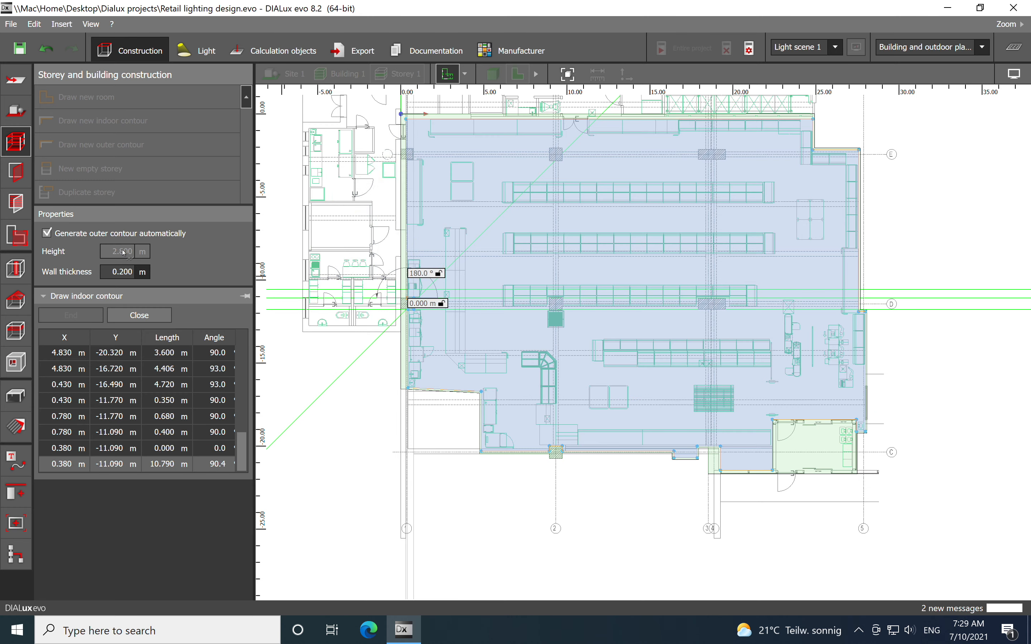
pyautogui.click(144, 319)
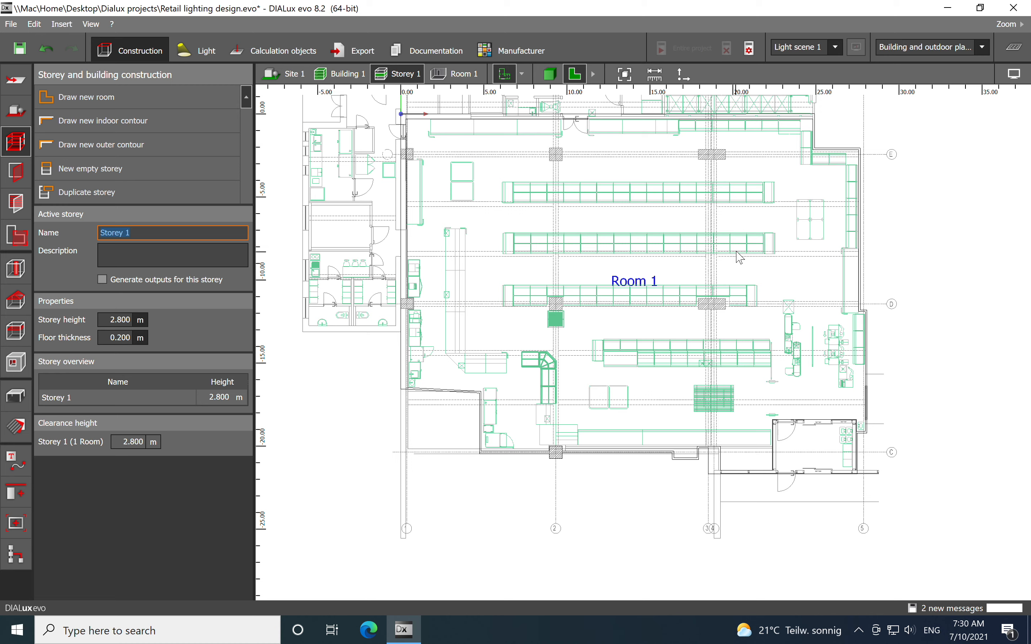
# Inspect the new room's walls and columns in 3D, and return to the floor plan view.
pyautogui.click(549, 75)
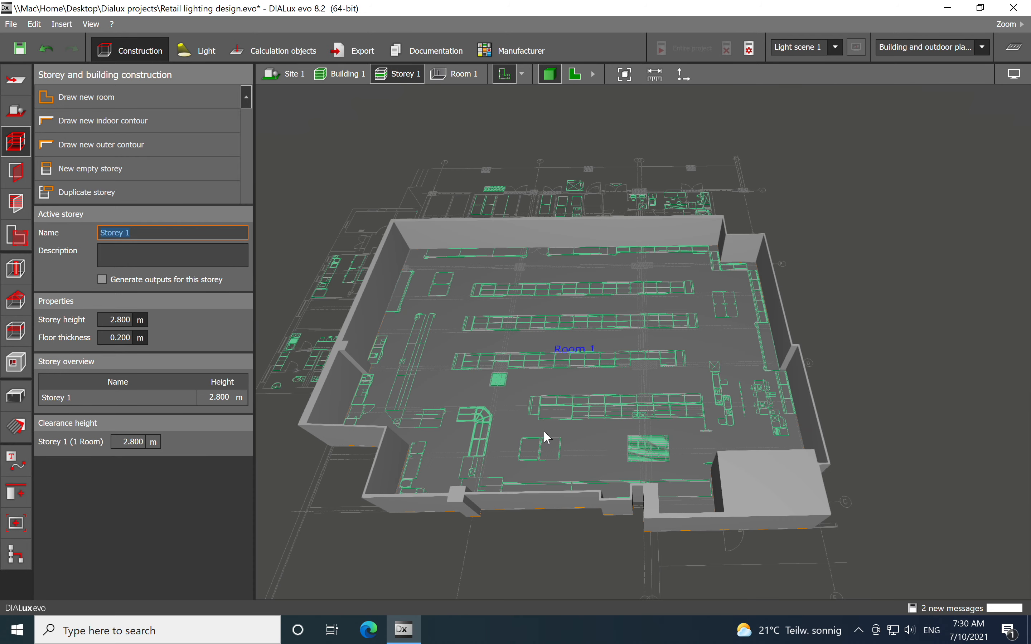
pyautogui.moveTo(616, 449); pyautogui.dragTo(553, 425, button='middle')
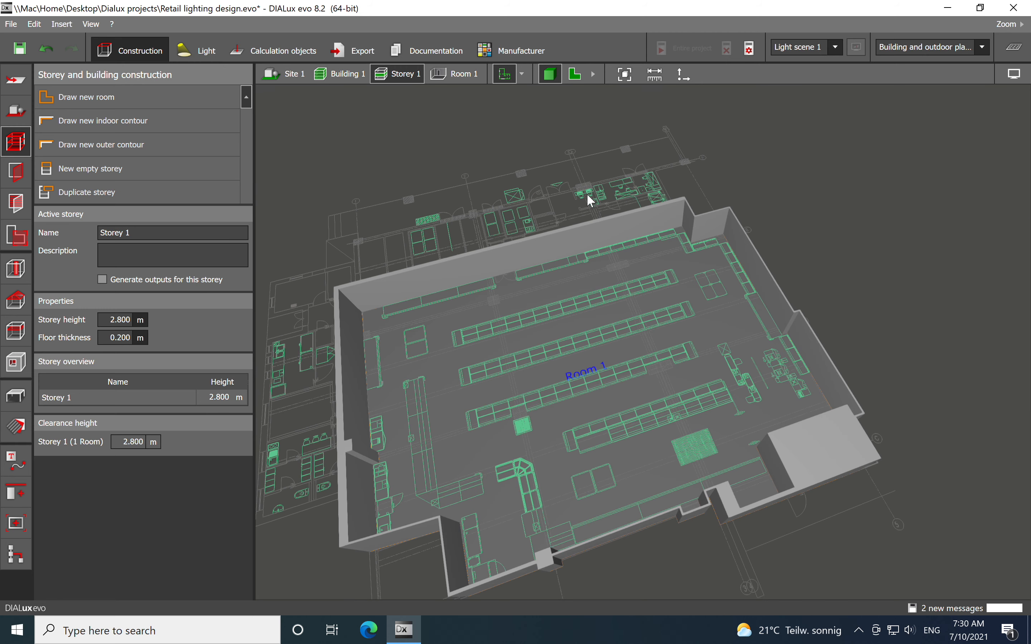
pyautogui.moveTo(417, 428); pyautogui.dragTo(533, 461, button='middle')
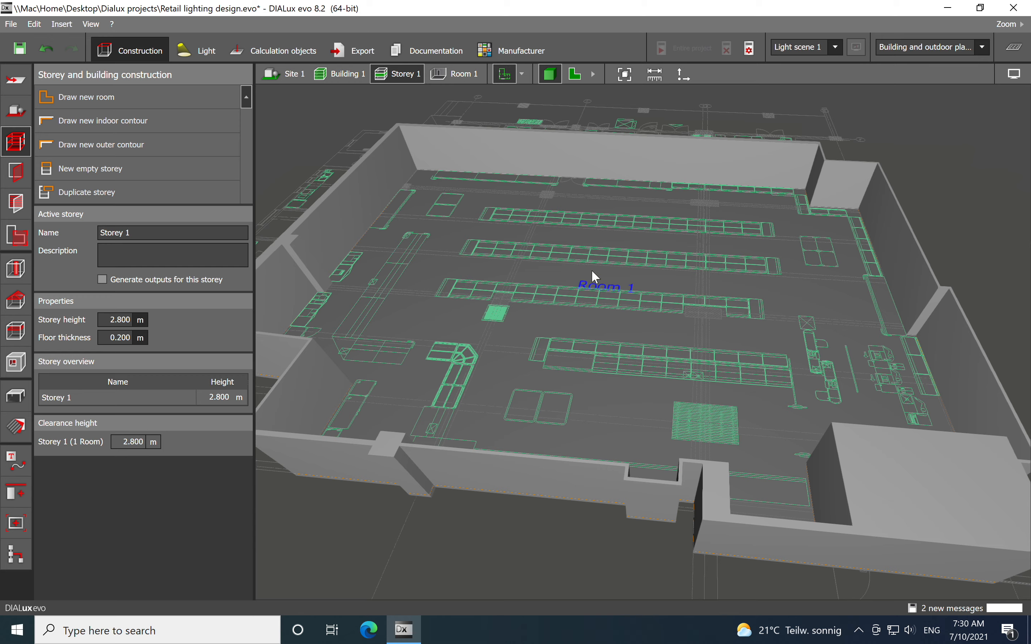
pyautogui.click(575, 74)
pyautogui.moveTo(535, 187); pyautogui.dragTo(509, 220, button='middle')
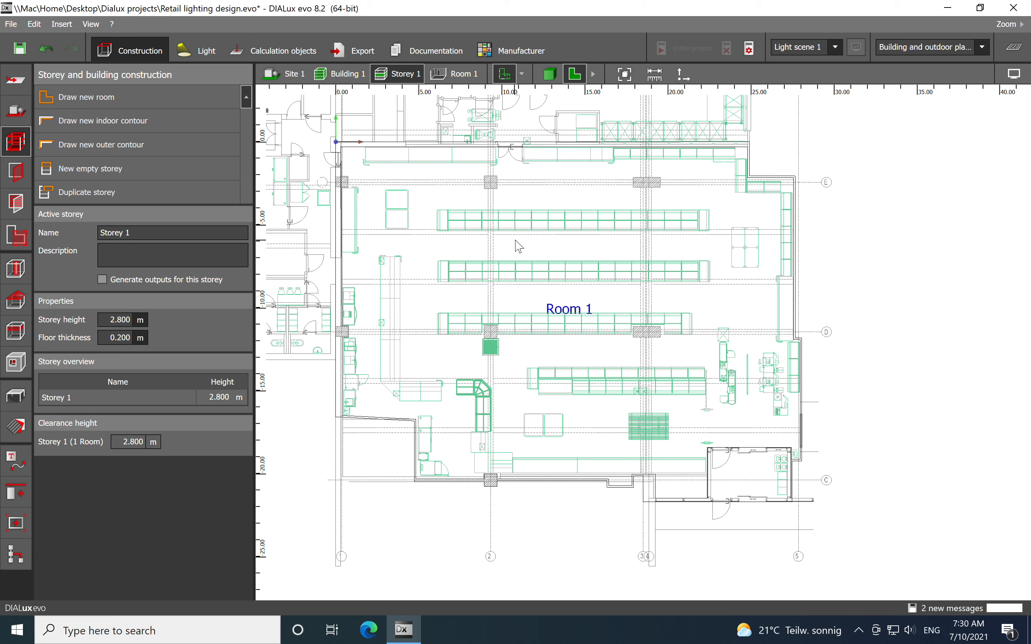
pyautogui.scroll(2, 493, 180)
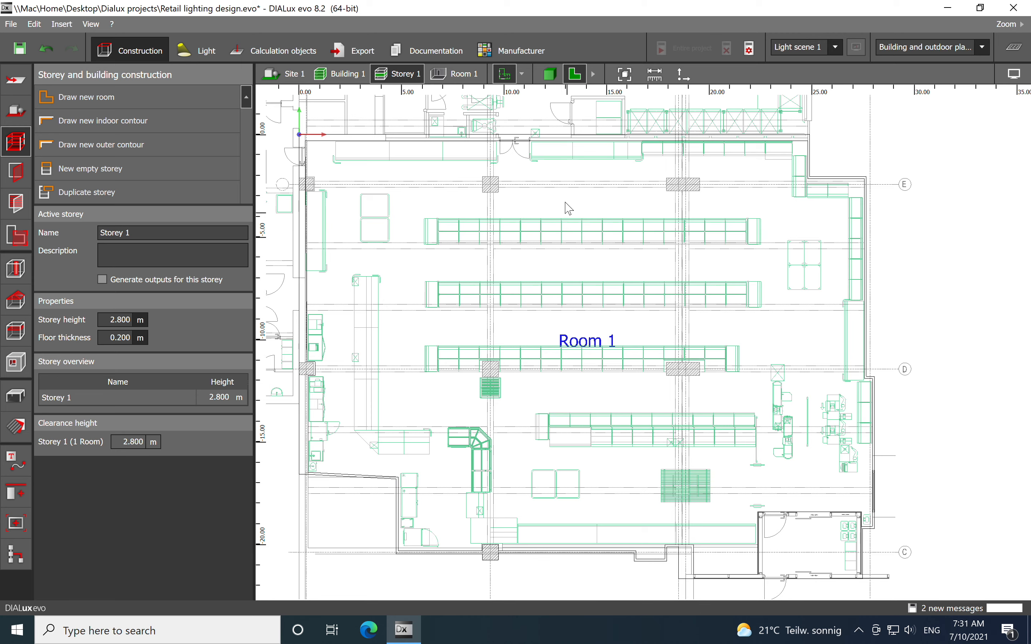
pyautogui.moveTo(568, 209); pyautogui.dragTo(582, 233, button='middle')
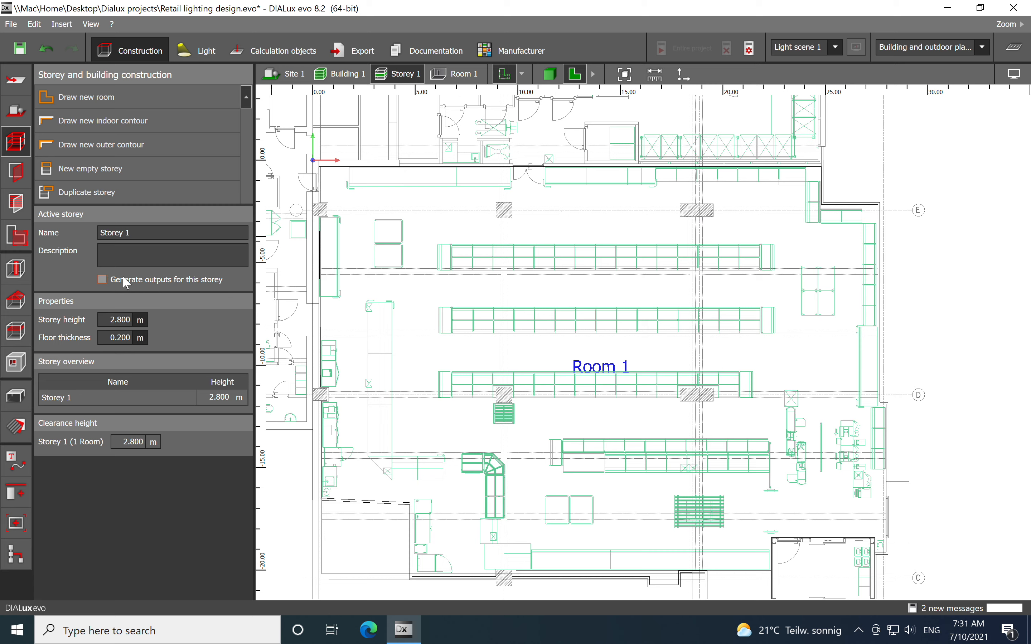
# Place a standard window in the lower wall between the hatched column and the recess, at about X 13.925, Y -20.370.
pyautogui.click(19, 174)
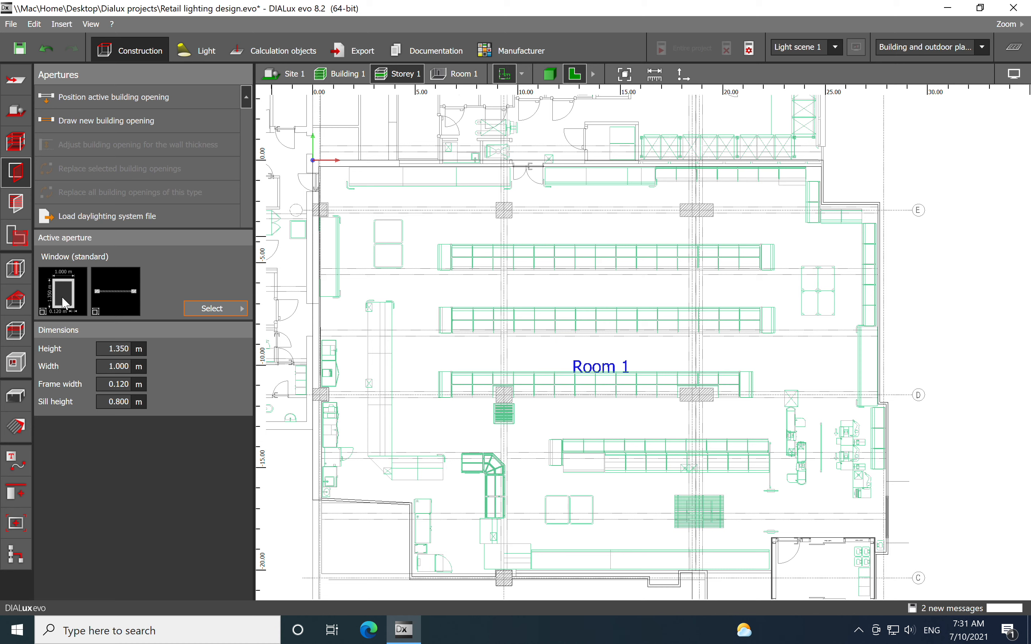
pyautogui.moveTo(525, 340); pyautogui.dragTo(443, 174, button='middle')
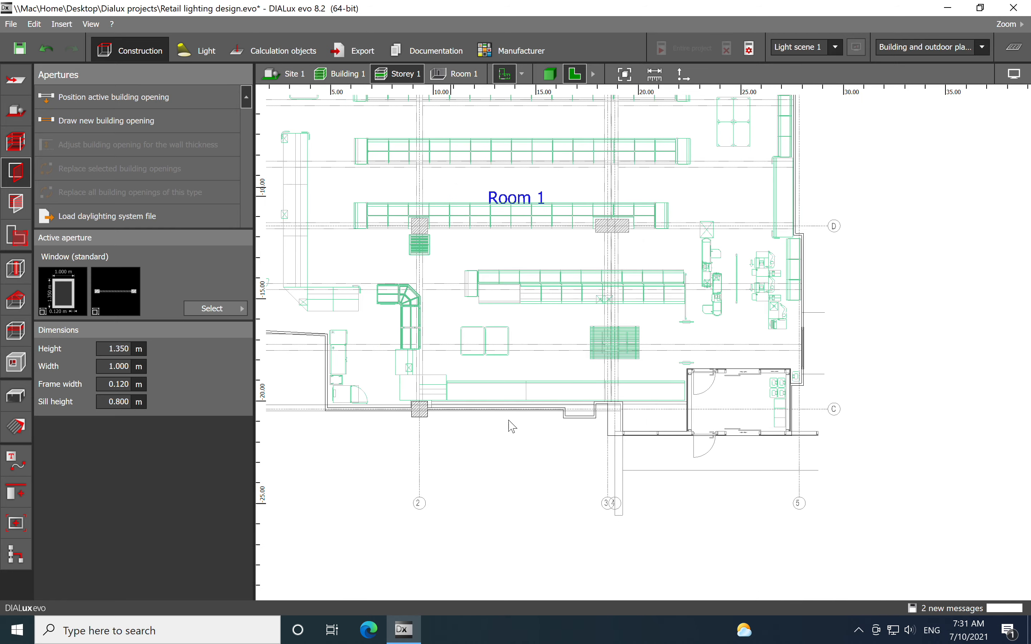
pyautogui.scroll(2, 500, 454)
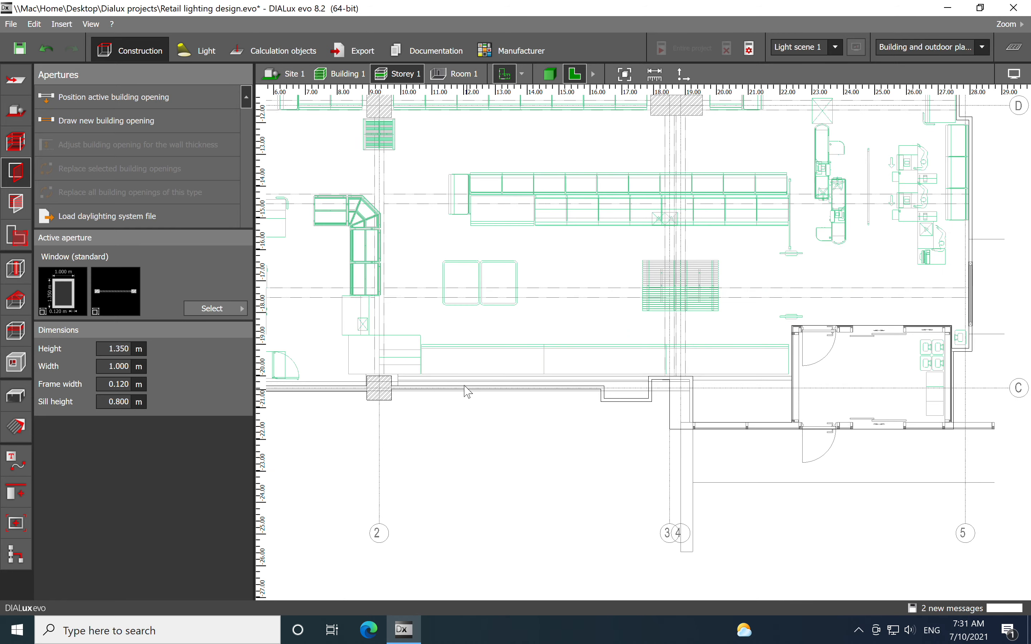
pyautogui.scroll(2, 467, 391)
pyautogui.scroll(2, 462, 427)
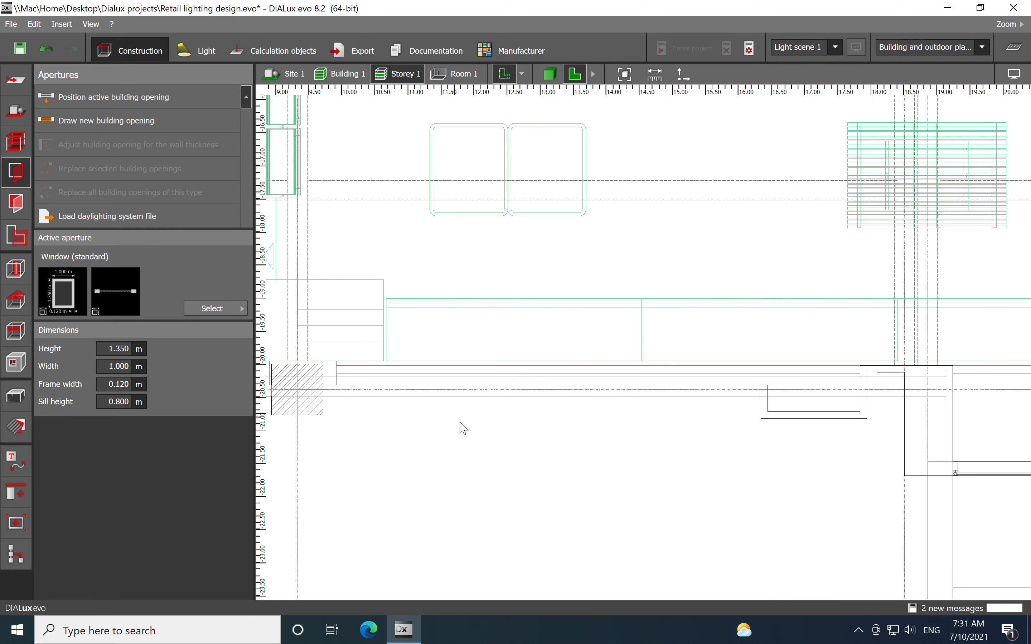
pyautogui.scroll(1, 463, 428)
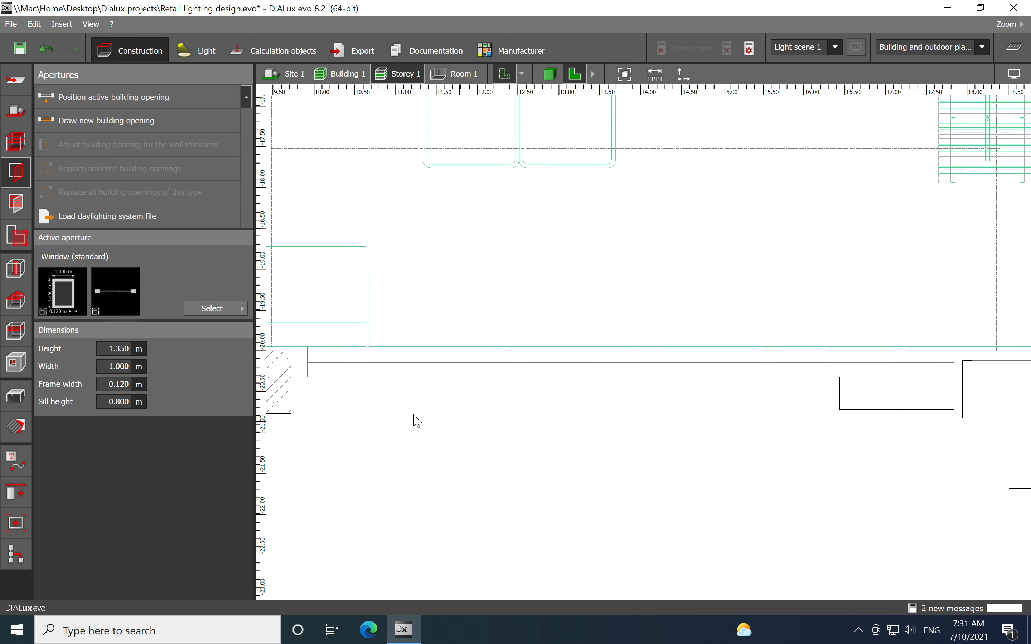
pyautogui.moveTo(661, 454); pyautogui.dragTo(527, 444, button='middle')
pyautogui.scroll(-1, 714, 396)
pyautogui.moveTo(578, 397); pyautogui.dragTo(720, 395, button='middle')
pyautogui.moveTo(74, 284)
pyautogui.mouseDown()
pyautogui.moveTo(490, 373)
pyautogui.moveTo(656, 382)
pyautogui.moveTo(654, 369)
pyautogui.moveTo(683, 383)
pyautogui.mouseUp()
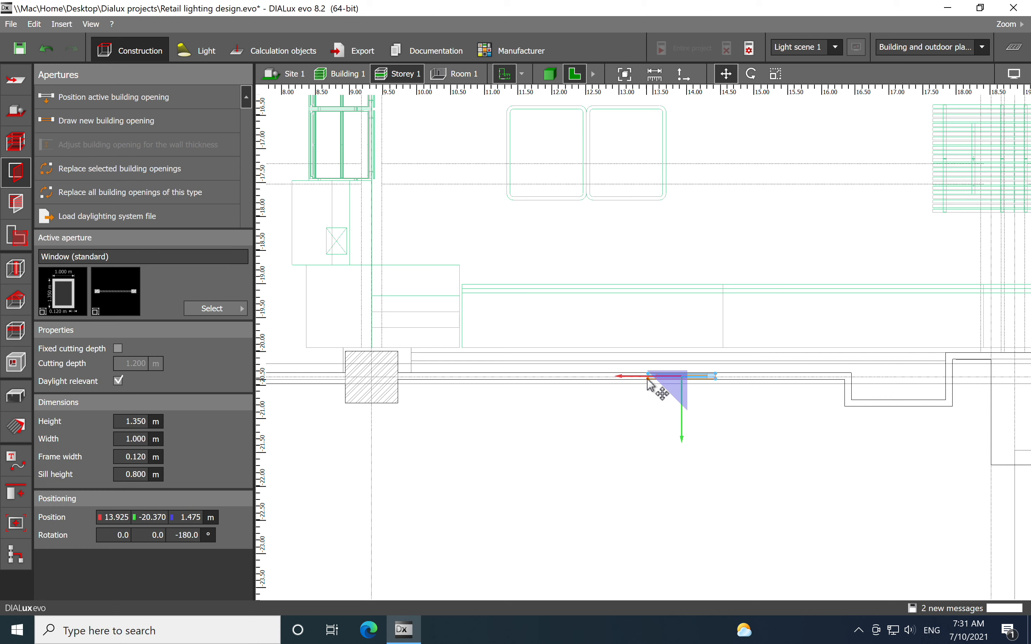
# Scale the lower-wall window at both ends to about 7.915 m wide, from beside the column to the recess's far edge.
pyautogui.rightClick(660, 381)
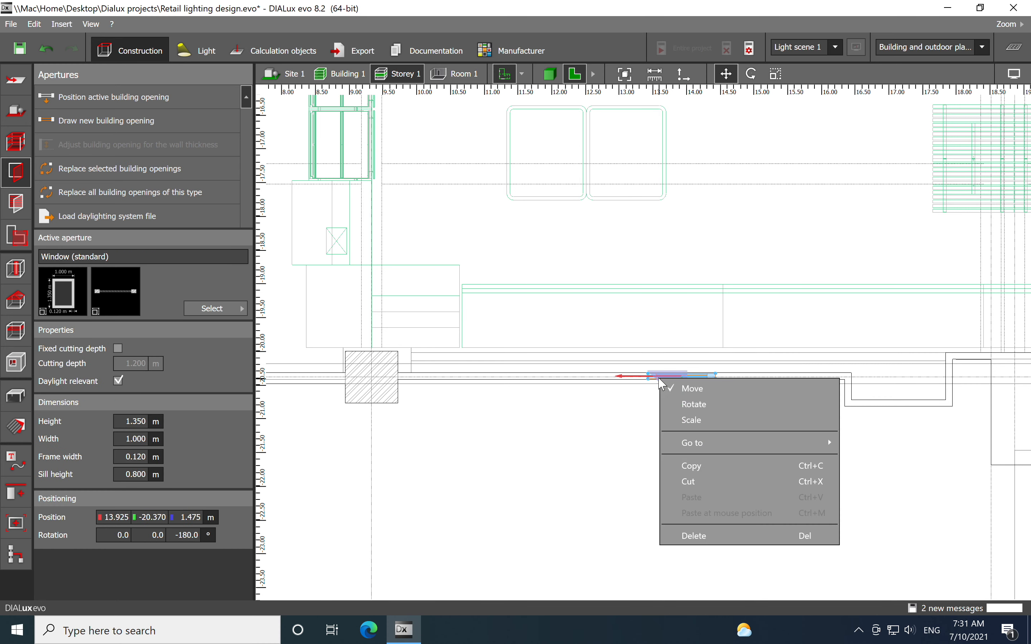
pyautogui.click(681, 416)
pyautogui.moveTo(649, 385); pyautogui.dragTo(416, 386)
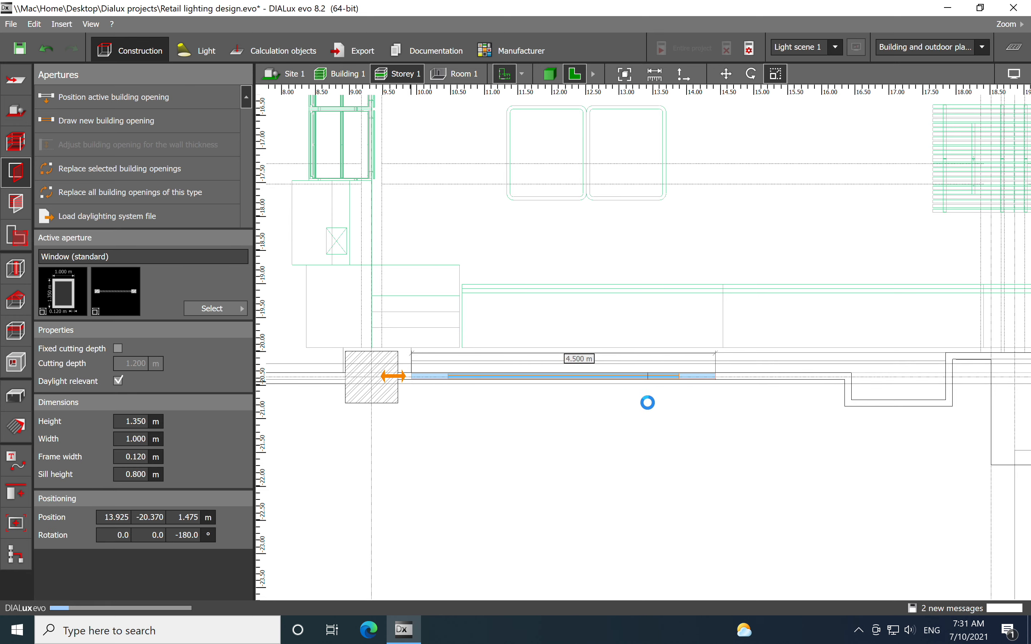
pyautogui.moveTo(729, 394); pyautogui.dragTo(944, 386)
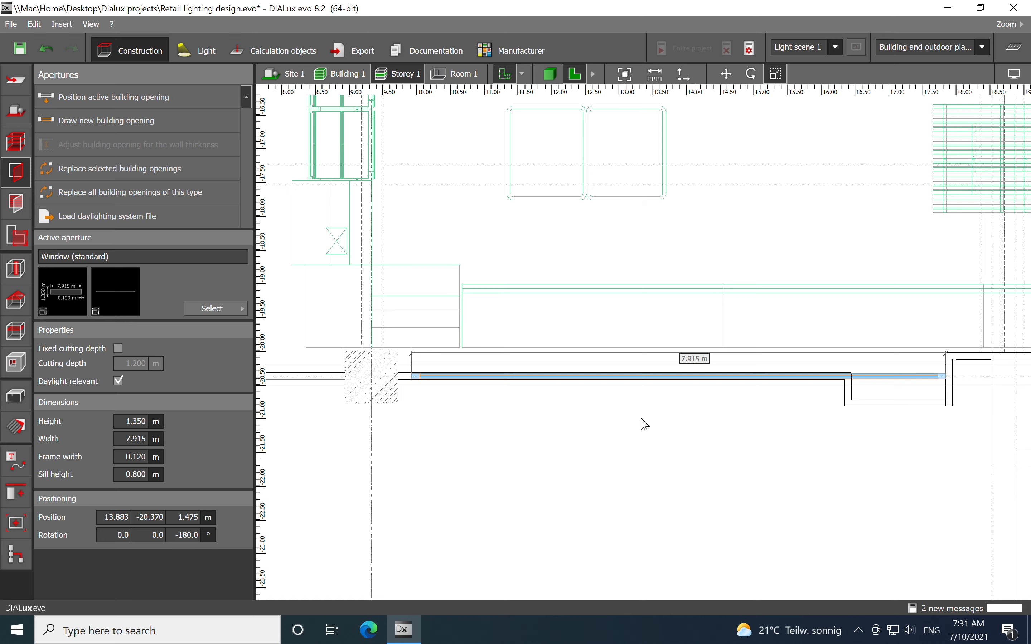
# Place another window of the active type in the right wall at the opening near the entrance, at about X 28.020, Y -17.552.
pyautogui.scroll(-2, 545, 284)
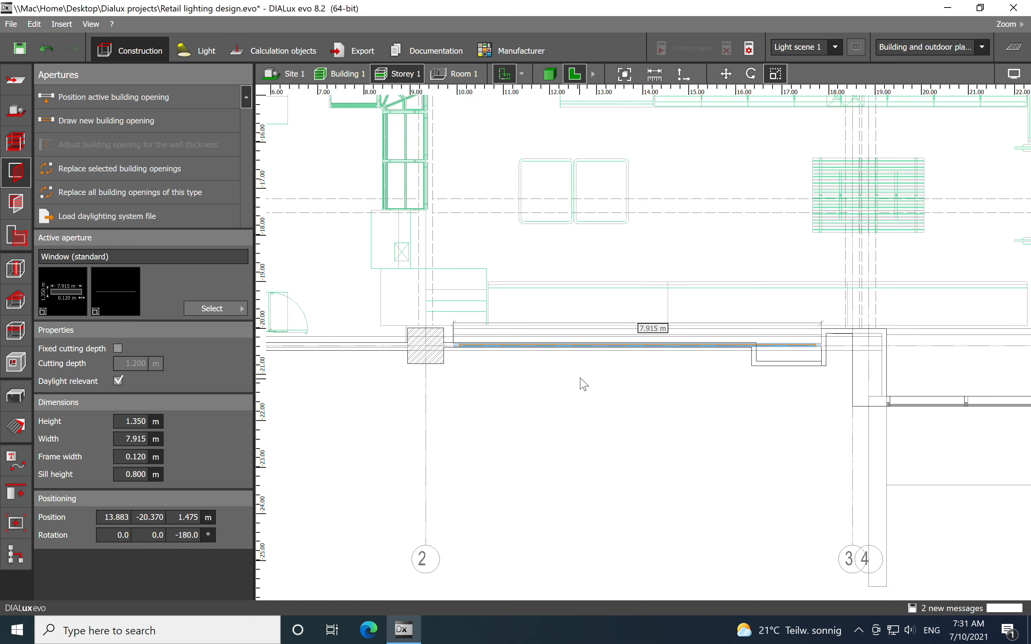
pyautogui.scroll(-1, 536, 403)
pyautogui.scroll(4, 626, 409)
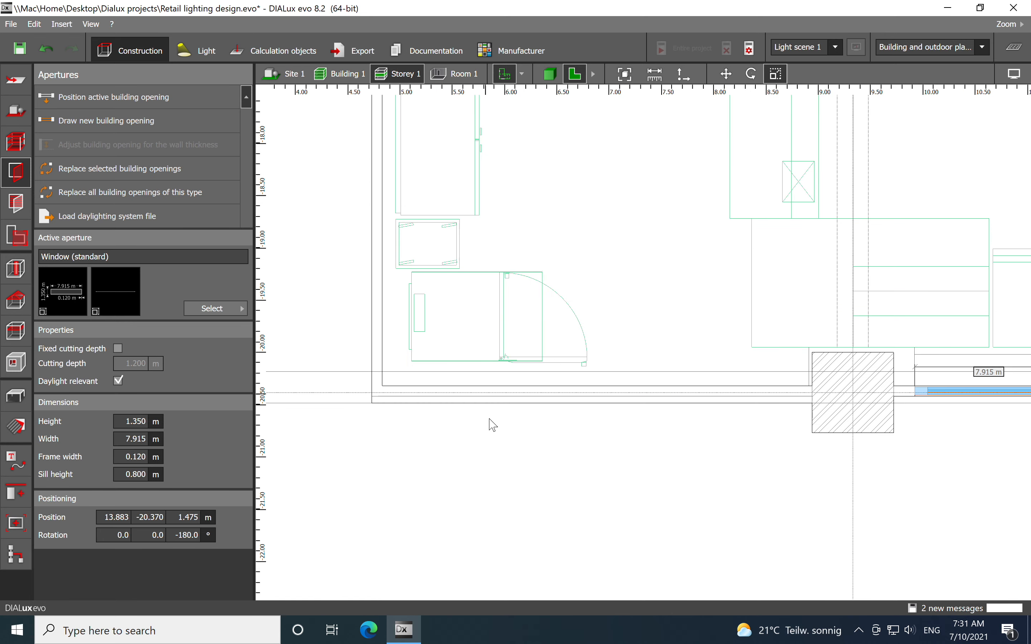
pyautogui.scroll(-5, 434, 360)
pyautogui.moveTo(801, 460); pyautogui.dragTo(603, 446, button='middle')
pyautogui.moveTo(736, 434); pyautogui.dragTo(498, 431, button='middle')
pyautogui.moveTo(683, 429); pyautogui.dragTo(580, 508, button='middle')
pyautogui.scroll(1, 670, 505)
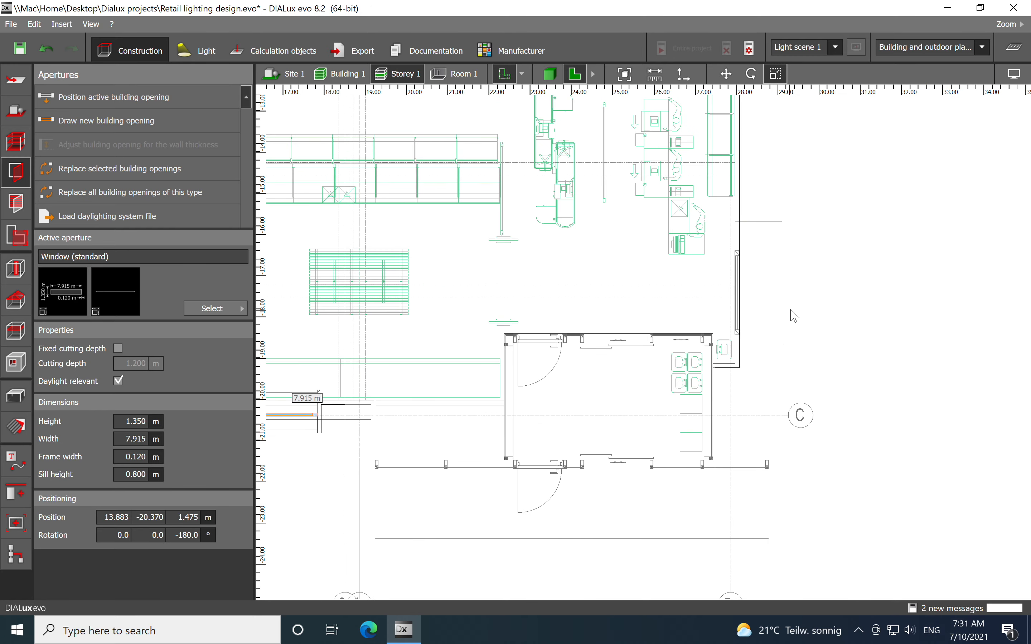
pyautogui.moveTo(793, 316); pyautogui.dragTo(762, 375, button='middle')
pyautogui.scroll(3, 756, 362)
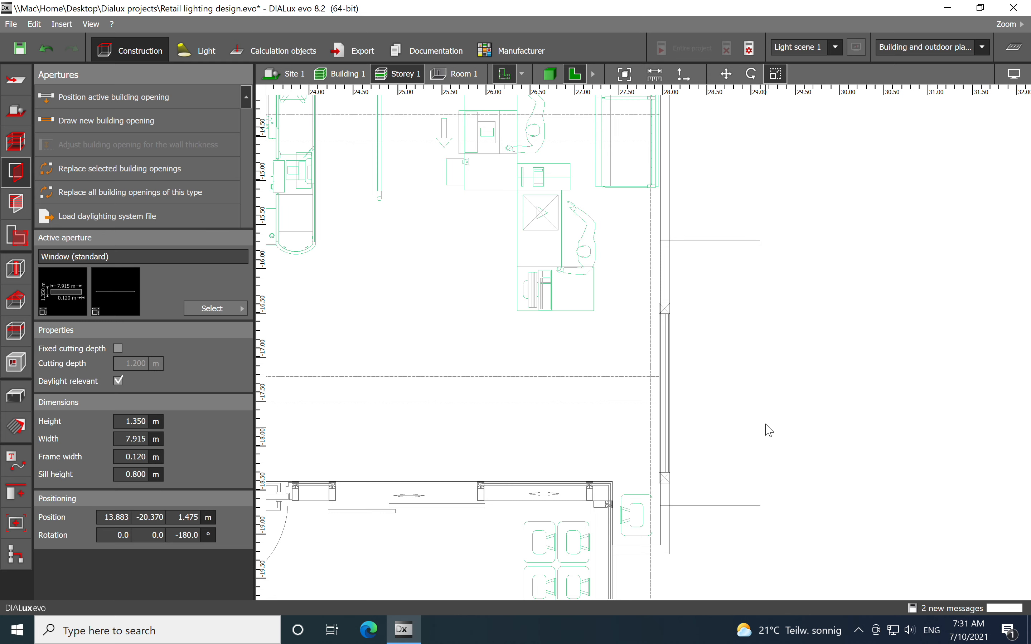
pyautogui.moveTo(769, 430); pyautogui.dragTo(745, 381, button='middle')
pyautogui.moveTo(69, 293); pyautogui.dragTo(649, 381)
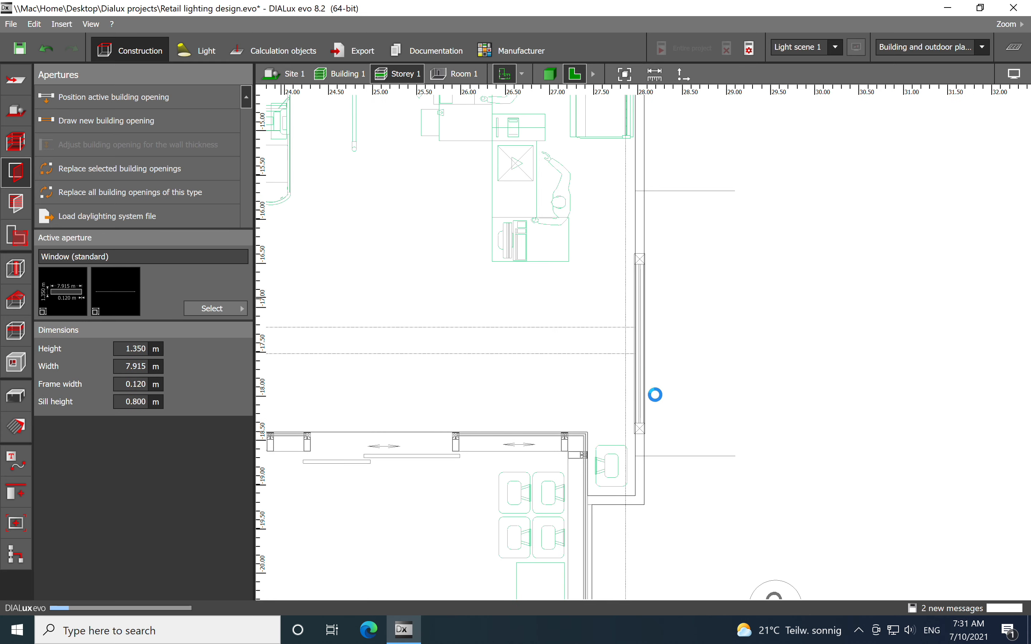
# Scale the right-wall window's upper end down to the drawn opening's upper edge, making it about 5.097 m wide.
pyautogui.scroll(-5, 622, 246)
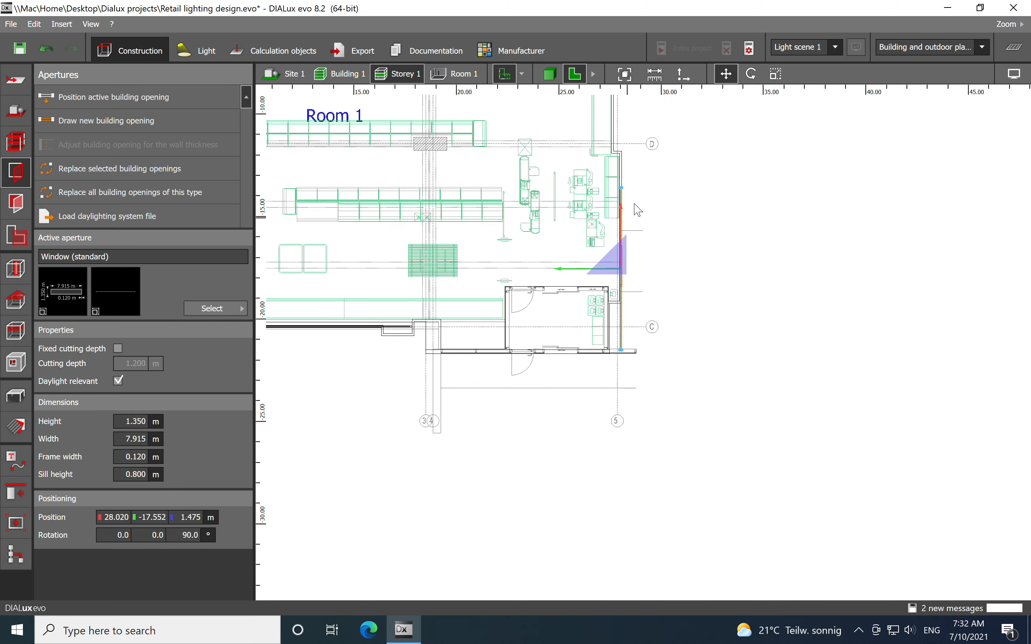
pyautogui.scroll(5, 638, 210)
pyautogui.rightClick(595, 199)
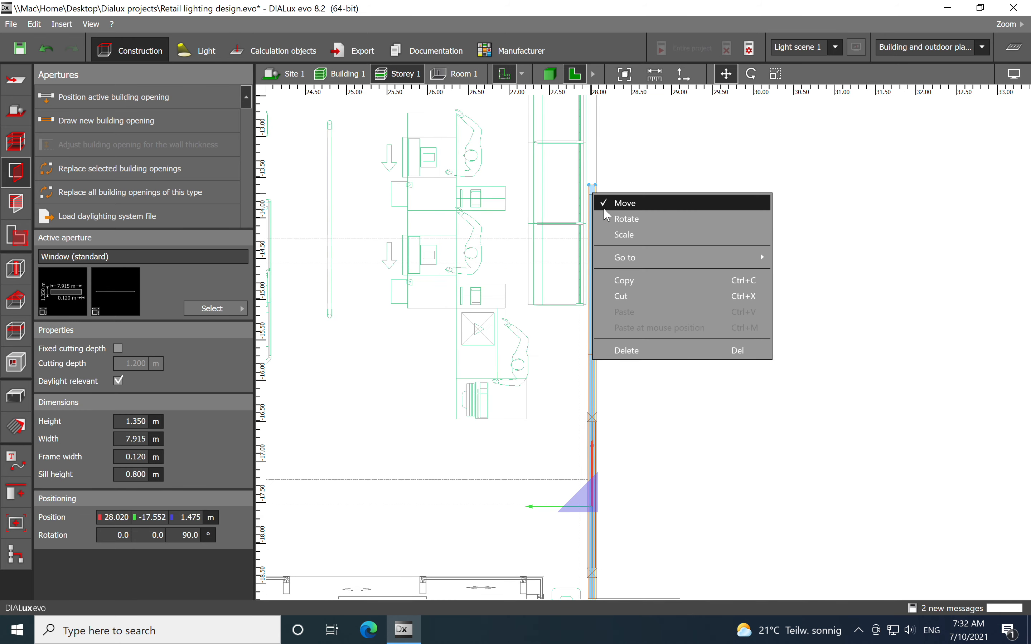
pyautogui.click(608, 235)
pyautogui.moveTo(596, 192); pyautogui.dragTo(595, 418)
# Scale the right-wall window's lower end up to the drawn opening's lower edge, making it about 1.898 m wide, and deselect it.
pyautogui.moveTo(716, 511); pyautogui.dragTo(681, 242, button='middle')
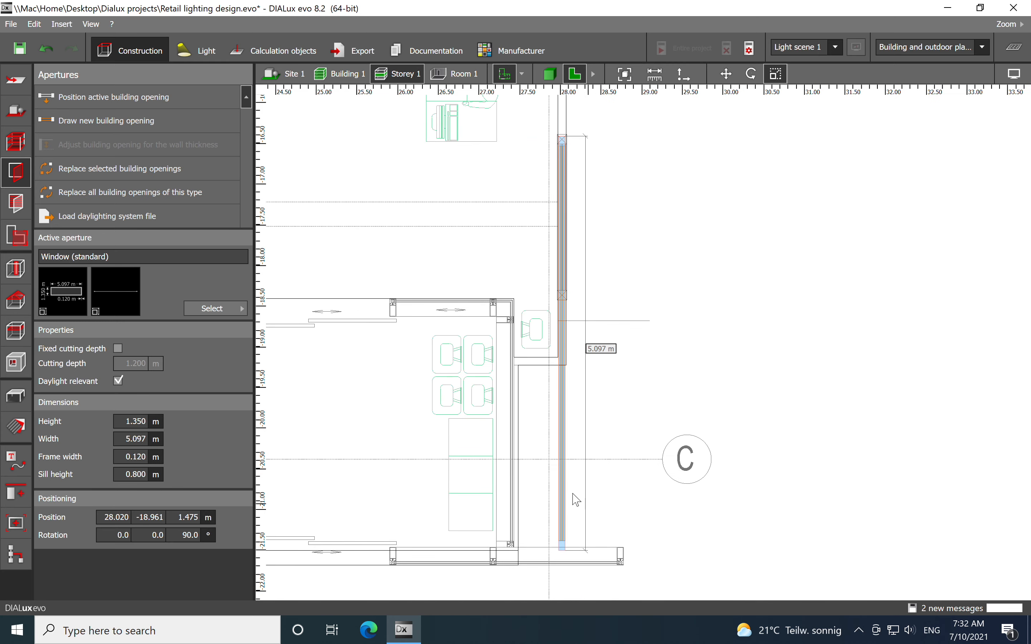
pyautogui.rightClick(561, 391)
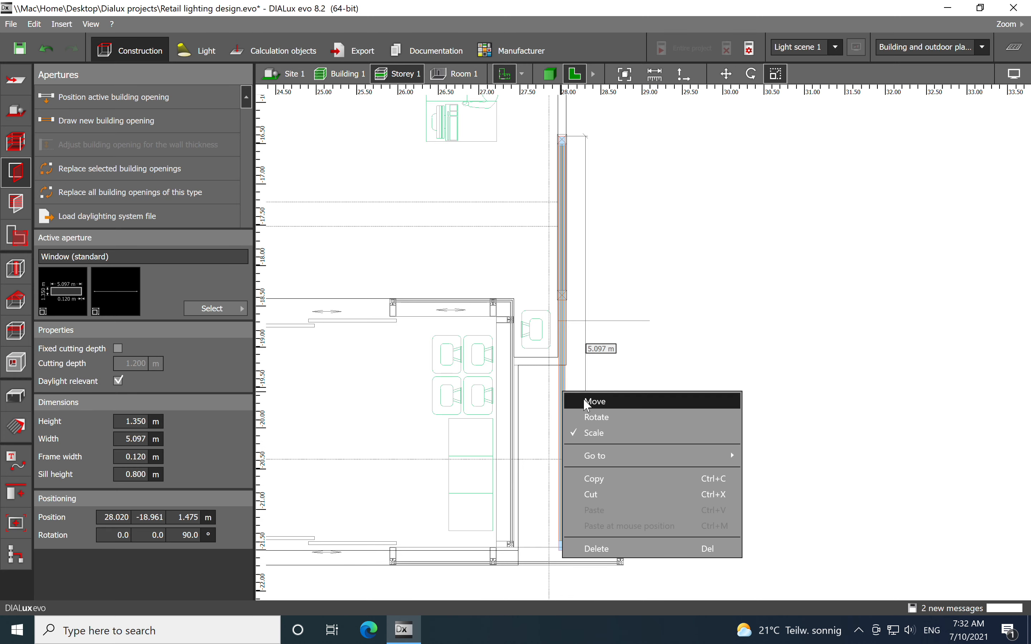
pyautogui.click(610, 432)
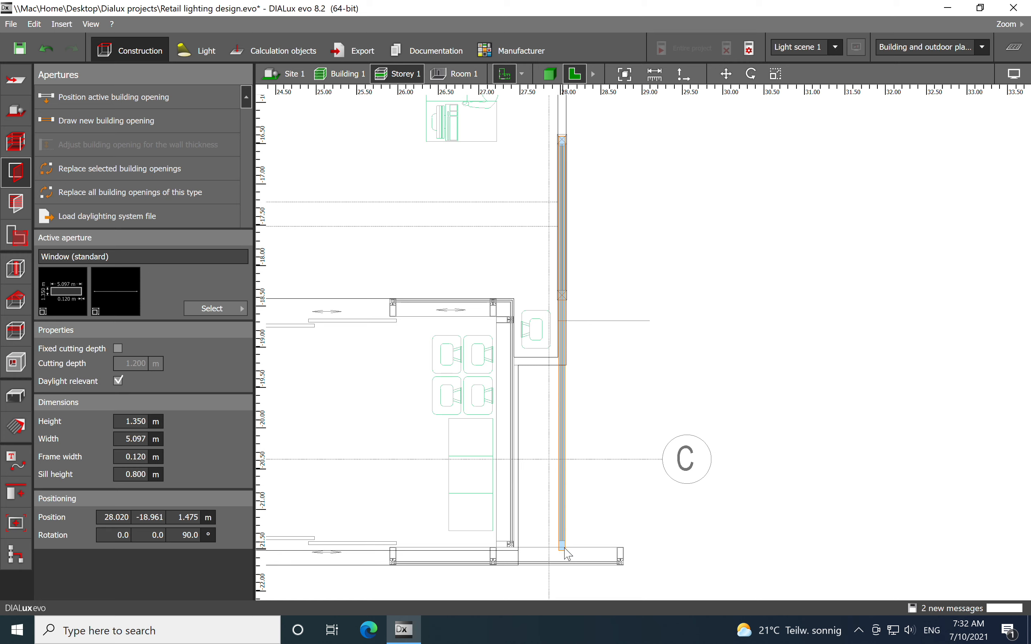
pyautogui.rightClick(565, 551)
pyautogui.click(592, 421)
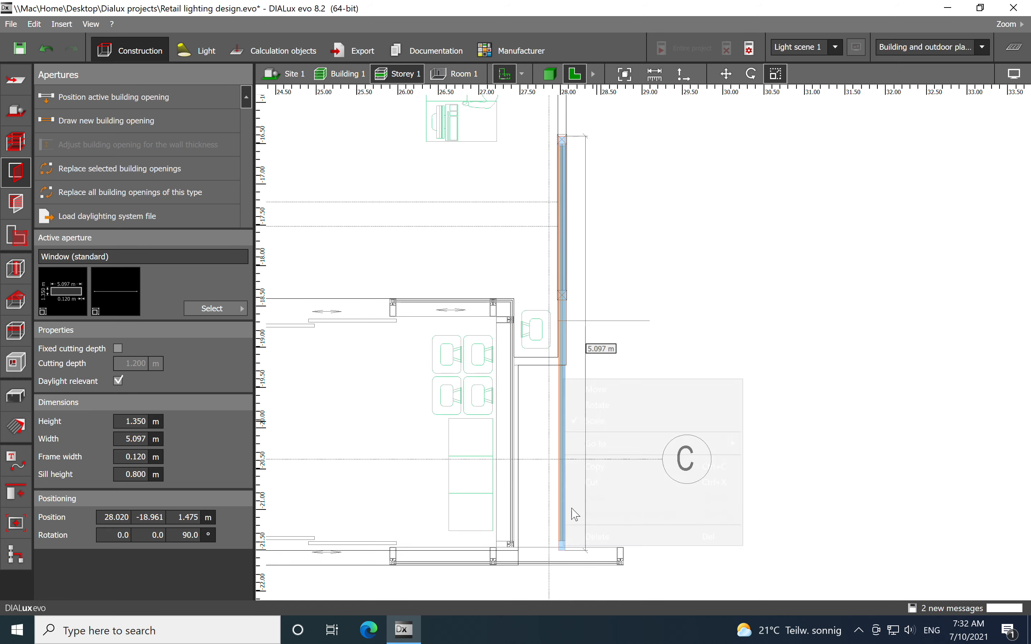
pyautogui.moveTo(565, 555); pyautogui.dragTo(570, 297)
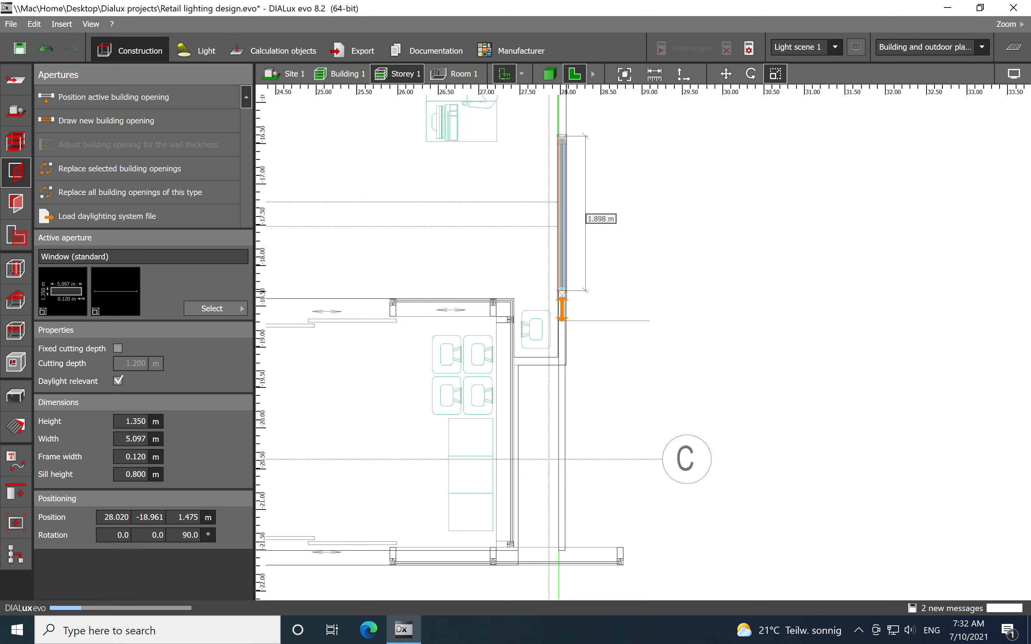
pyautogui.click(702, 301)
pyautogui.scroll(-1, 687, 227)
pyautogui.scroll(1, 684, 221)
pyautogui.moveTo(683, 221); pyautogui.dragTo(630, 443, button='middle')
pyautogui.scroll(-4, 630, 443)
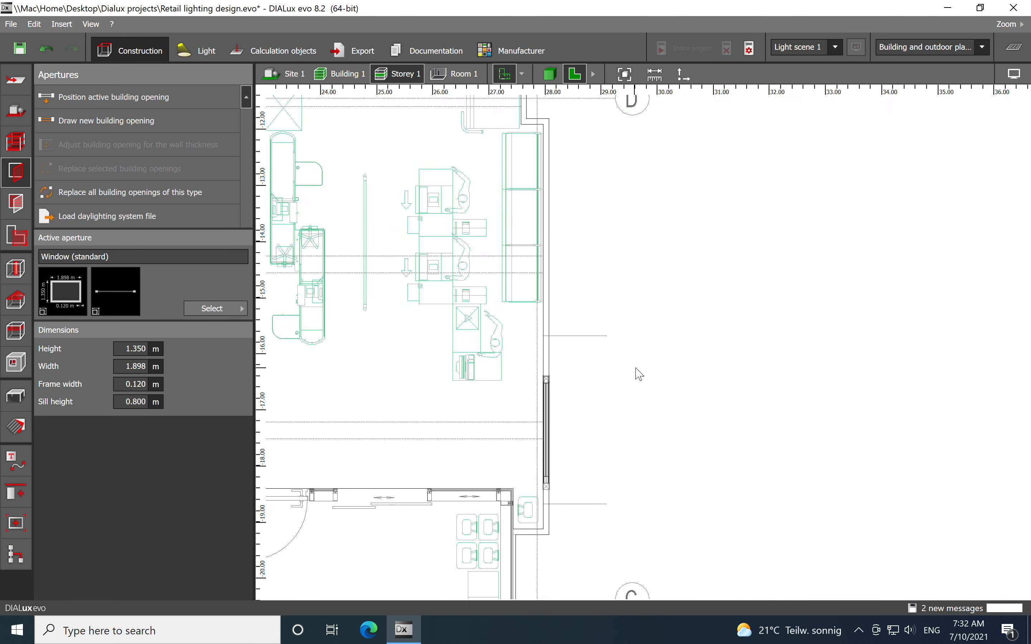
# Examine the room's right, upper and left walls on the floor plan for further openings.
pyautogui.scroll(1, 635, 398)
pyautogui.moveTo(636, 397); pyautogui.dragTo(659, 286, button='middle')
pyautogui.scroll(-1, 659, 287)
pyautogui.moveTo(659, 290); pyautogui.dragTo(666, 454, button='middle')
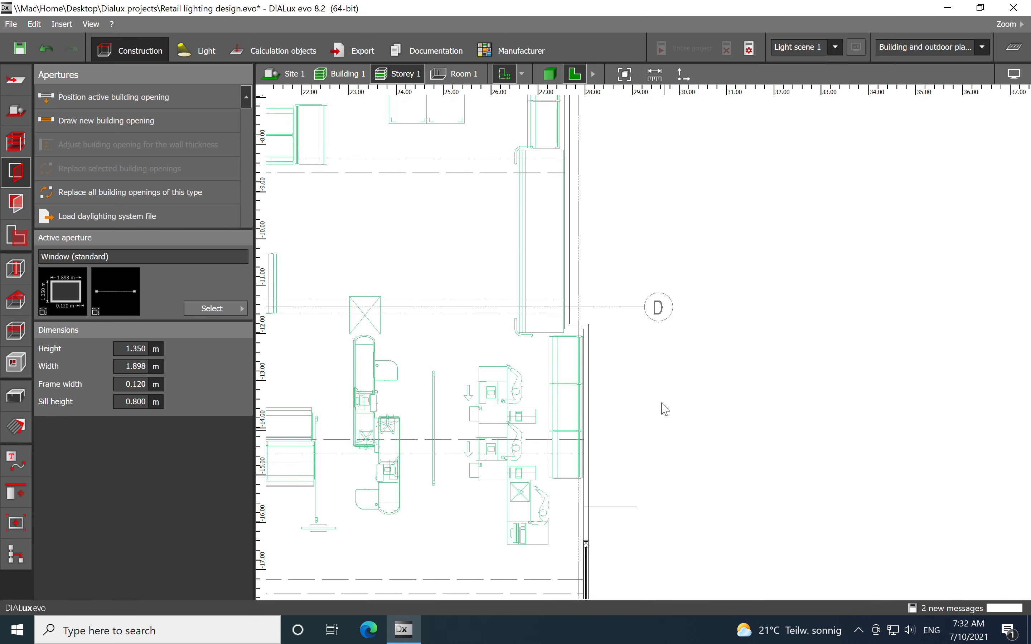
pyautogui.moveTo(642, 249); pyautogui.dragTo(681, 419, button='middle')
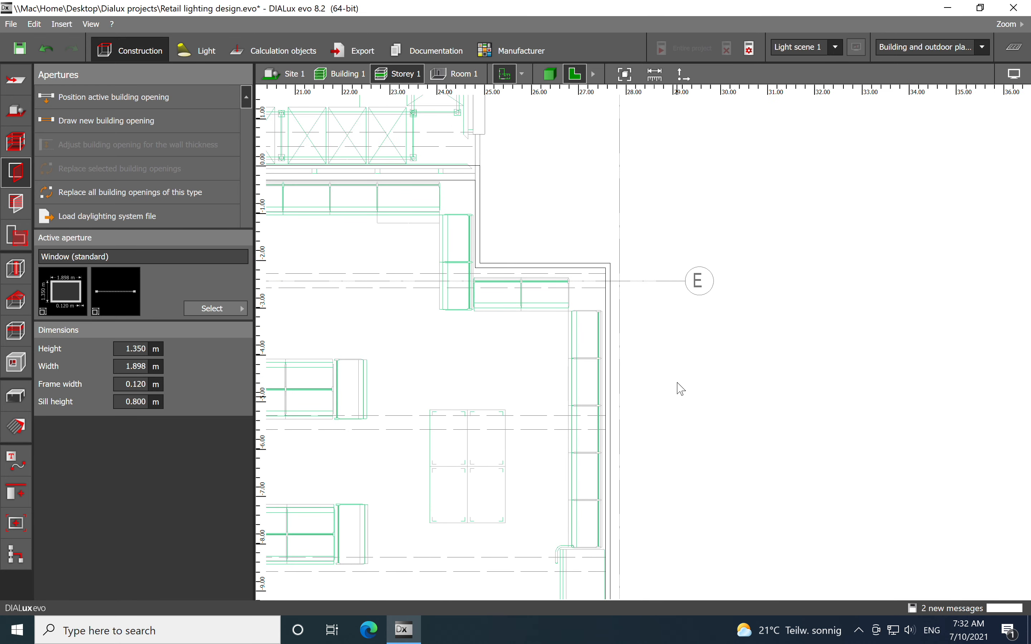
pyautogui.moveTo(418, 420); pyautogui.dragTo(721, 408, button='middle')
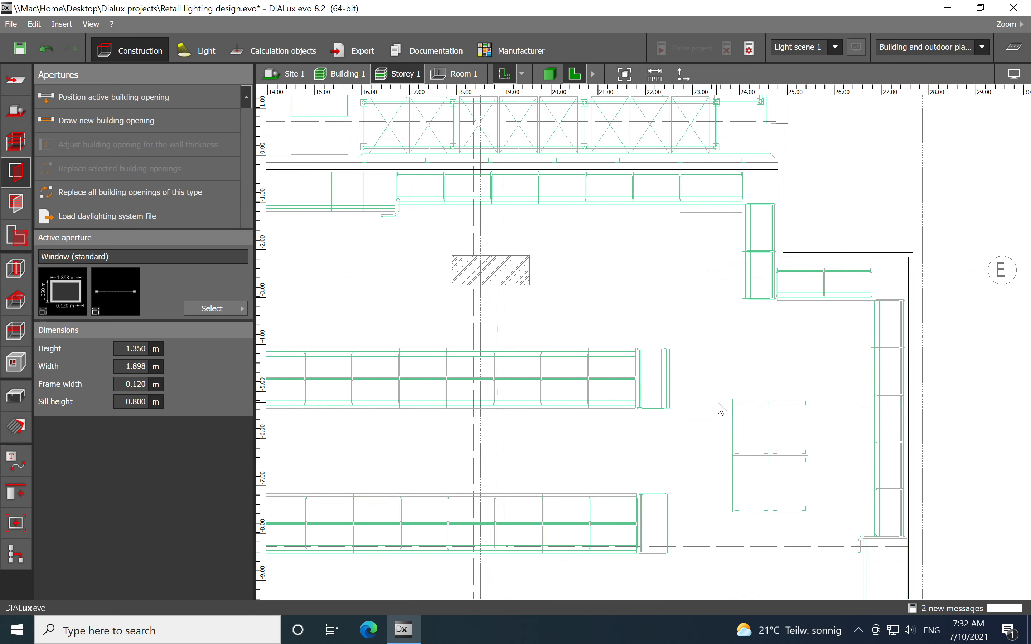
pyautogui.moveTo(430, 396); pyautogui.dragTo(689, 409, button='middle')
pyautogui.moveTo(361, 390); pyautogui.dragTo(776, 398, button='middle')
pyautogui.moveTo(440, 432); pyautogui.dragTo(549, 246, button='middle')
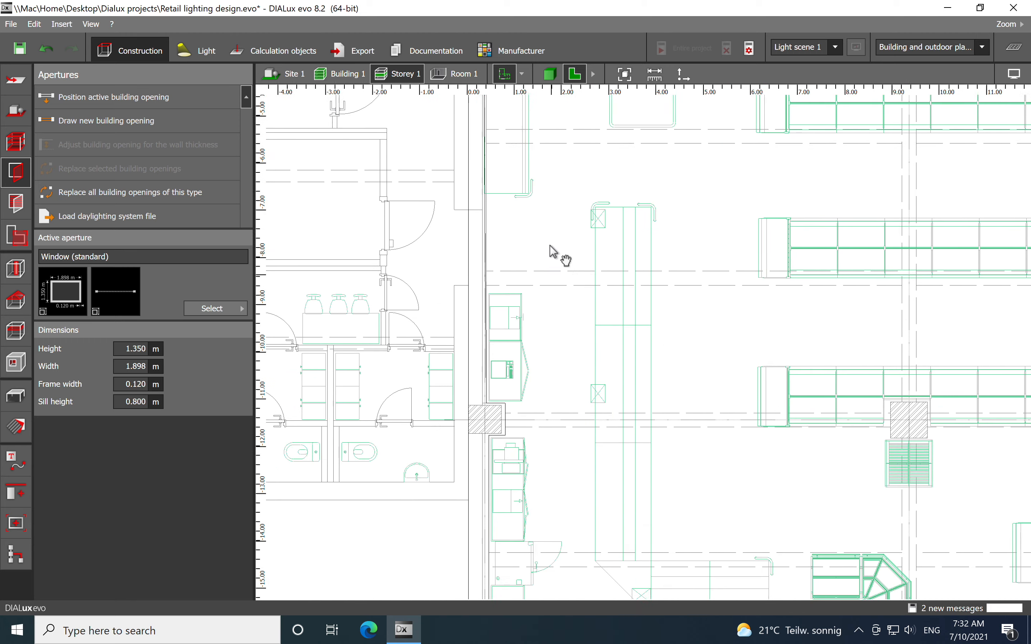
pyautogui.moveTo(547, 448); pyautogui.dragTo(448, 433, button='middle')
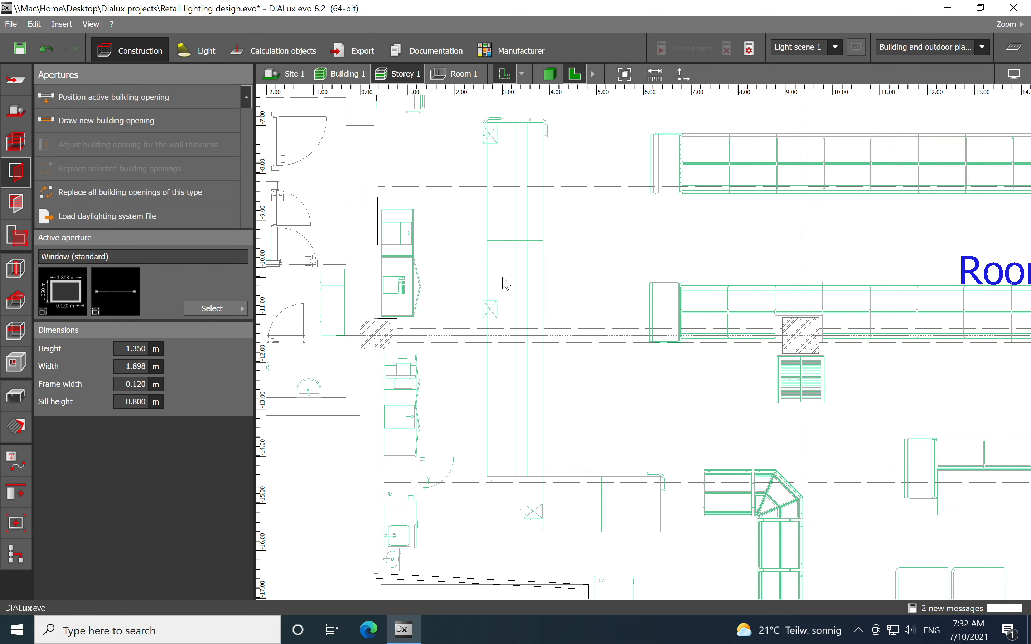
# Browse the aperture objects and catalogs and make a standard door, 2.000 m high and 0.900 m wide, the active aperture.
pyautogui.click(199, 313)
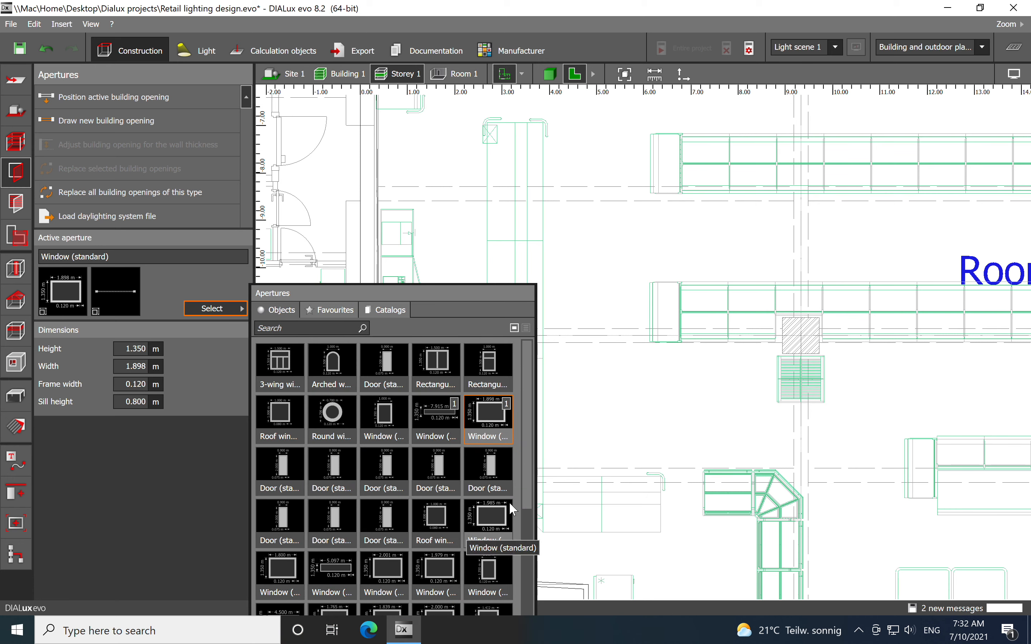
pyautogui.moveTo(527, 479); pyautogui.dragTo(515, 593)
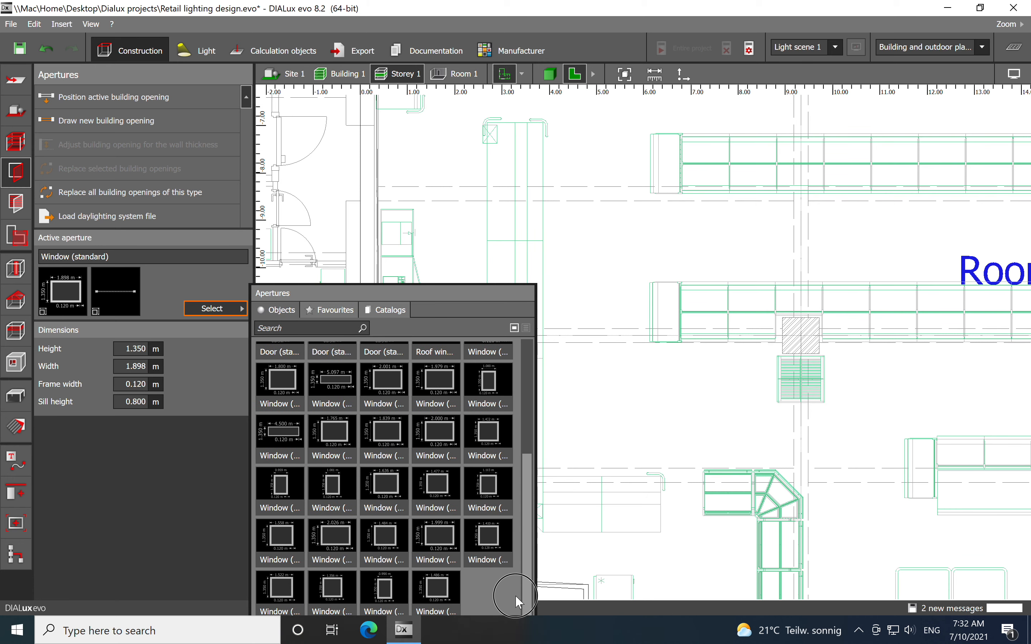
pyautogui.click(384, 311)
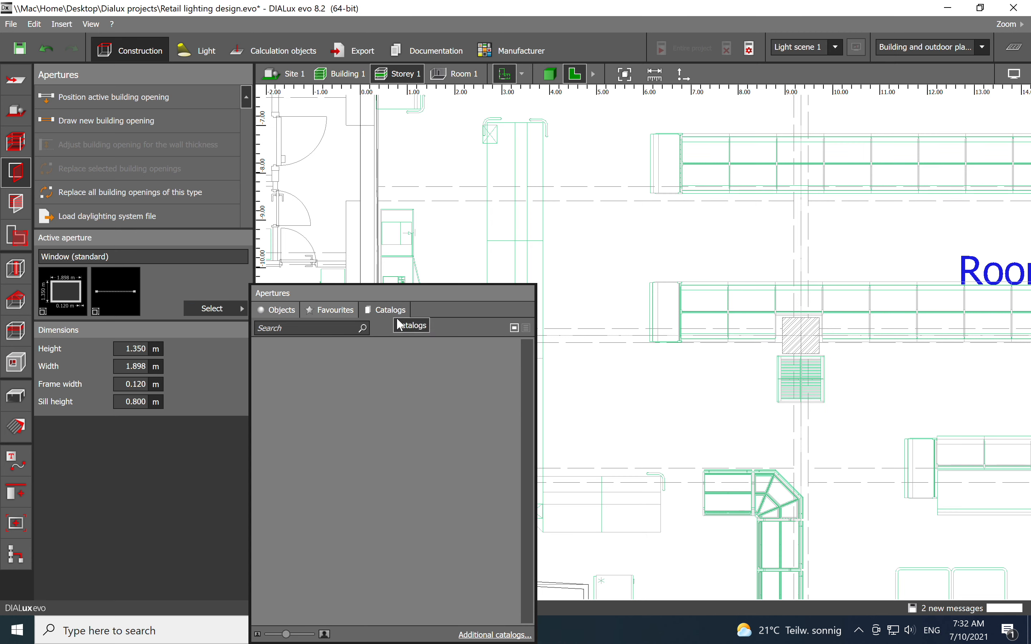
pyautogui.click(374, 309)
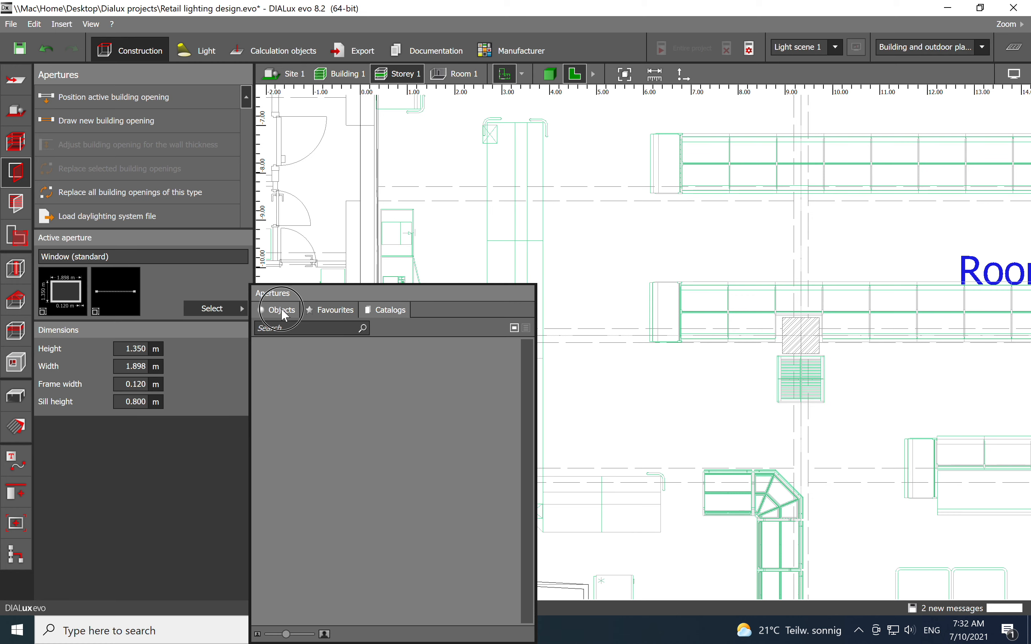
pyautogui.click(397, 310)
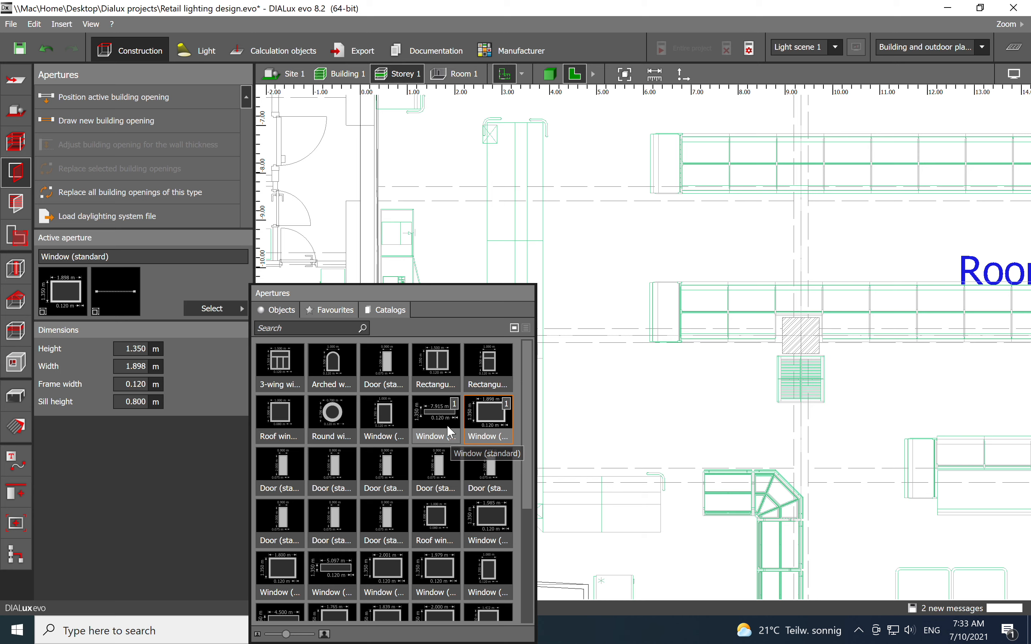
pyautogui.click(389, 519)
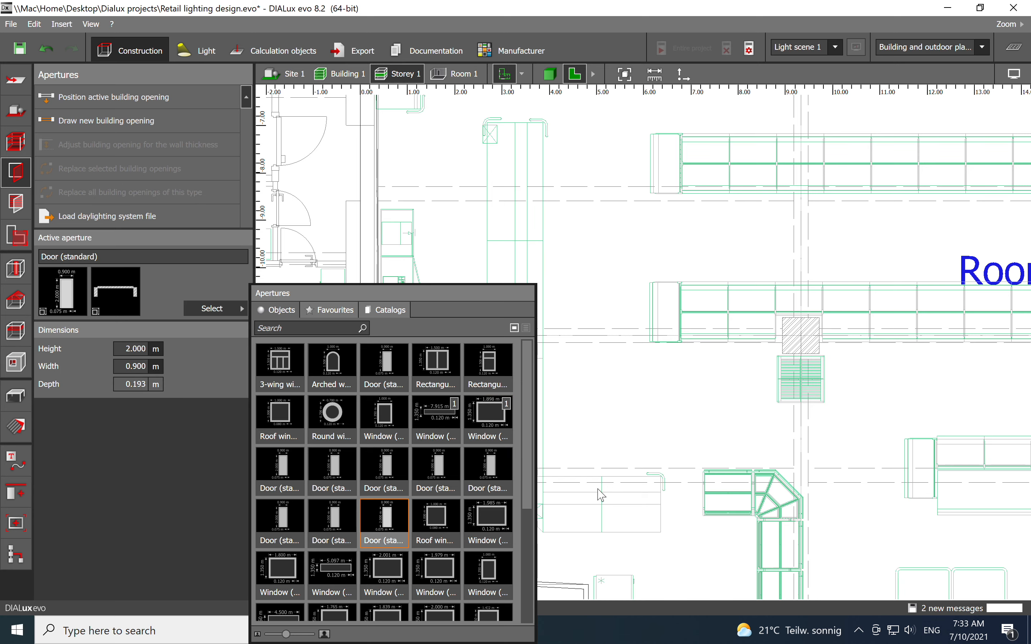
pyautogui.moveTo(524, 473); pyautogui.dragTo(515, 554)
# Try to place the active standard door in the entrance vestibule's inner wall at the drawn swing door.
pyautogui.scroll(-5, 583, 449)
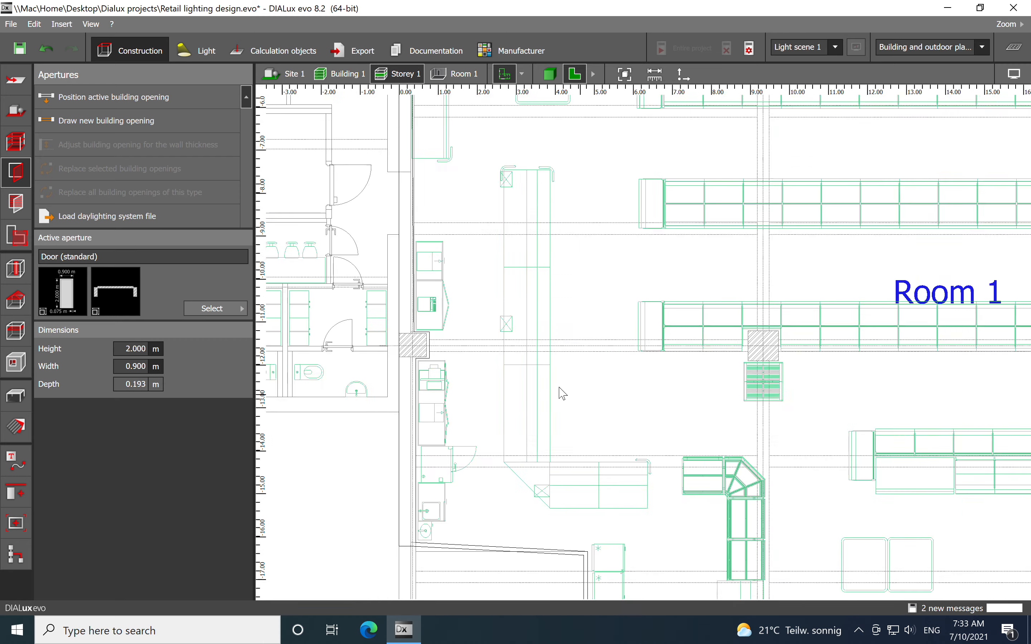
pyautogui.scroll(8, 593, 415)
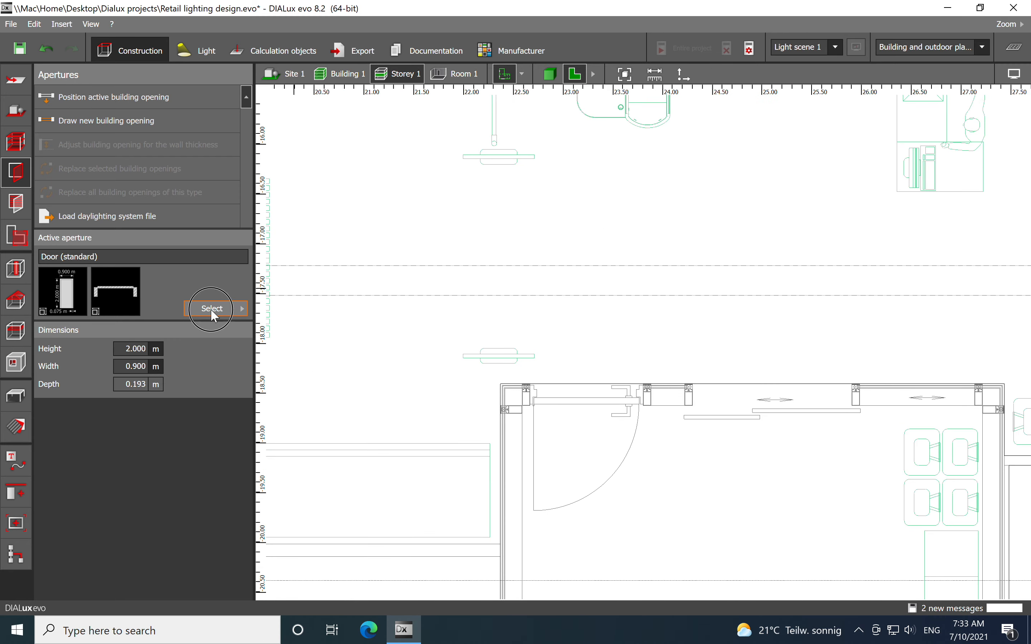
pyautogui.click(210, 308)
pyautogui.moveTo(308, 375); pyautogui.dragTo(584, 401)
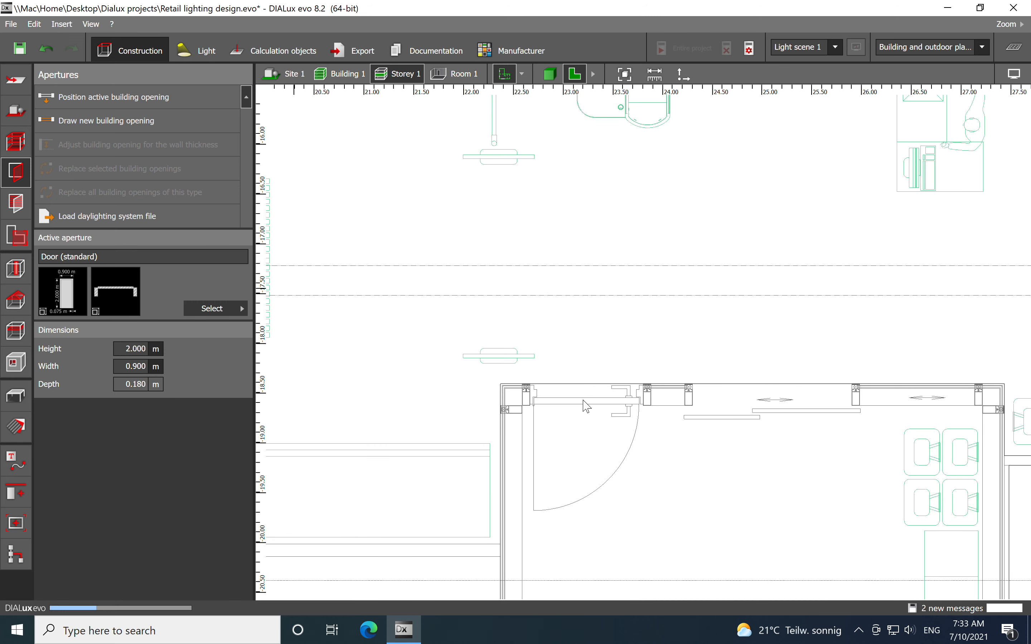
pyautogui.moveTo(649, 449); pyautogui.dragTo(623, 238, button='middle')
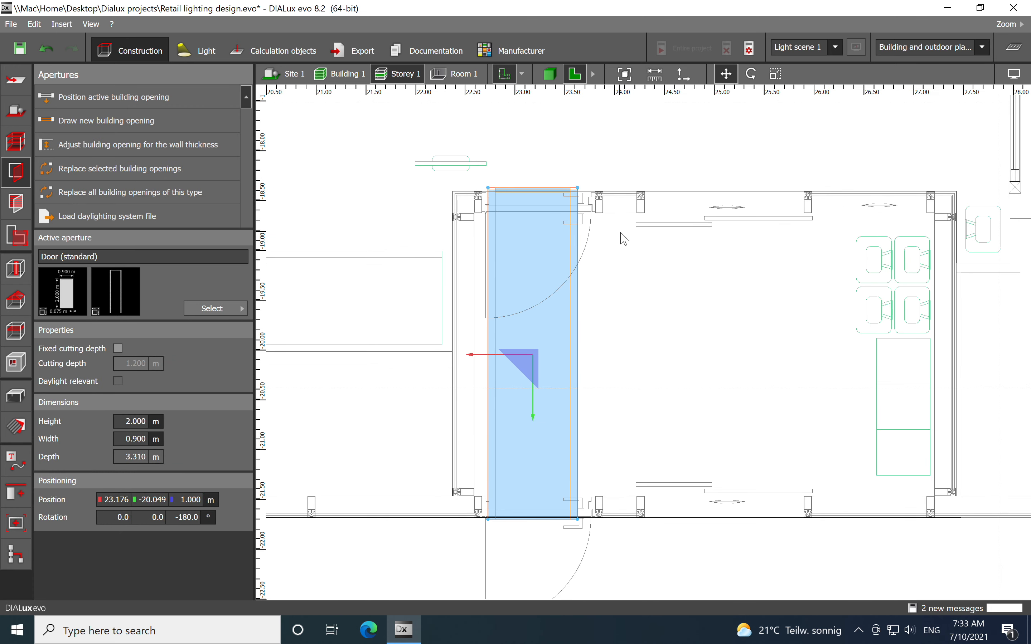
# Set the door in the entrance vestibule to scaling, and delete it.
pyautogui.rightClick(548, 521)
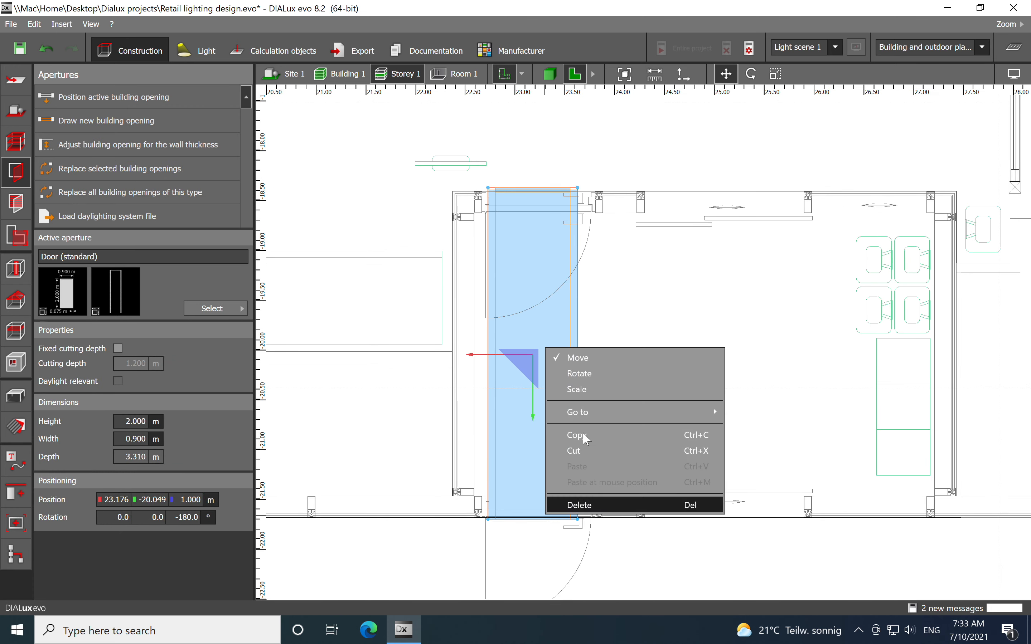
pyautogui.click(584, 388)
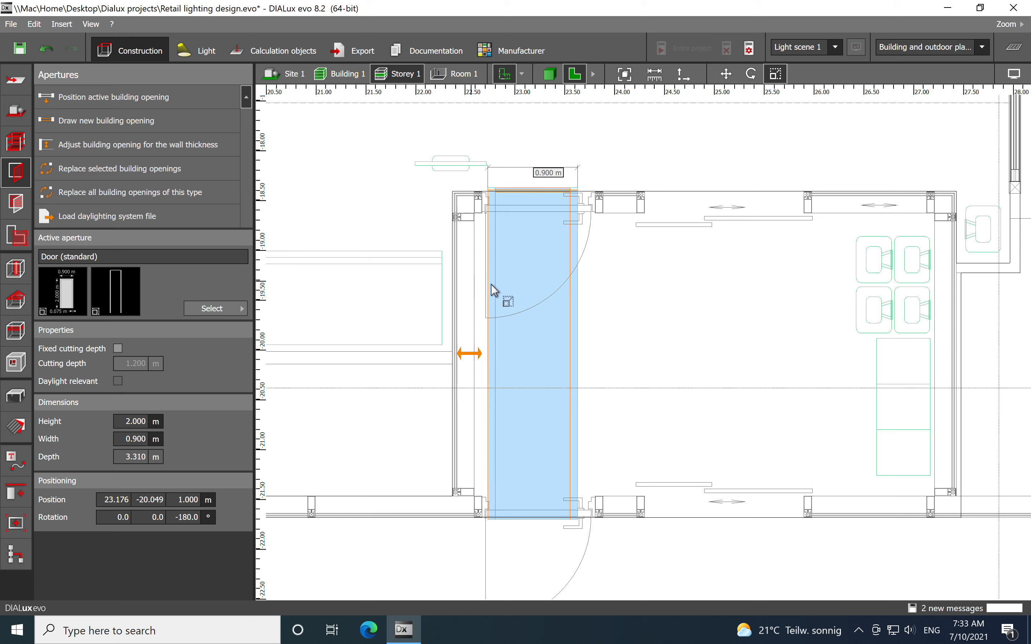
pyautogui.rightClick(552, 279)
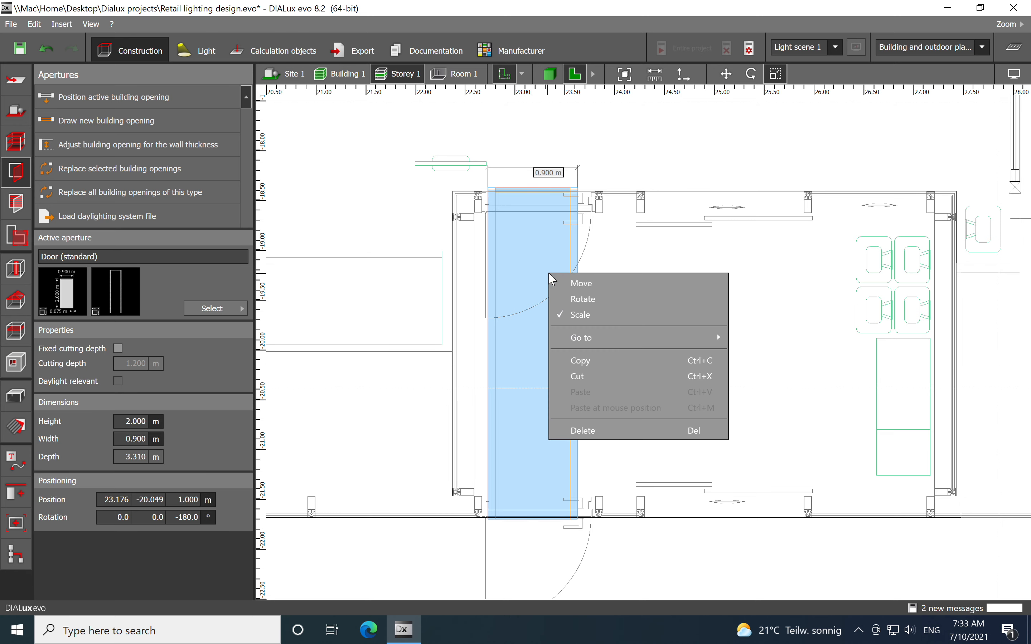
pyautogui.click(583, 431)
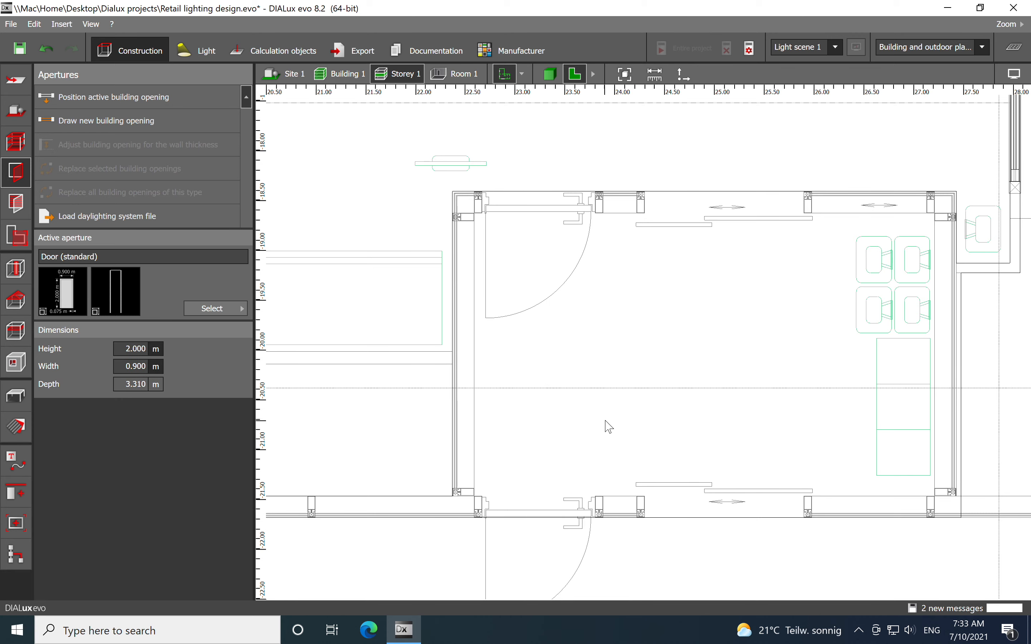
# Place the active standard door in the room's upper wall at the drawn double door, at about X 10.839, Y -0.148.
pyautogui.moveTo(683, 263); pyautogui.dragTo(605, 421, button='middle')
pyautogui.scroll(-3, 655, 410)
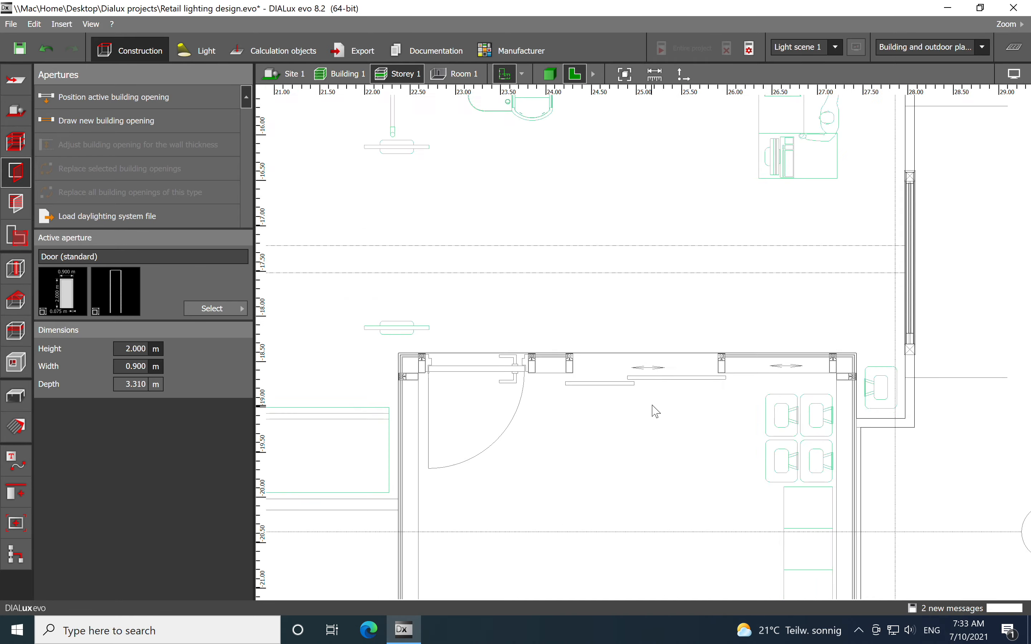
pyautogui.scroll(-3, 655, 410)
pyautogui.moveTo(558, 386); pyautogui.dragTo(692, 519, button='middle')
pyautogui.scroll(-3, 691, 507)
pyautogui.moveTo(538, 400); pyautogui.dragTo(722, 487, button='middle')
pyautogui.scroll(1, 628, 234)
pyautogui.scroll(3, 477, 294)
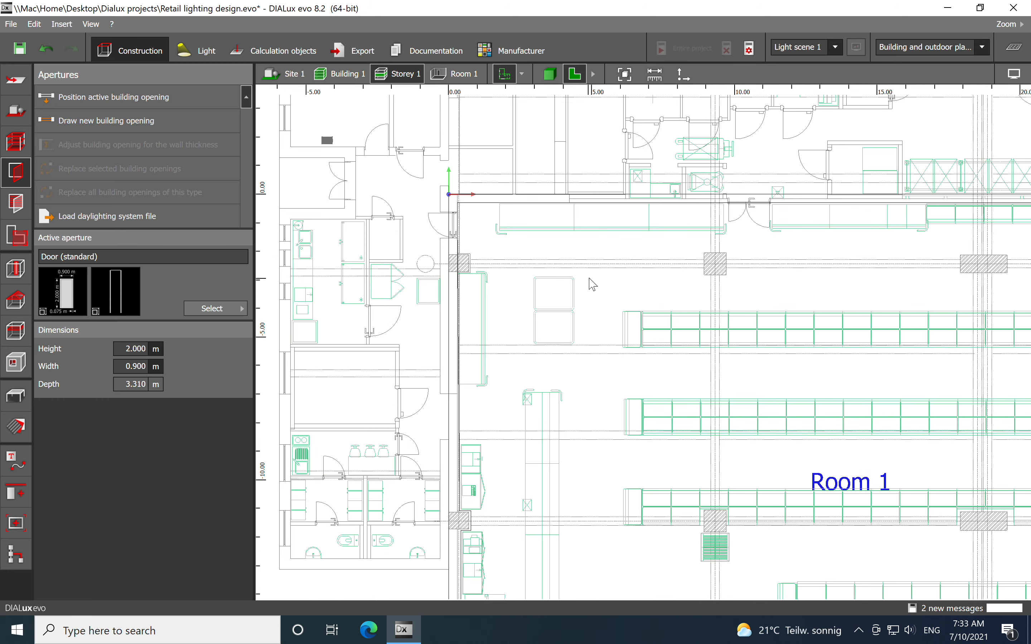
pyautogui.scroll(1, 467, 228)
pyautogui.moveTo(651, 271); pyautogui.dragTo(391, 345, button='middle')
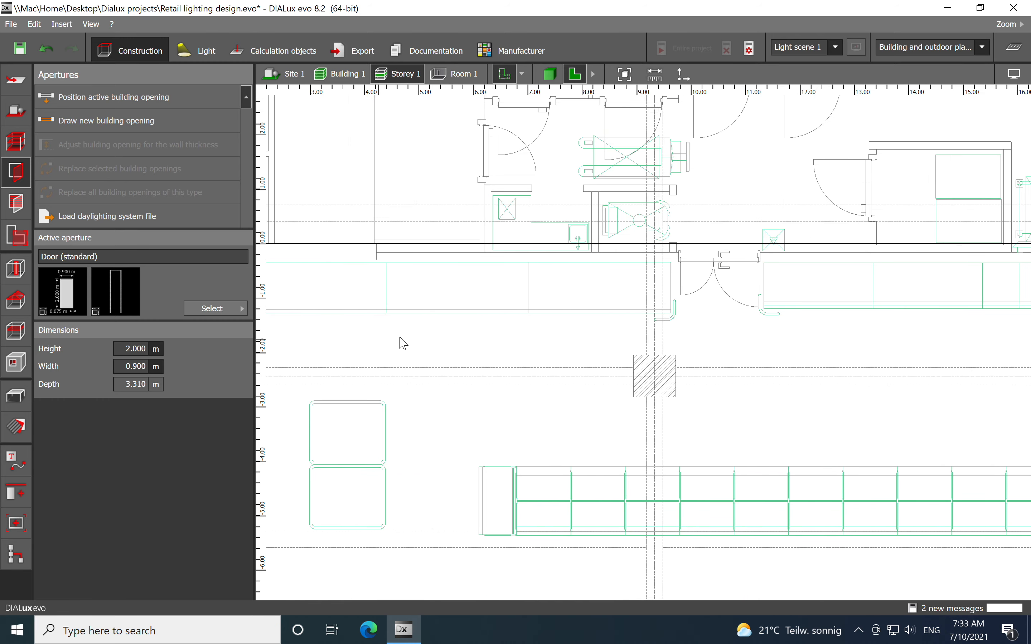
pyautogui.moveTo(653, 349); pyautogui.dragTo(595, 347, button='middle')
pyautogui.moveTo(91, 297); pyautogui.dragTo(641, 290)
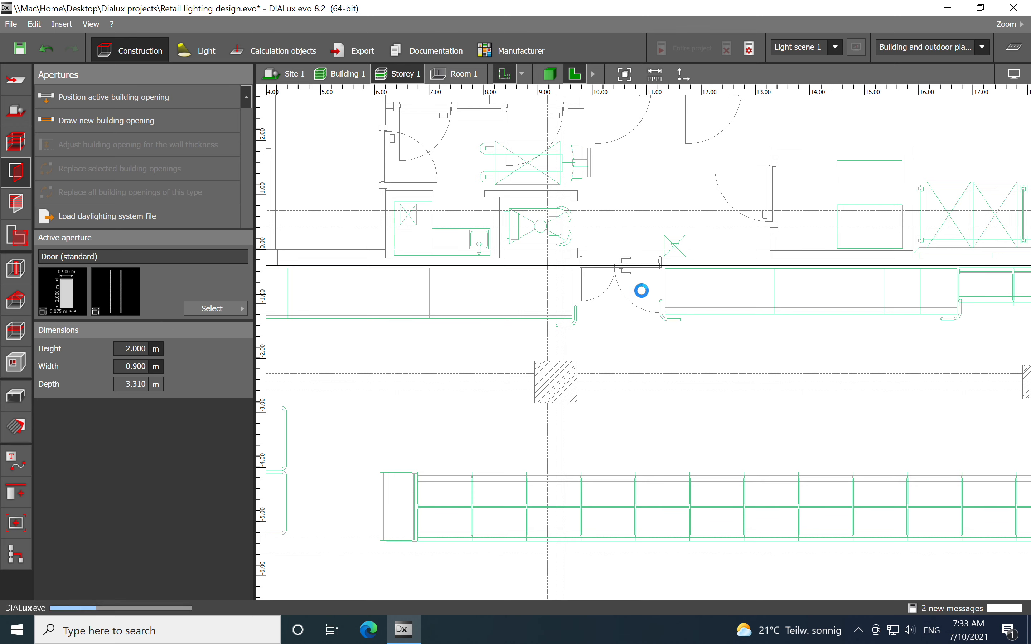
pyautogui.scroll(3, 650, 246)
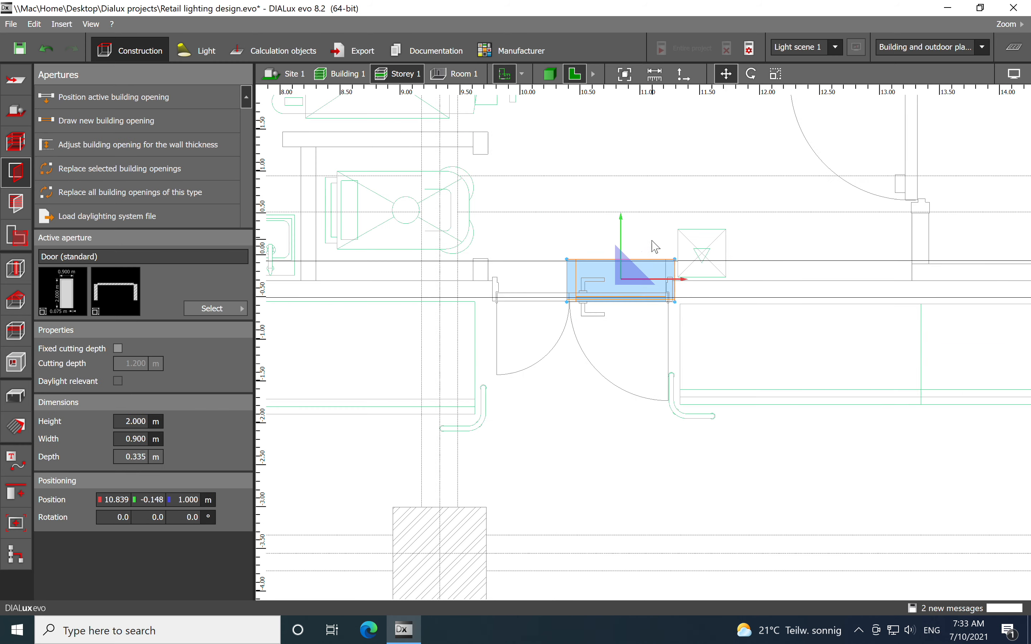
# Scale the upper-wall door's left end out to the drawn double door's left edge, making it about 1.520 m wide.
pyautogui.rightClick(590, 280)
pyautogui.click(600, 315)
pyautogui.moveTo(554, 279); pyautogui.dragTo(490, 284)
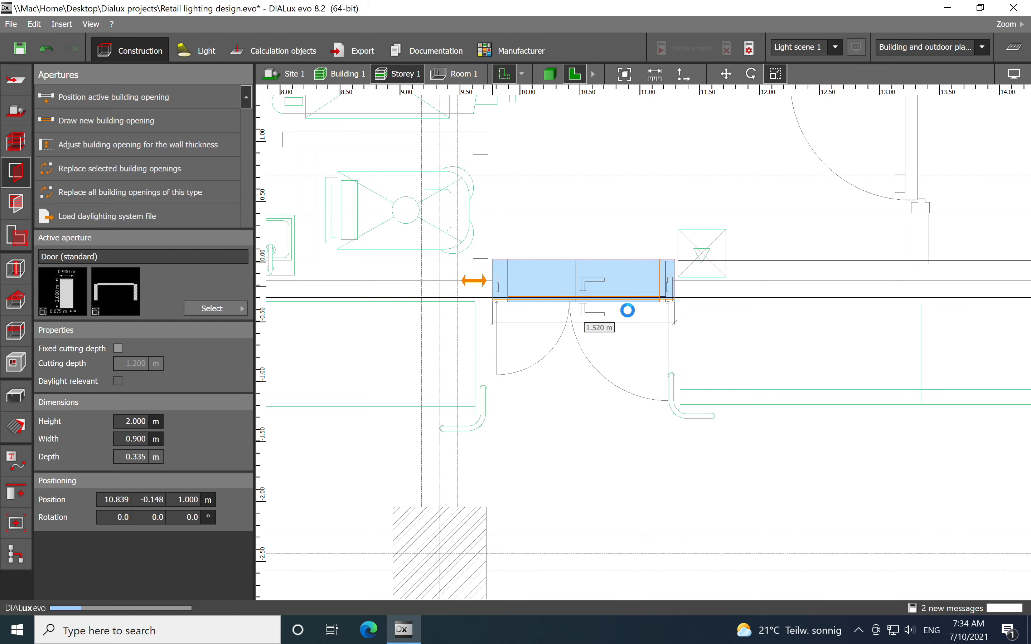
# Place another door of the active type in the left wall near the origin, at about X 0.153, Y -1.196.
pyautogui.scroll(-6, 665, 311)
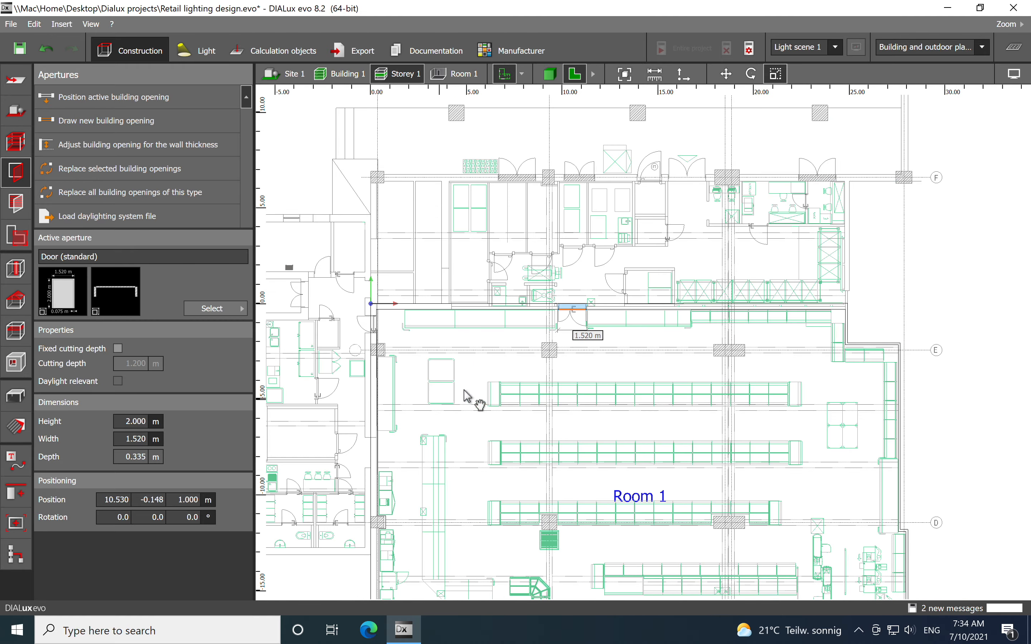
pyautogui.scroll(5, 468, 396)
pyautogui.moveTo(63, 288); pyautogui.dragTo(482, 332)
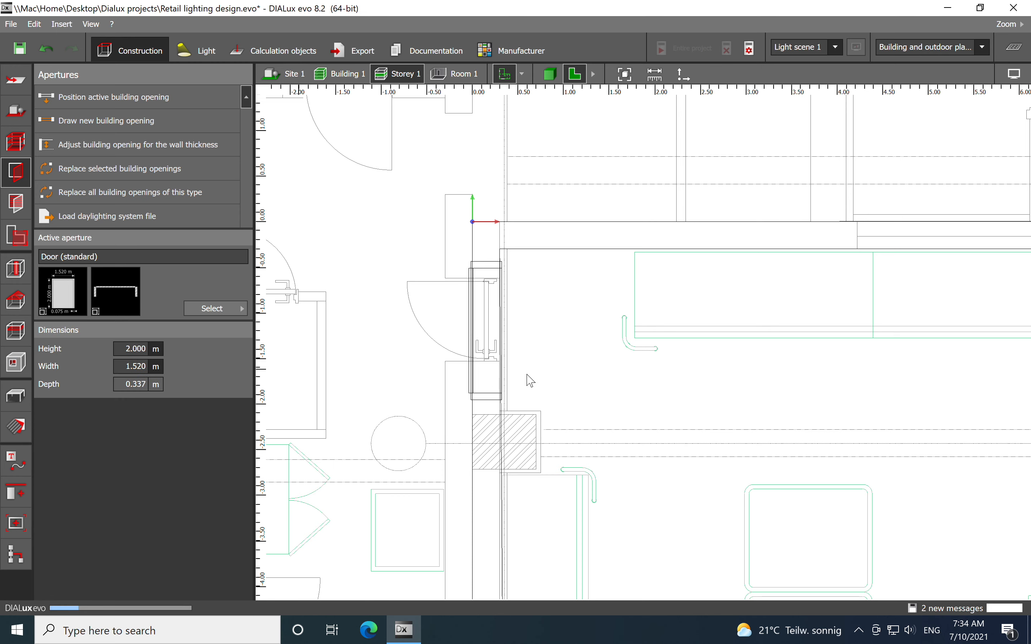
# Scale the left-wall door at both ends to the drawn swing door's edges, making it about 0.900 m wide.
pyautogui.click(490, 386)
pyautogui.rightClick(493, 386)
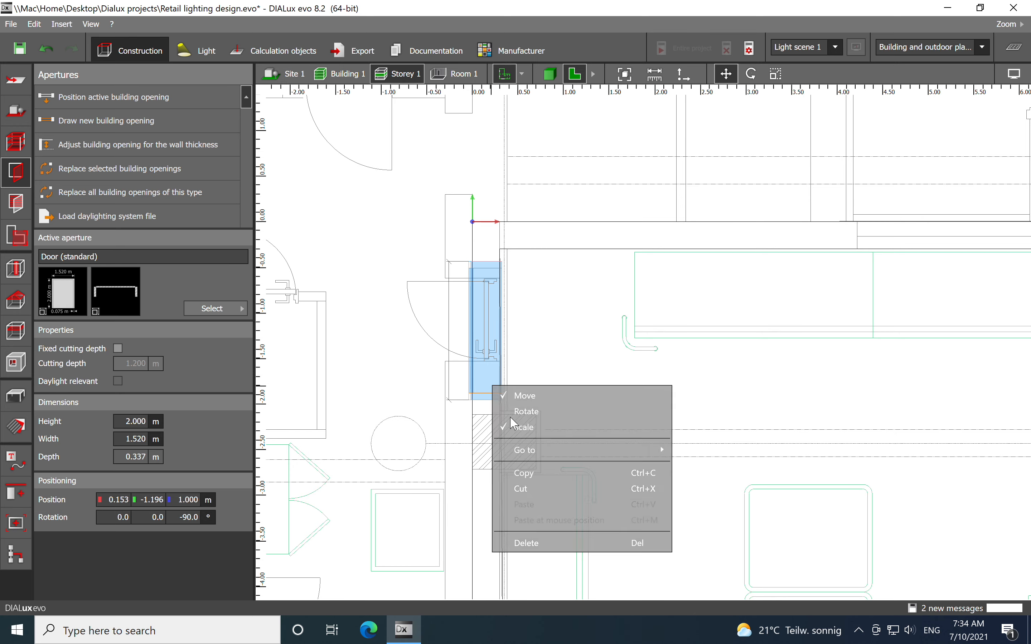
pyautogui.click(516, 426)
pyautogui.moveTo(487, 403); pyautogui.dragTo(494, 361)
pyautogui.moveTo(494, 266); pyautogui.dragTo(493, 285)
# Examine the whole room outline on the plan for missing openings and for the hatched columns inside it.
pyautogui.scroll(-5, 430, 219)
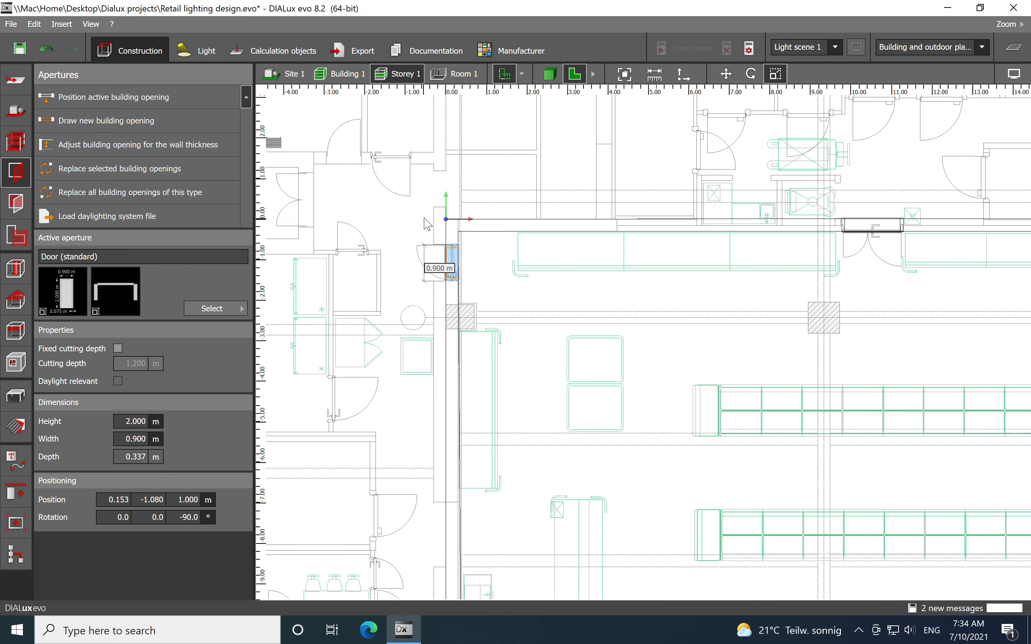
pyautogui.scroll(-1, 527, 316)
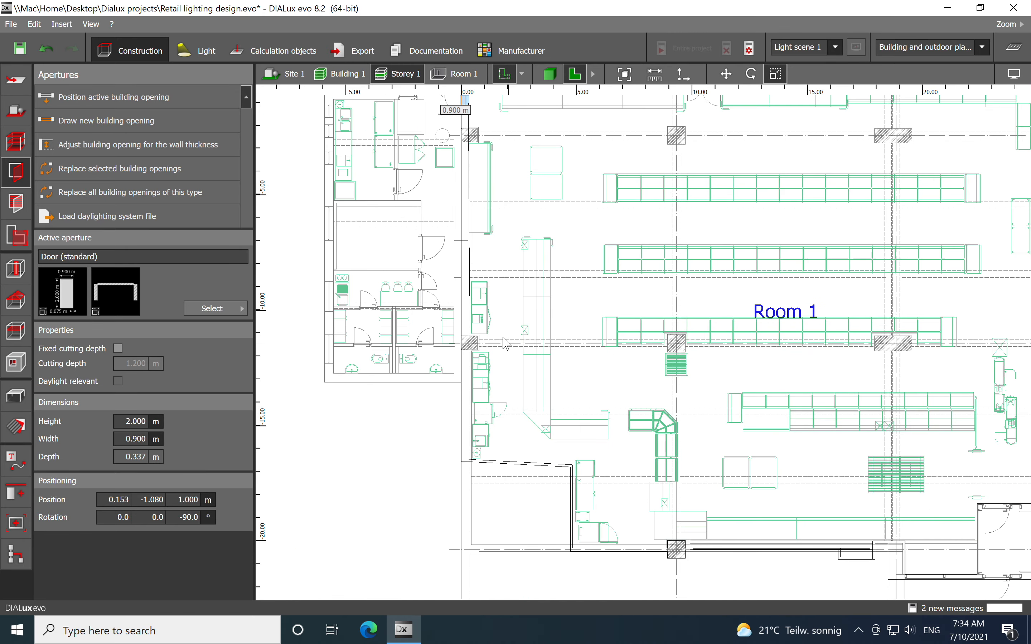
pyautogui.scroll(-1, 457, 304)
pyautogui.moveTo(791, 532); pyautogui.dragTo(615, 503, button='middle')
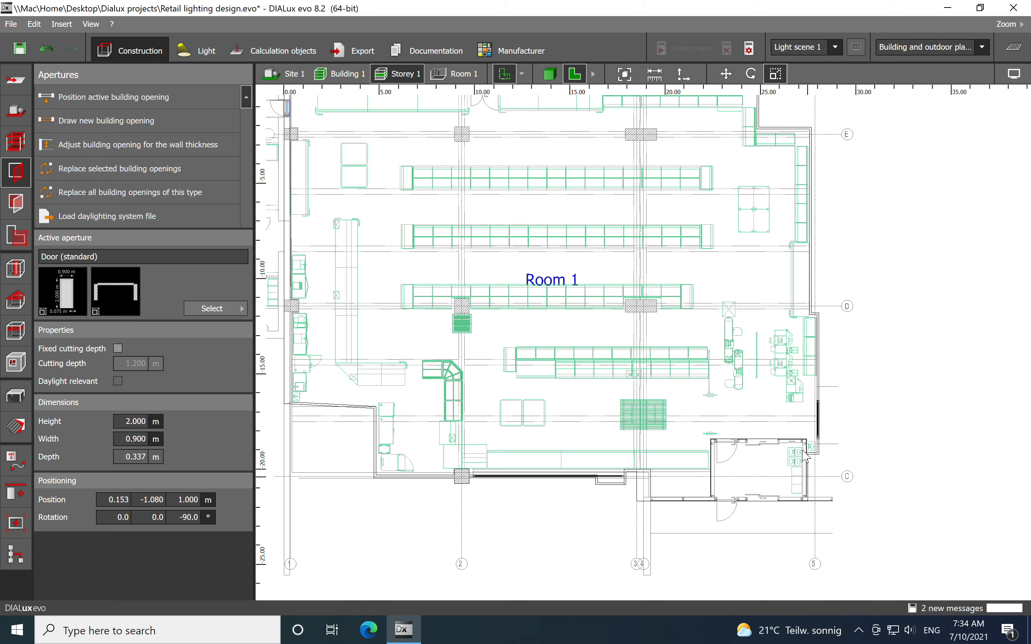
pyautogui.moveTo(521, 297); pyautogui.dragTo(549, 405, button='middle')
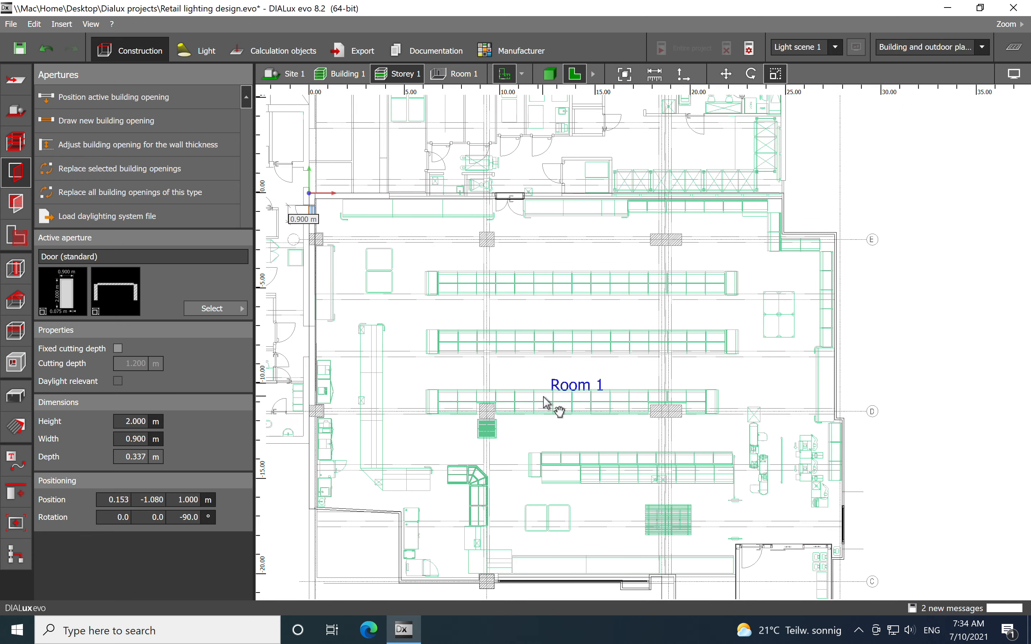
pyautogui.scroll(3, 661, 236)
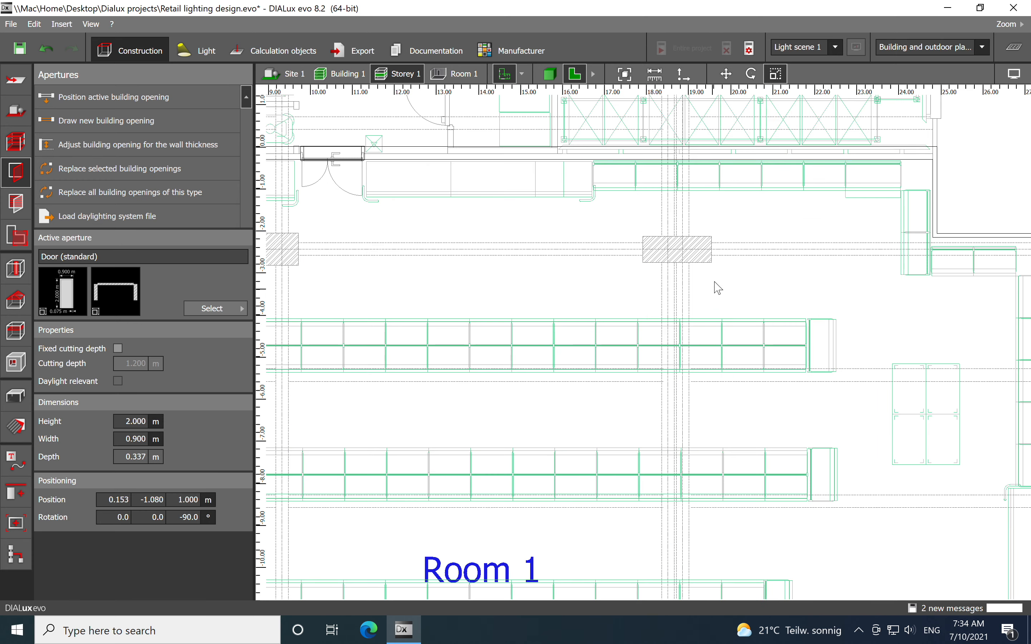
pyautogui.scroll(-2, 716, 291)
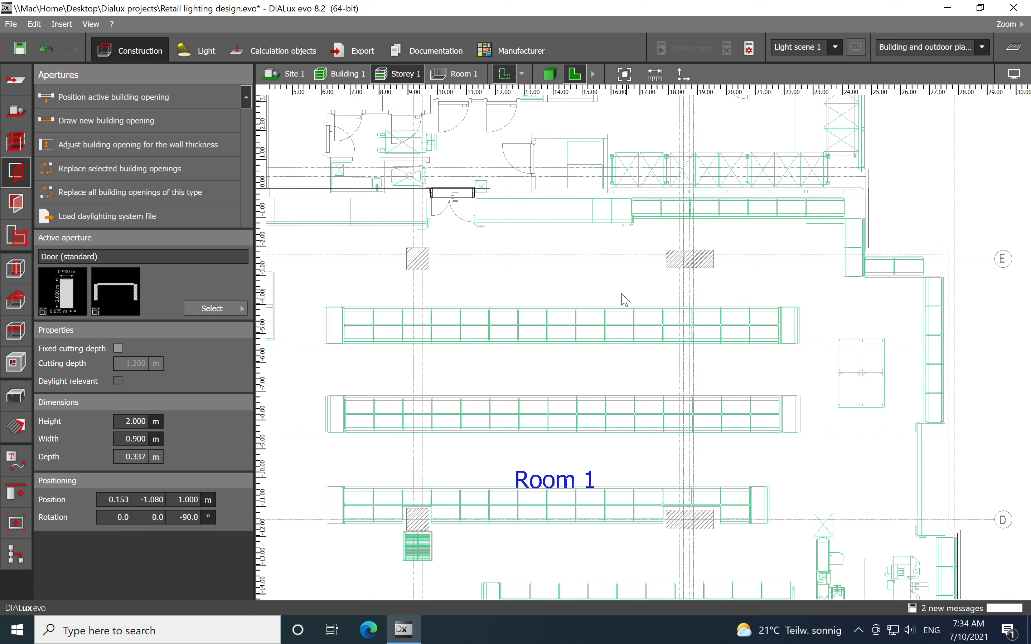
# Place a rectangular column on the hatched square below the upper wall's double door, at about X 9.341, Y -2.468.
pyautogui.click(628, 298)
pyautogui.click(17, 269)
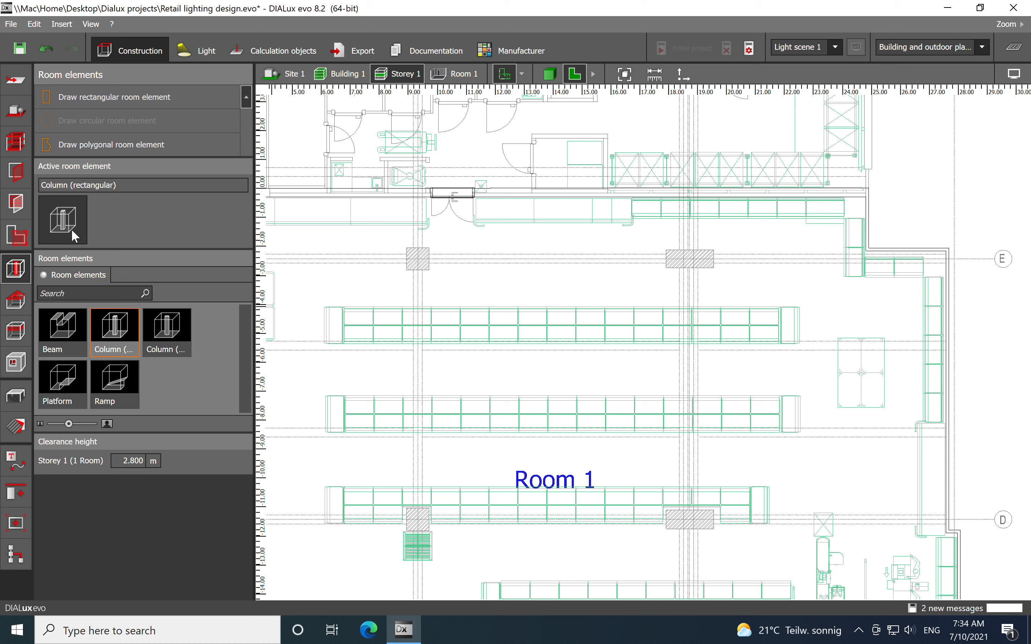
pyautogui.click(61, 221)
pyautogui.moveTo(112, 325); pyautogui.dragTo(420, 261)
pyautogui.scroll(8, 420, 260)
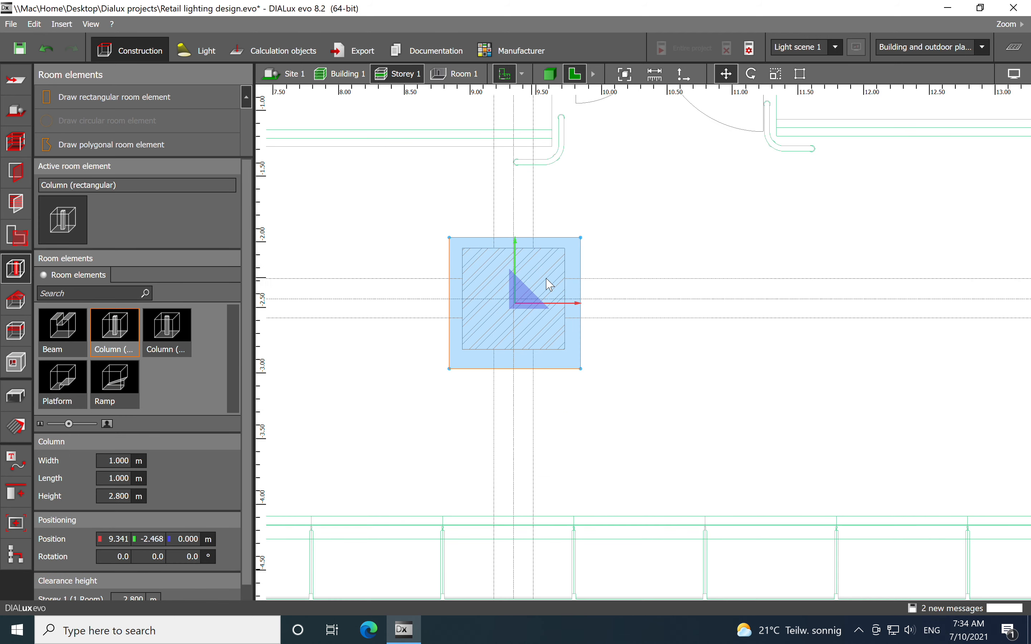
# Scale the column on all four sides to the hatched square's edges, making it about 0.780 m wide and 0.770 m long.
pyautogui.rightClick(573, 258)
pyautogui.click(594, 292)
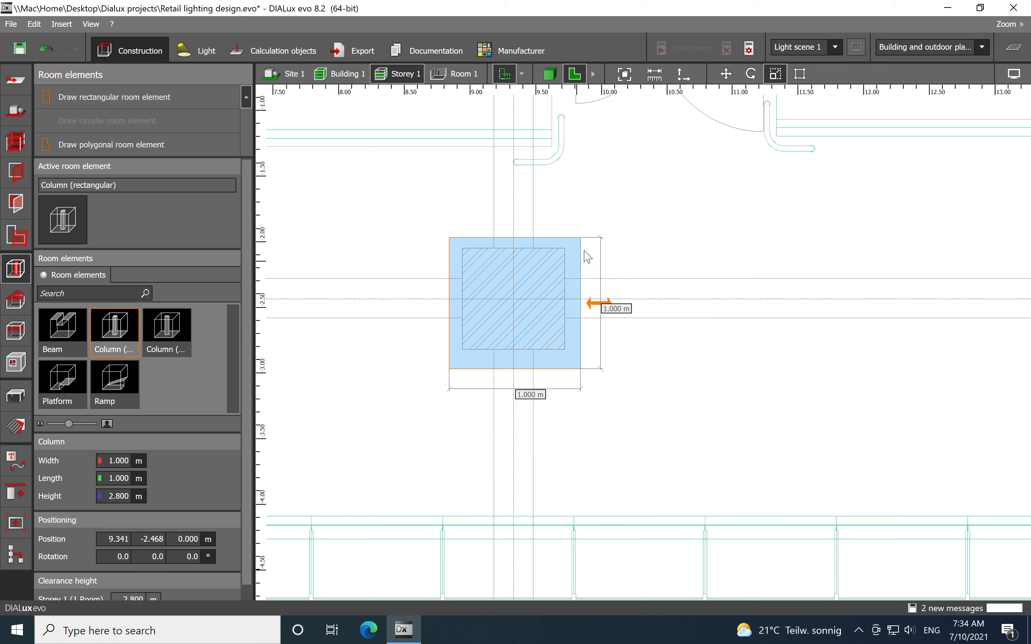
pyautogui.moveTo(586, 305); pyautogui.dragTo(565, 302)
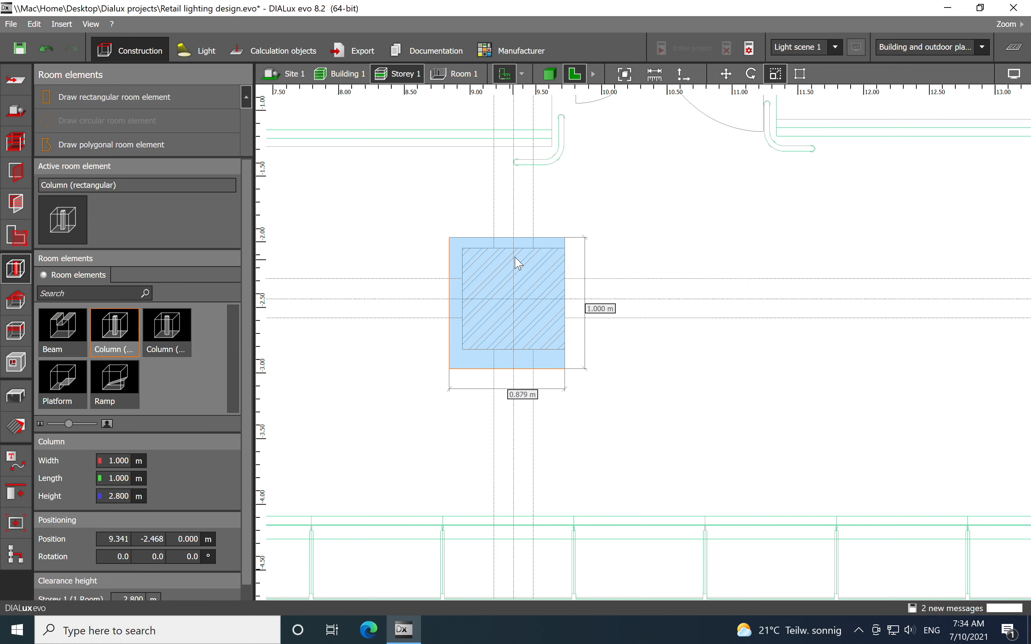
pyautogui.moveTo(519, 246); pyautogui.dragTo(516, 257)
pyautogui.moveTo(454, 308); pyautogui.dragTo(468, 316)
pyautogui.moveTo(513, 374); pyautogui.dragTo(511, 355)
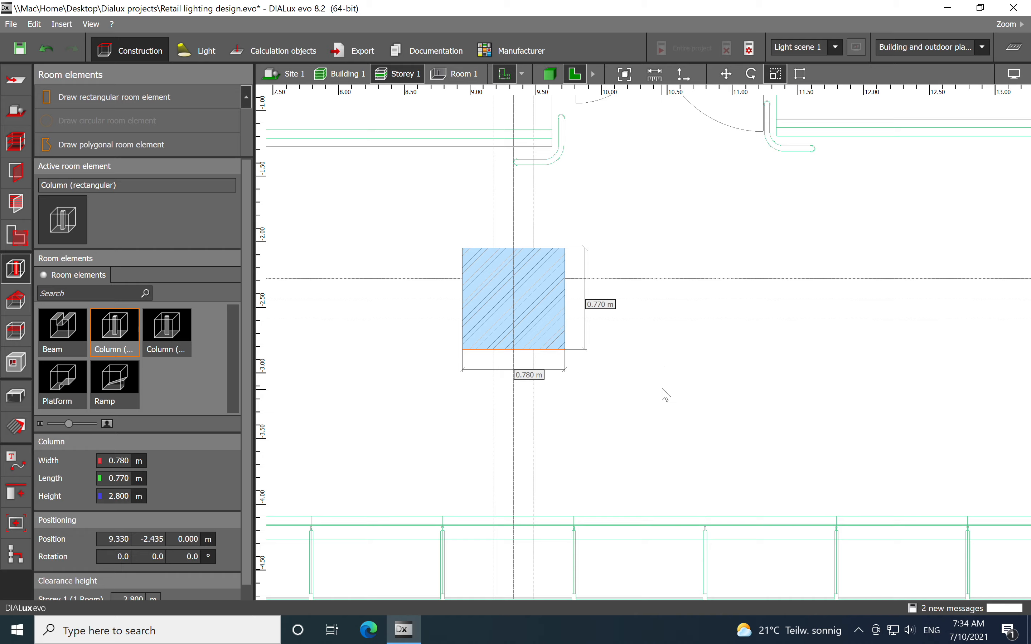
pyautogui.click(658, 392)
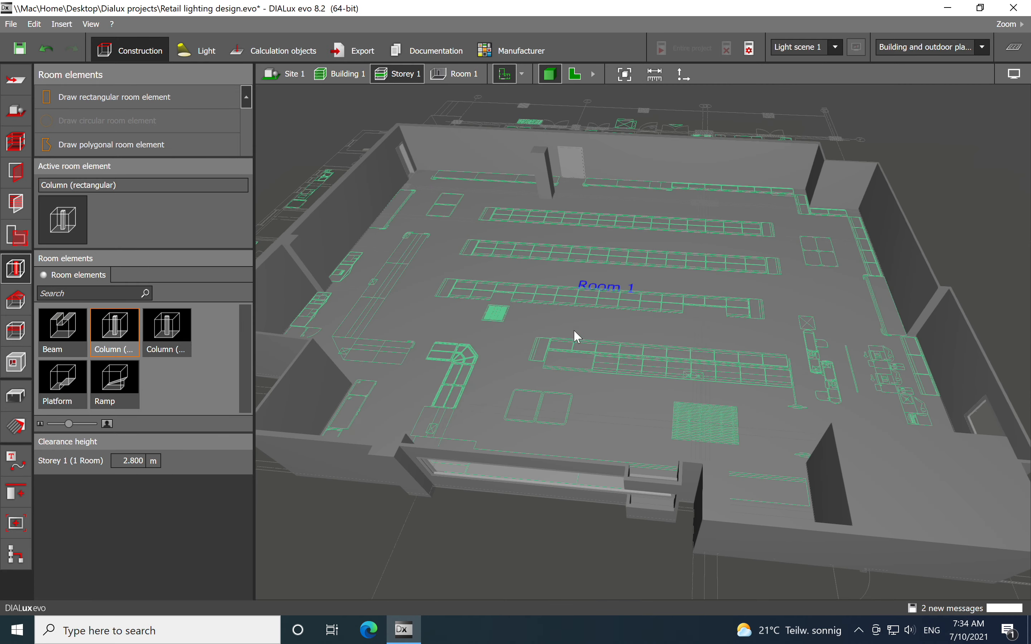
# Examine the new column and the room in 3D, and look over the remaining hatched columns on the plan.
pyautogui.moveTo(614, 401); pyautogui.dragTo(661, 330)
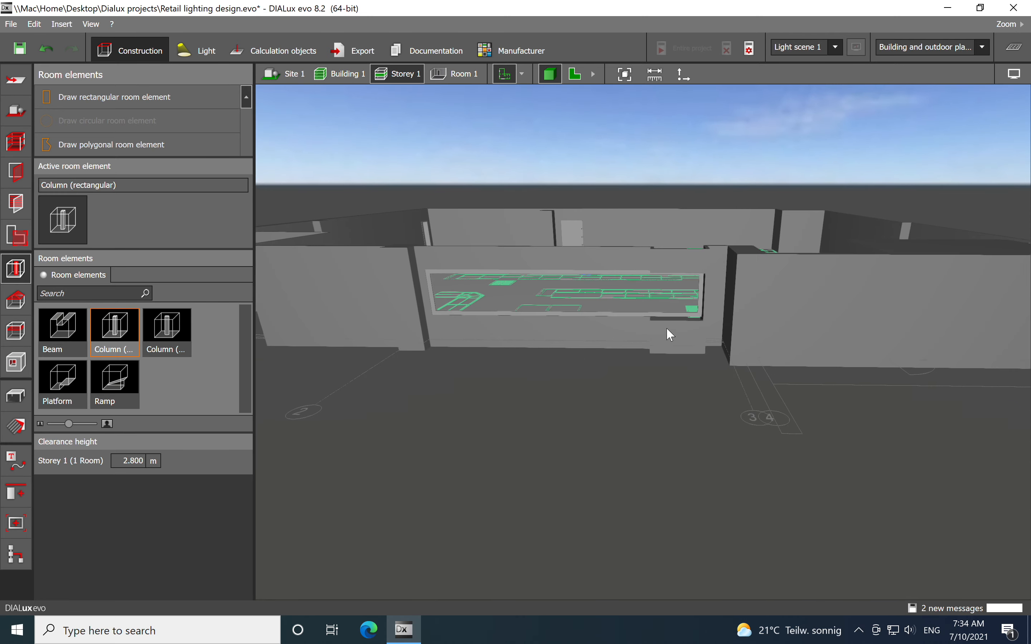
pyautogui.moveTo(610, 257); pyautogui.dragTo(533, 352)
pyautogui.moveTo(722, 276); pyautogui.dragTo(778, 358)
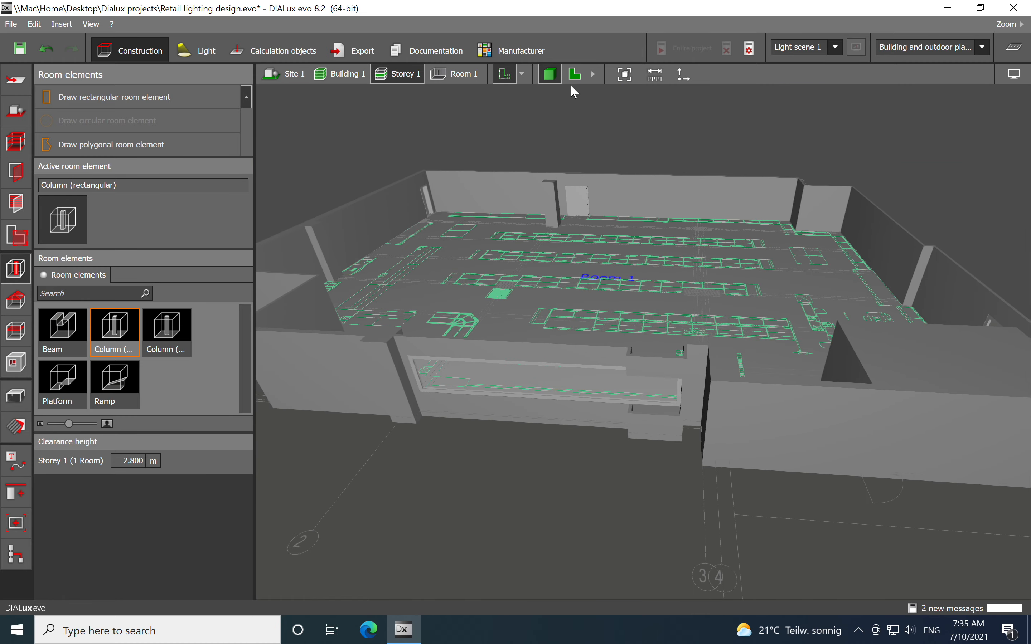
pyautogui.click(574, 76)
pyautogui.scroll(-3, 628, 212)
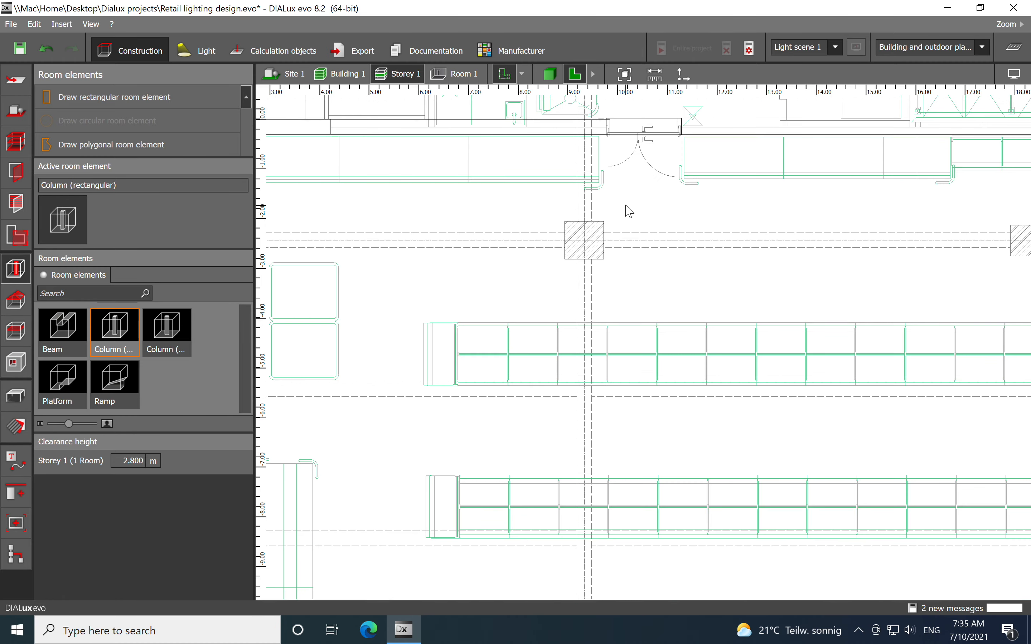
pyautogui.scroll(-1, 553, 197)
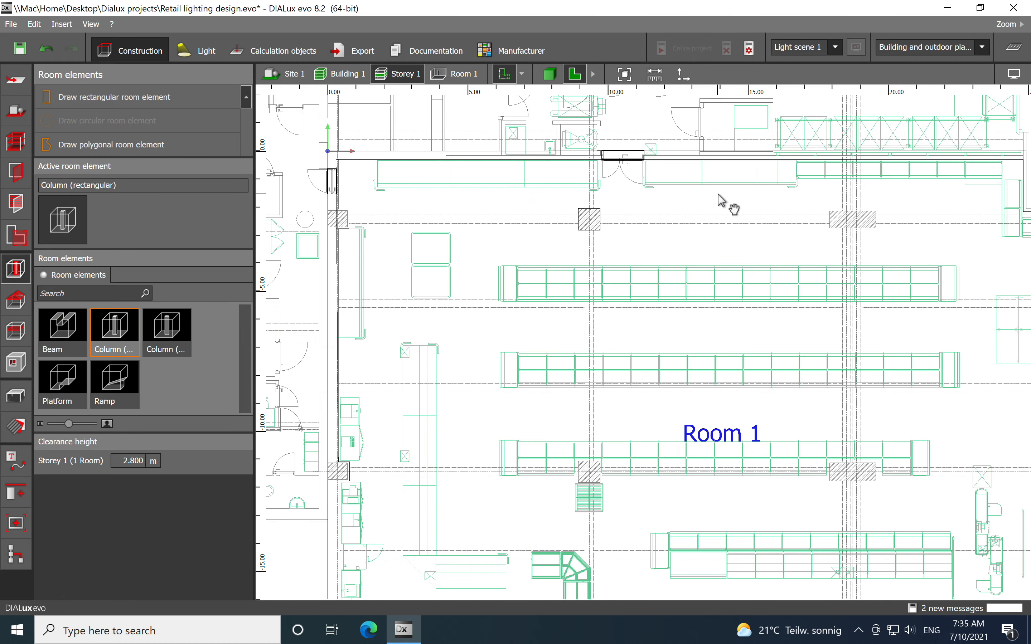
pyautogui.scroll(-2, 707, 201)
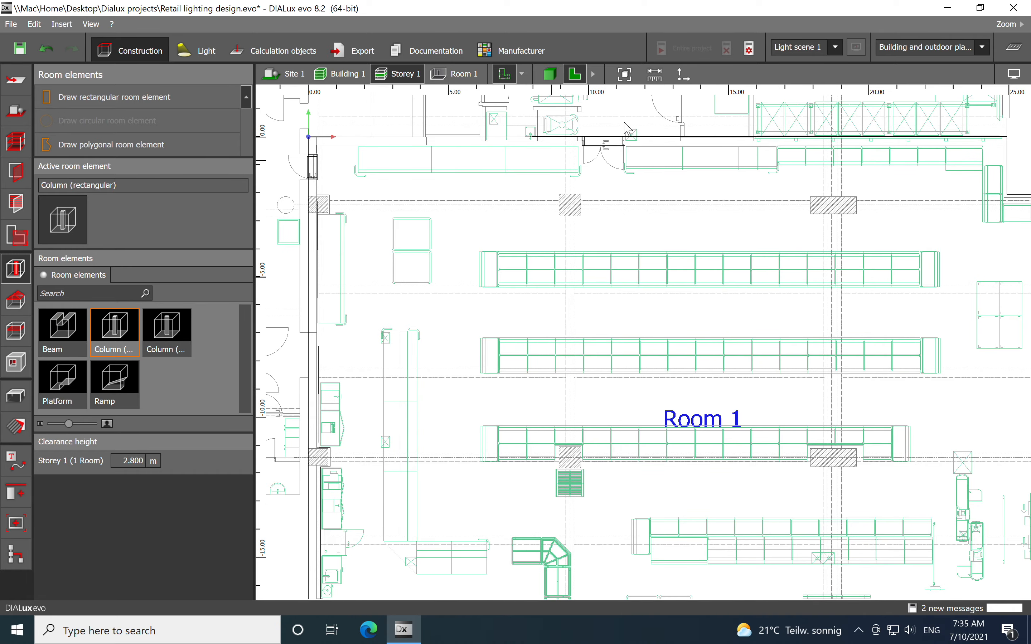
pyautogui.scroll(5, 621, 275)
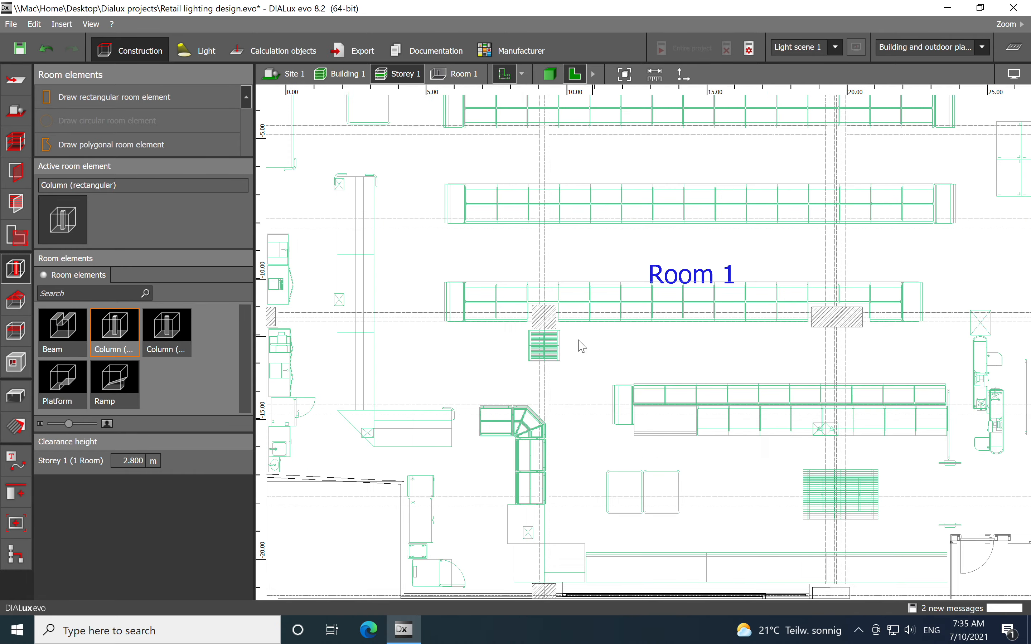
# Copy the square column and paste it onto the hatched square on axis D, at about X 9.327, Y -11.444.
pyautogui.moveTo(568, 234); pyautogui.dragTo(562, 468, button='middle')
pyautogui.moveTo(528, 297); pyautogui.dragTo(529, 425, button='middle')
pyautogui.click(523, 241)
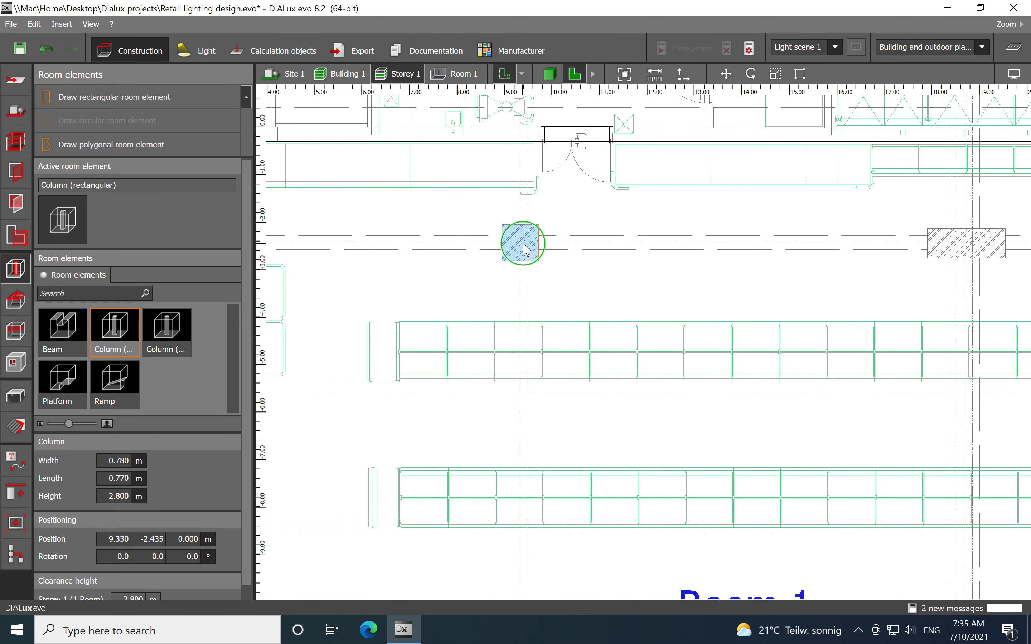
pyautogui.rightClick(524, 242)
pyautogui.click(559, 369)
pyautogui.moveTo(615, 428); pyautogui.dragTo(616, 159, button='middle')
pyautogui.scroll(4, 518, 414)
pyautogui.scroll(1, 520, 385)
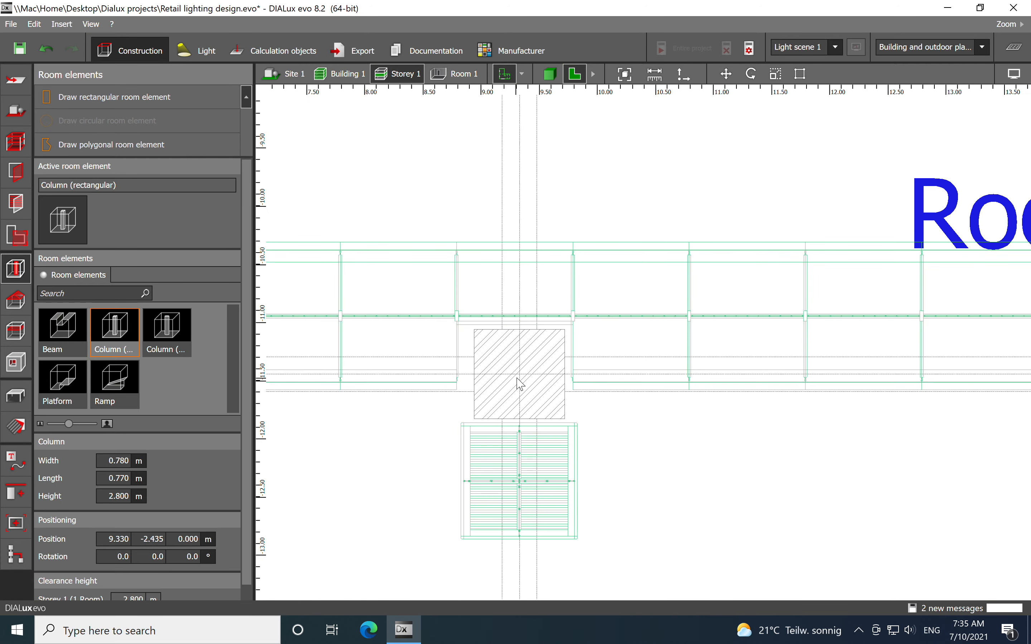
pyautogui.scroll(3, 522, 373)
pyautogui.rightClick(524, 372)
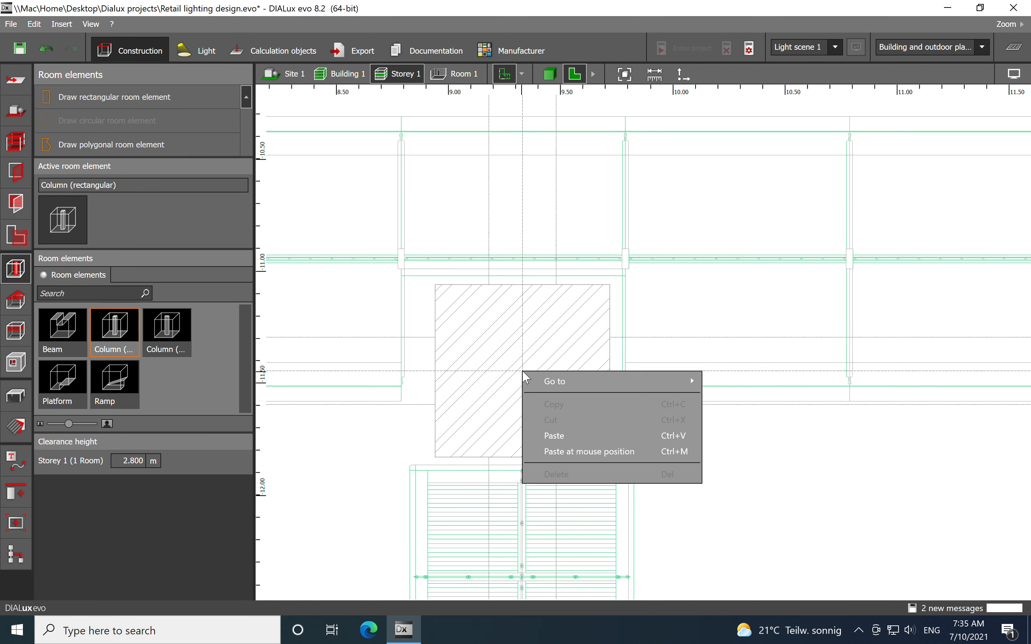
pyautogui.click(556, 445)
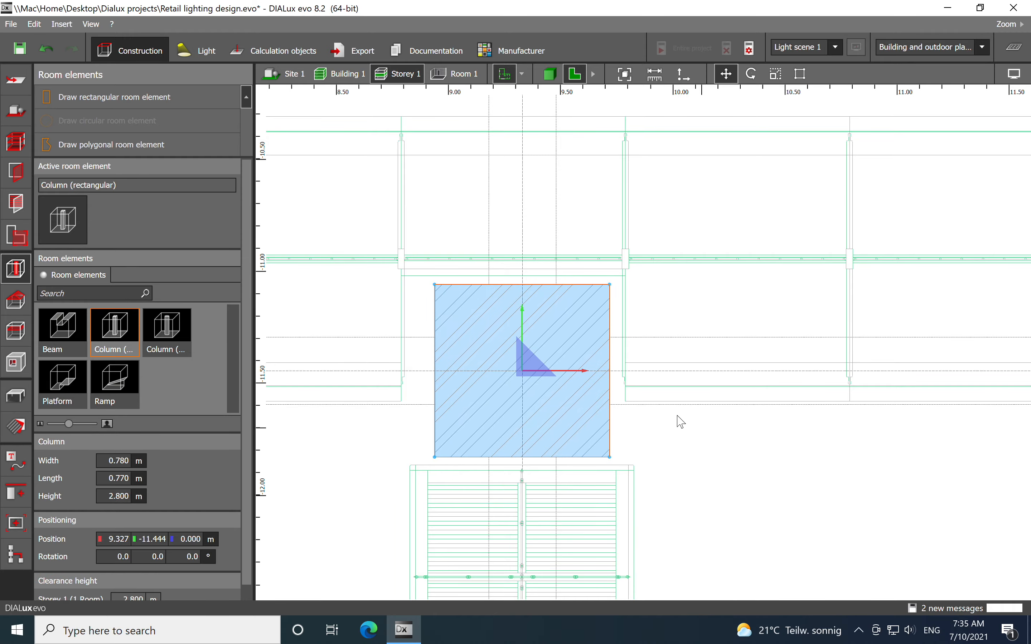
# Paste another copy of the square column onto the wide hatched rectangle on axis D, at about X 18.216, Y -11.447.
pyautogui.scroll(-6, 664, 375)
pyautogui.scroll(3, 527, 324)
pyautogui.scroll(4, 540, 345)
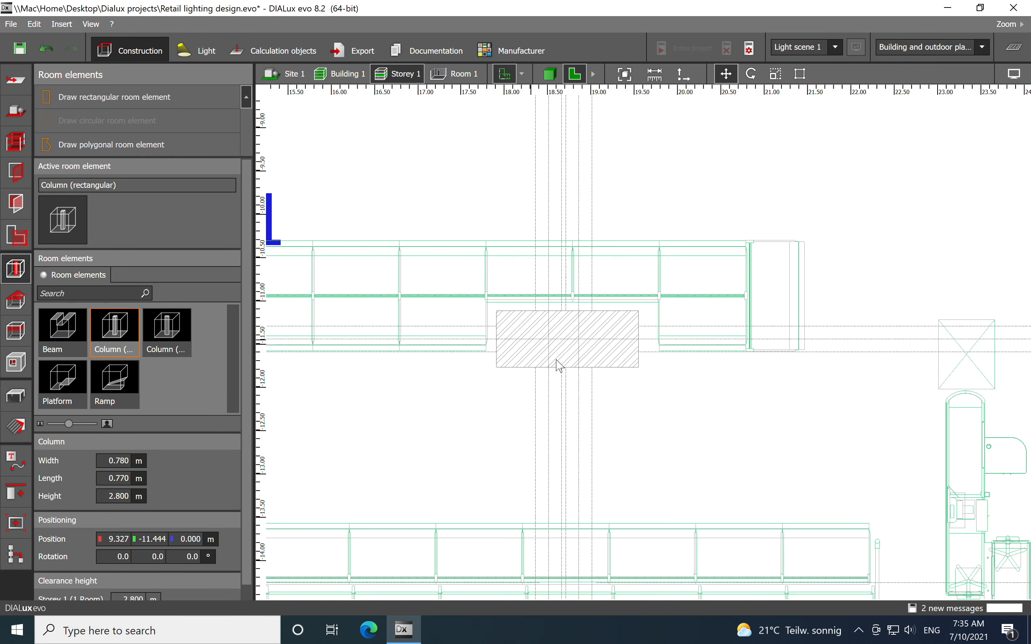
pyautogui.scroll(1, 521, 341)
pyautogui.scroll(1, 519, 340)
pyautogui.scroll(1, 531, 352)
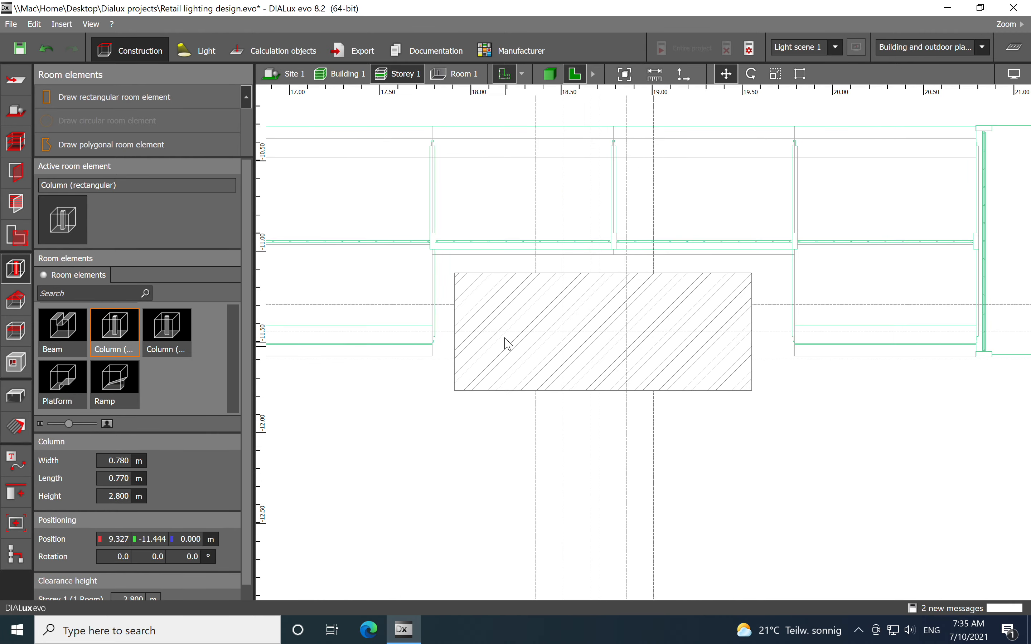
pyautogui.rightClick(511, 339)
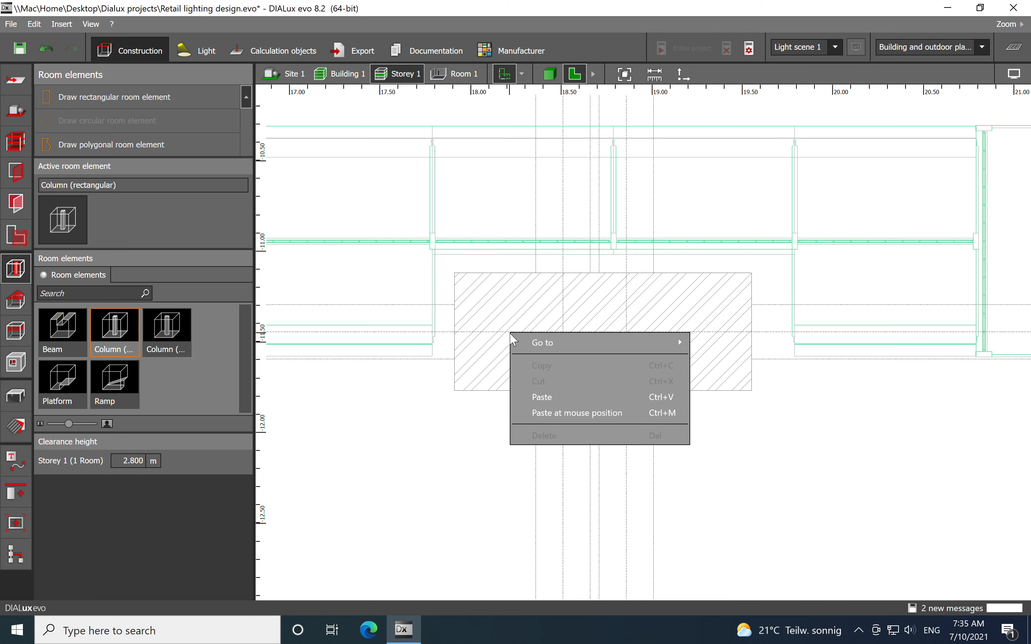
pyautogui.click(548, 416)
# Scale the pasted column's right and upper sides to the hatched rectangle, making it about 1.730 m wide and 0.712 m long.
pyautogui.rightClick(579, 337)
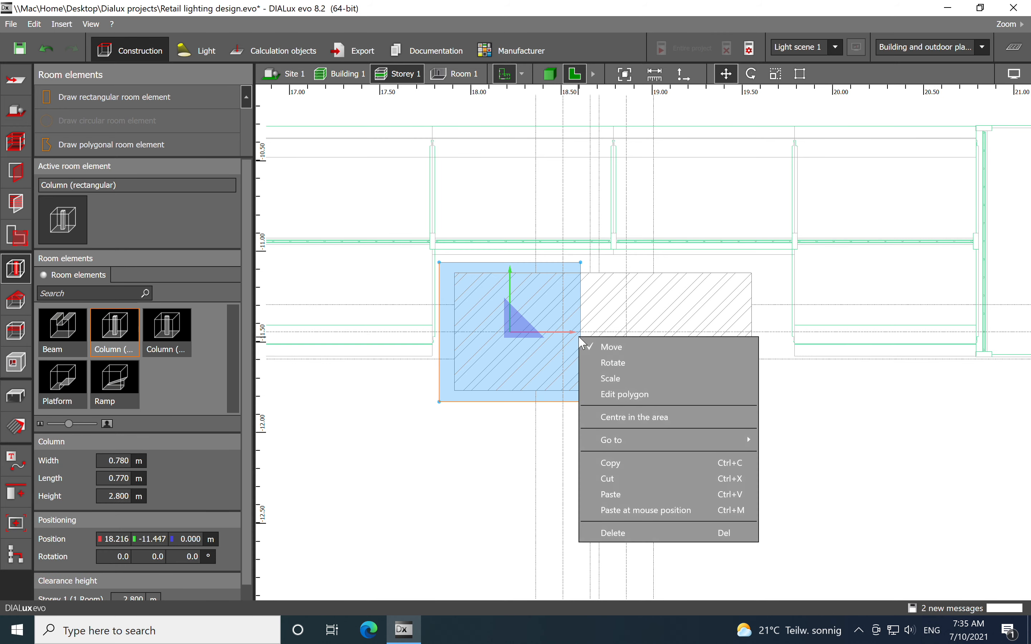
pyautogui.click(596, 368)
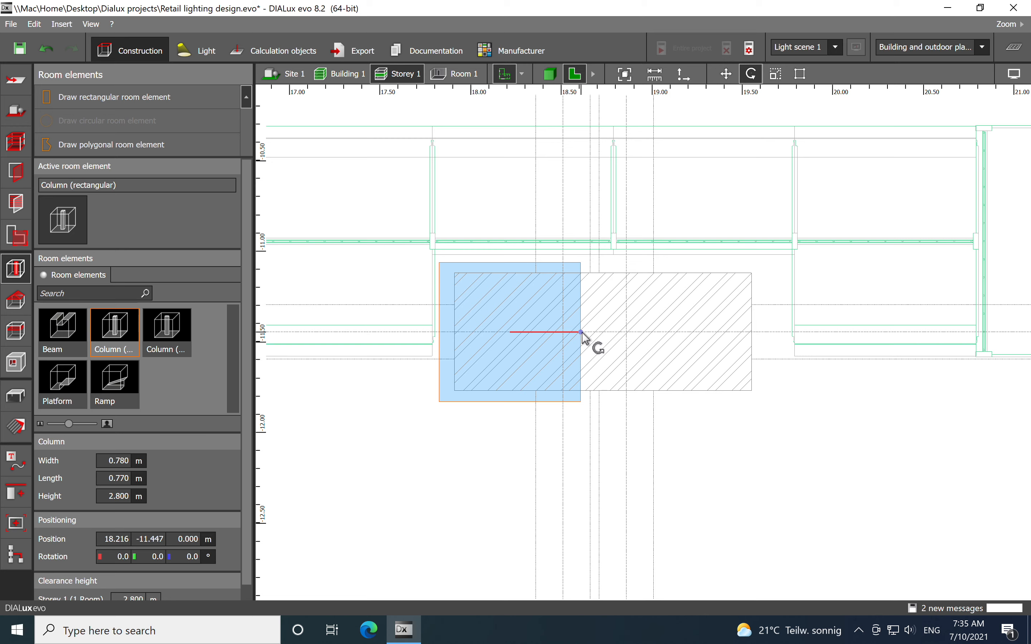
pyautogui.rightClick(529, 347)
pyautogui.click(550, 385)
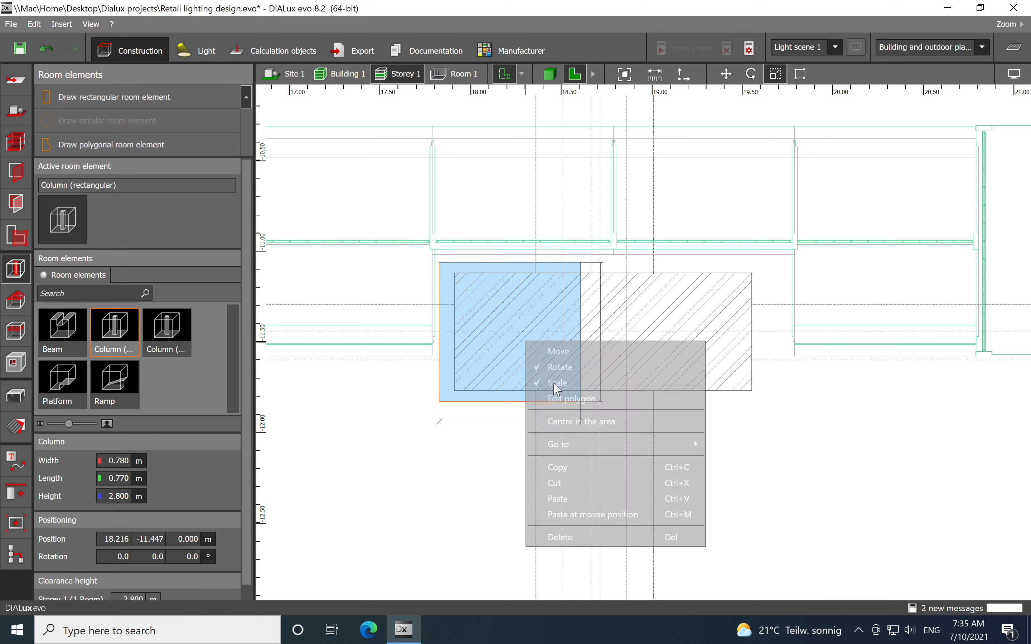
pyautogui.moveTo(620, 337); pyautogui.dragTo(751, 337)
pyautogui.moveTo(598, 261); pyautogui.dragTo(598, 271)
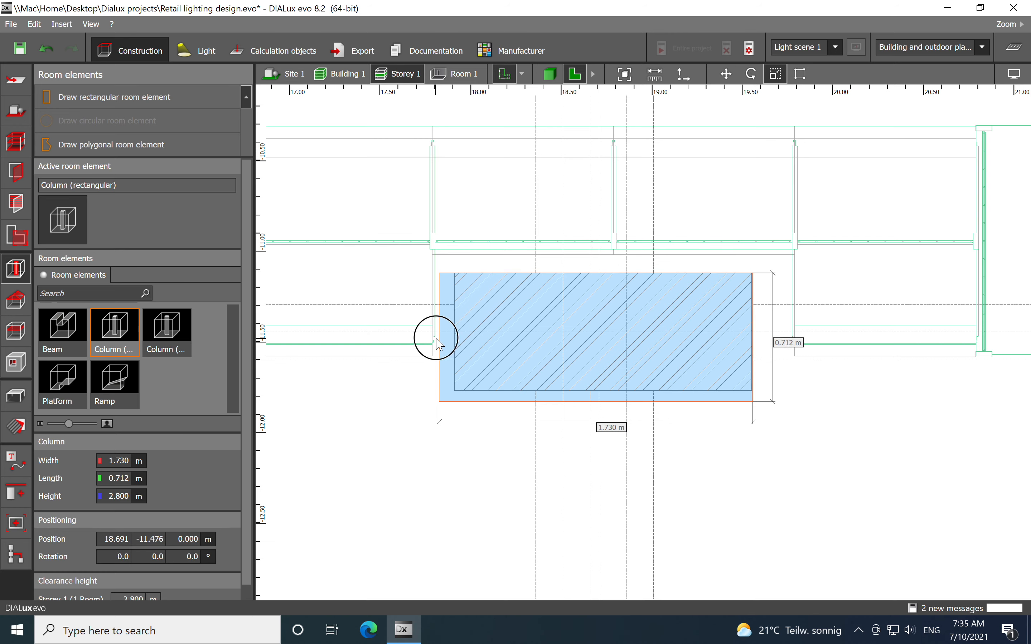
# Scale the wide column's left side in to the hatched rectangle's edge, making it about 1.646 m wide.
pyautogui.click(445, 344)
pyautogui.rightClick(454, 346)
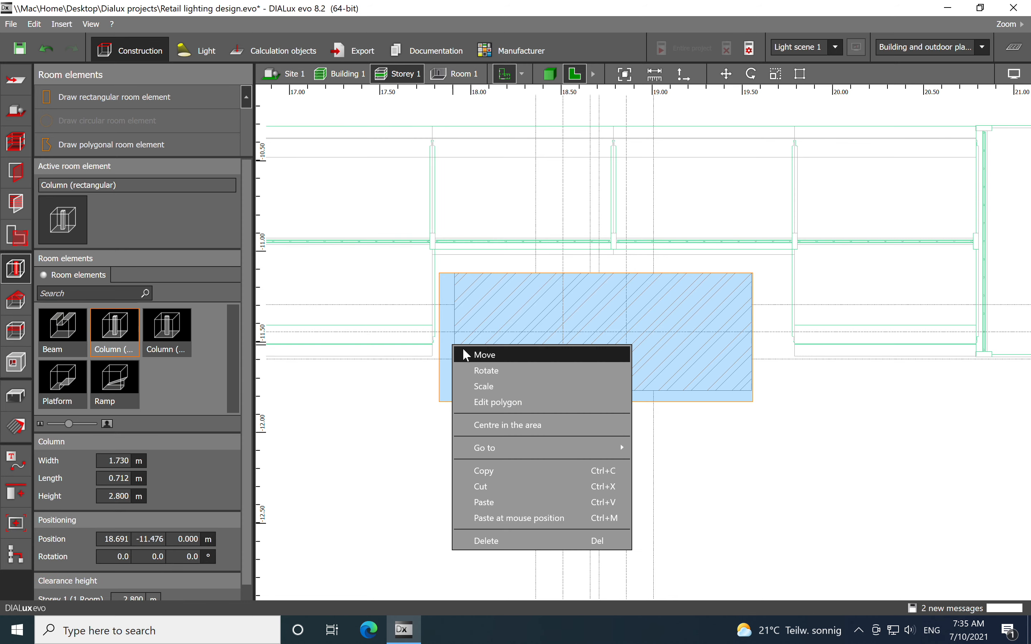
pyautogui.click(484, 375)
pyautogui.rightClick(489, 360)
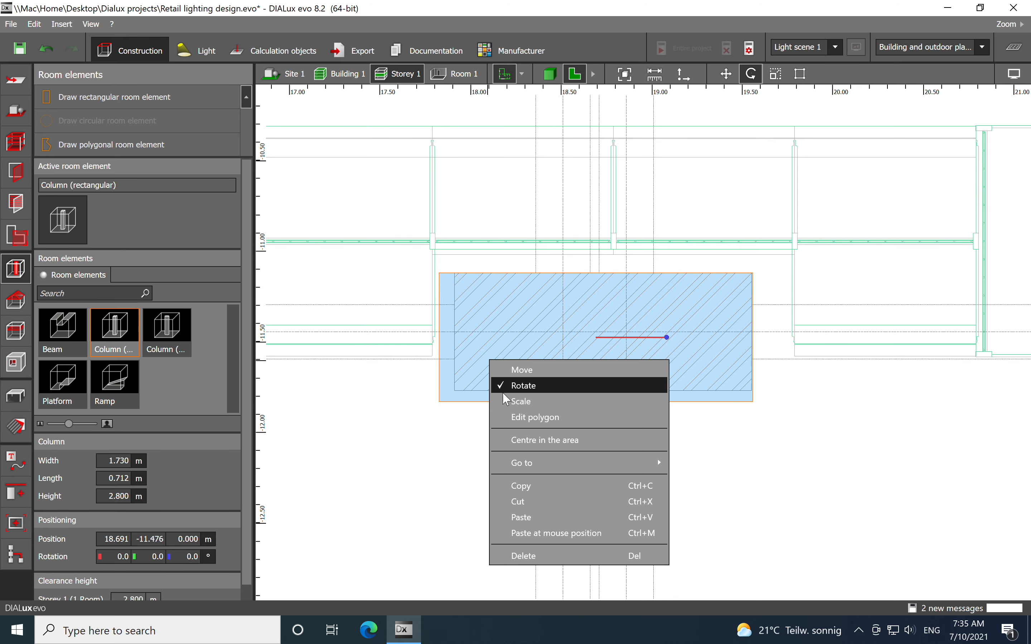
pyautogui.click(502, 400)
pyautogui.moveTo(424, 338); pyautogui.dragTo(455, 337)
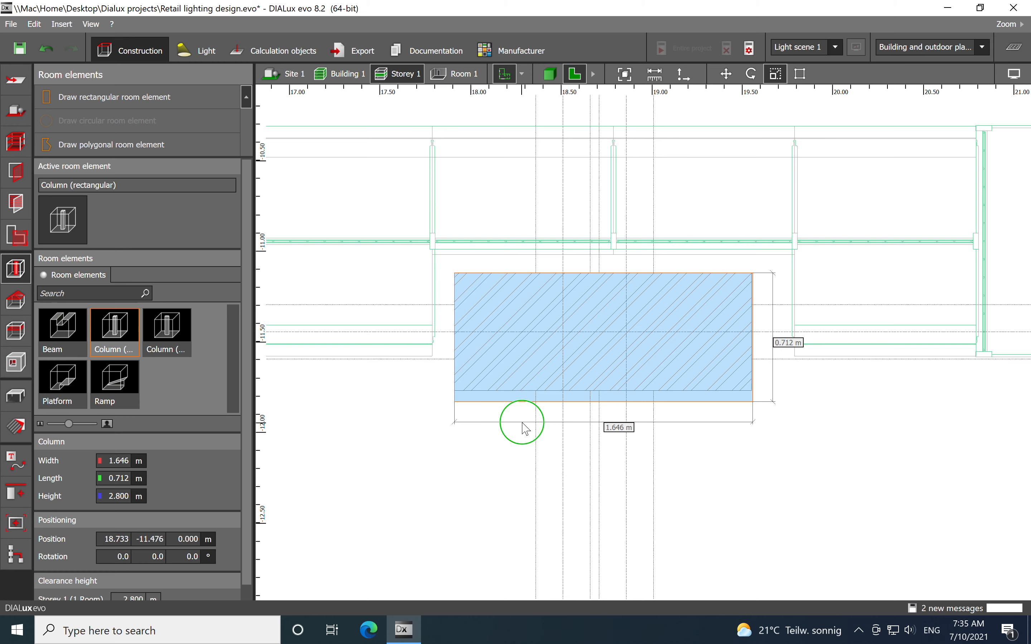
# Scale the wide column's lower side up to the hatched rectangle's edge, making it about 0.650 m long.
pyautogui.rightClick(520, 404)
pyautogui.click(497, 399)
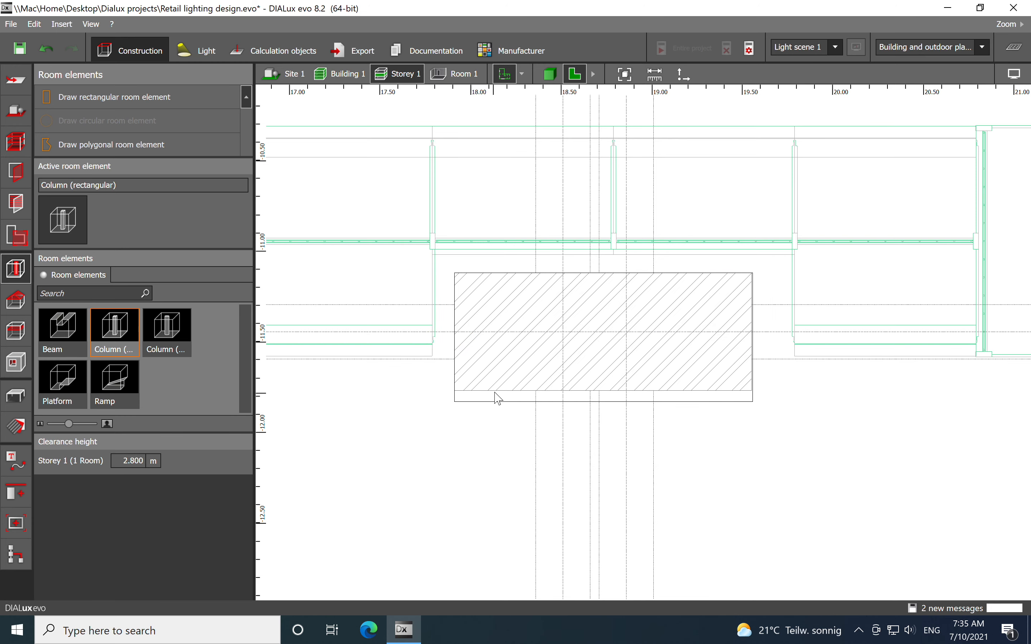
pyautogui.rightClick(521, 380)
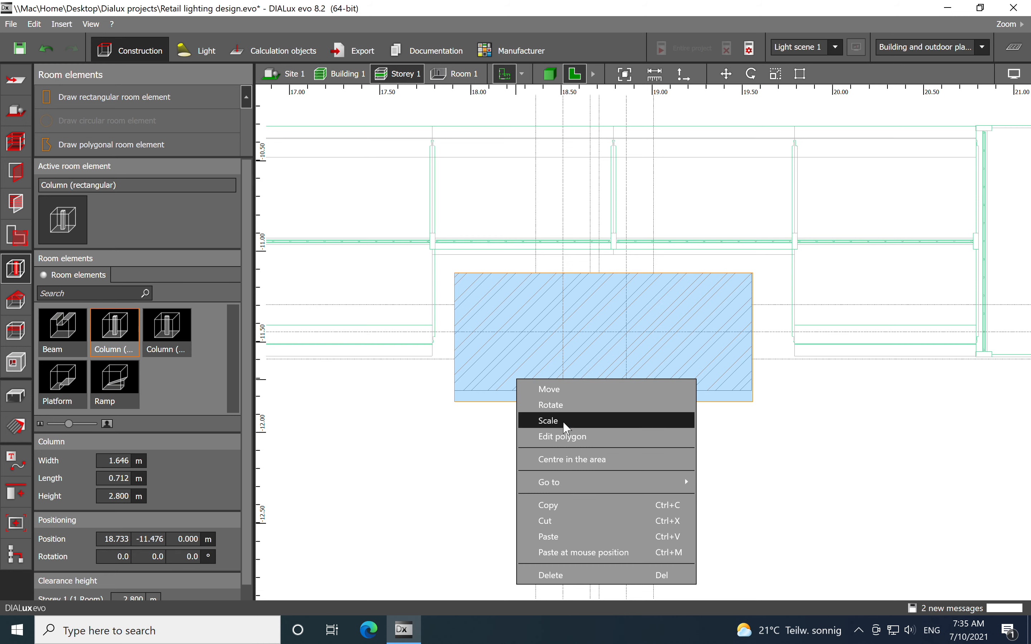
pyautogui.click(554, 420)
pyautogui.click(594, 411)
pyautogui.rightClick(524, 392)
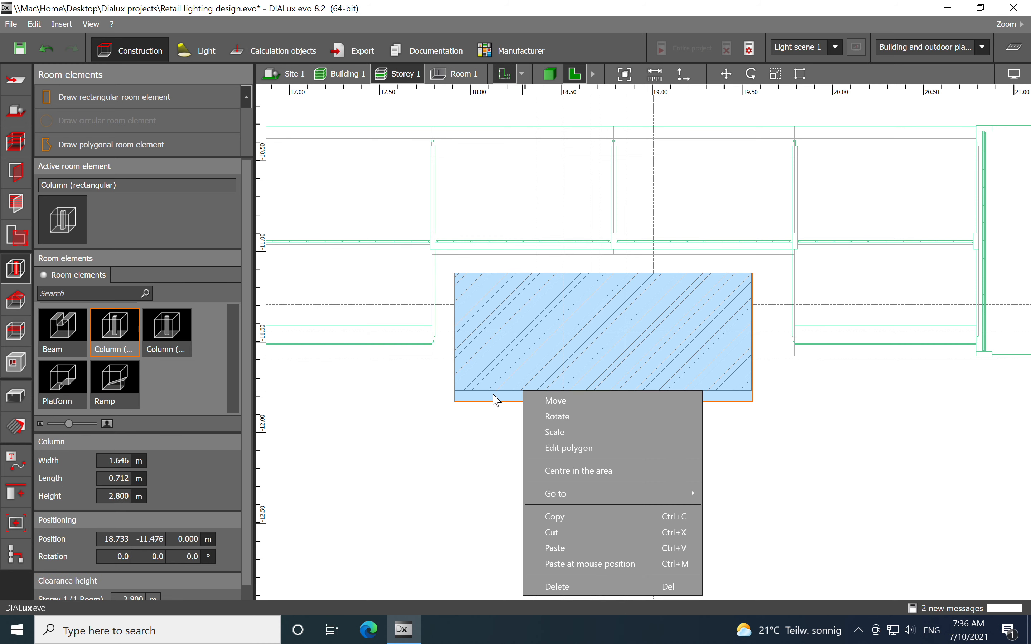
pyautogui.click(553, 432)
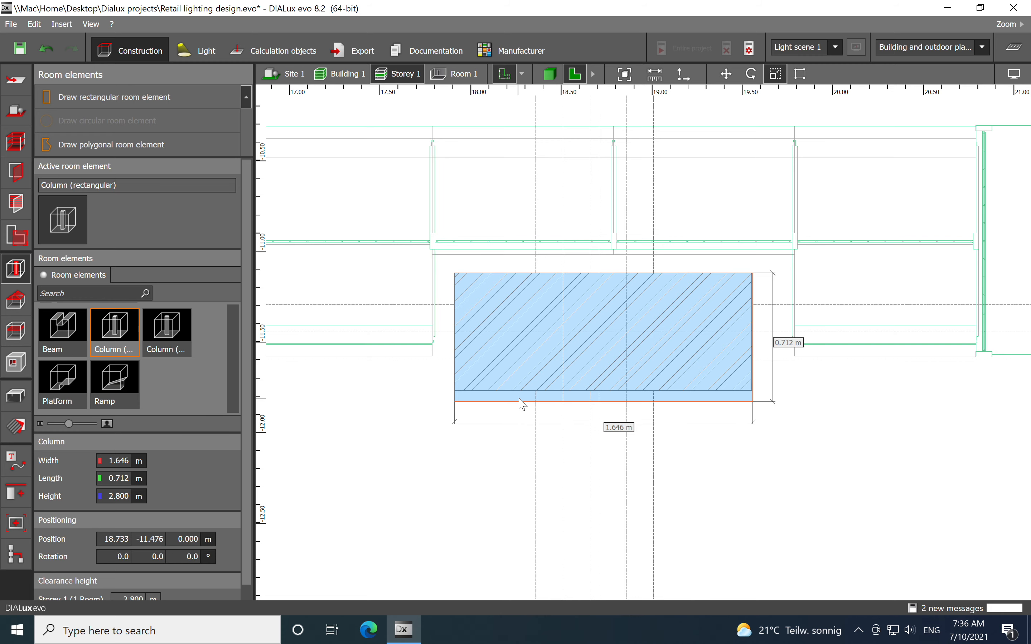
pyautogui.moveTo(519, 399); pyautogui.dragTo(519, 391)
pyautogui.click(450, 443)
# Copy the wide column on axis D and paste it onto the wide hatched rectangle on axis E.
pyautogui.scroll(-8, 428, 387)
pyautogui.scroll(-2, 484, 398)
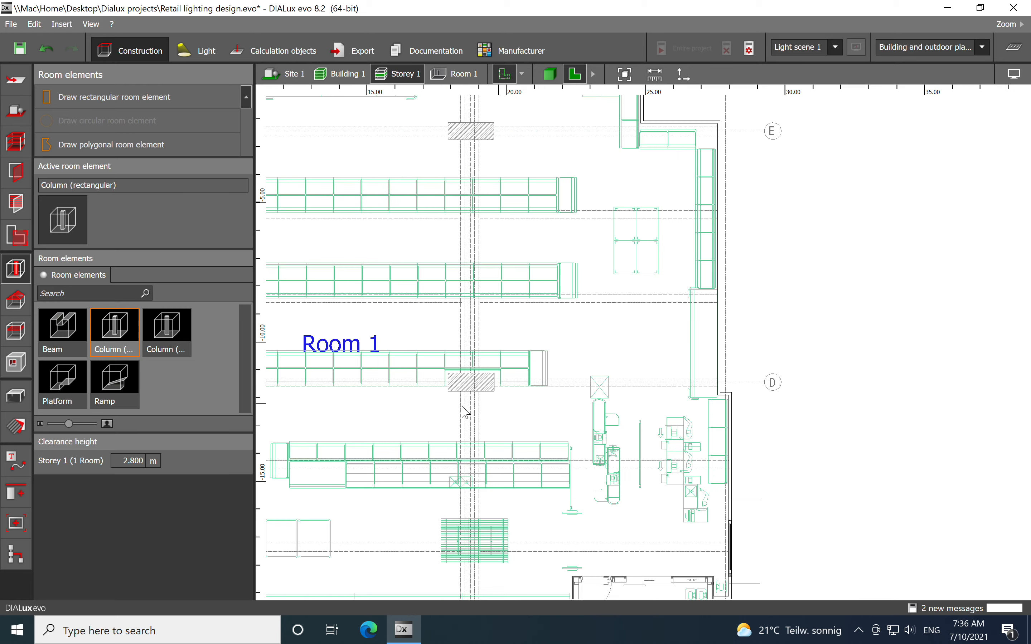
pyautogui.moveTo(471, 412); pyautogui.dragTo(616, 409, button='middle')
pyautogui.scroll(1, 617, 410)
pyautogui.click(626, 375)
pyautogui.rightClick(629, 381)
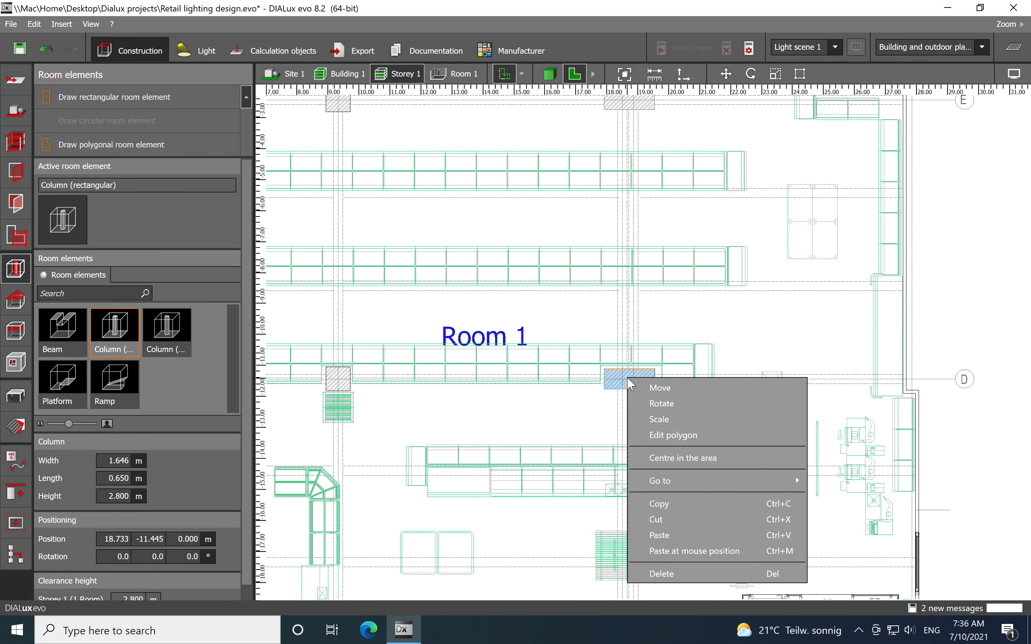
pyautogui.click(658, 501)
pyautogui.scroll(-1, 618, 396)
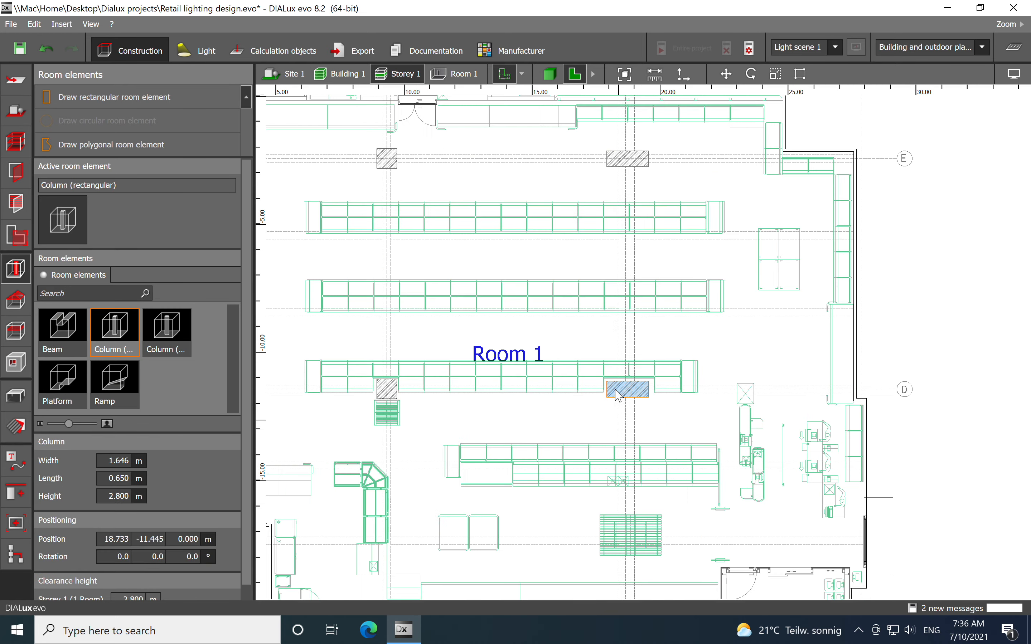
pyautogui.scroll(10, 617, 396)
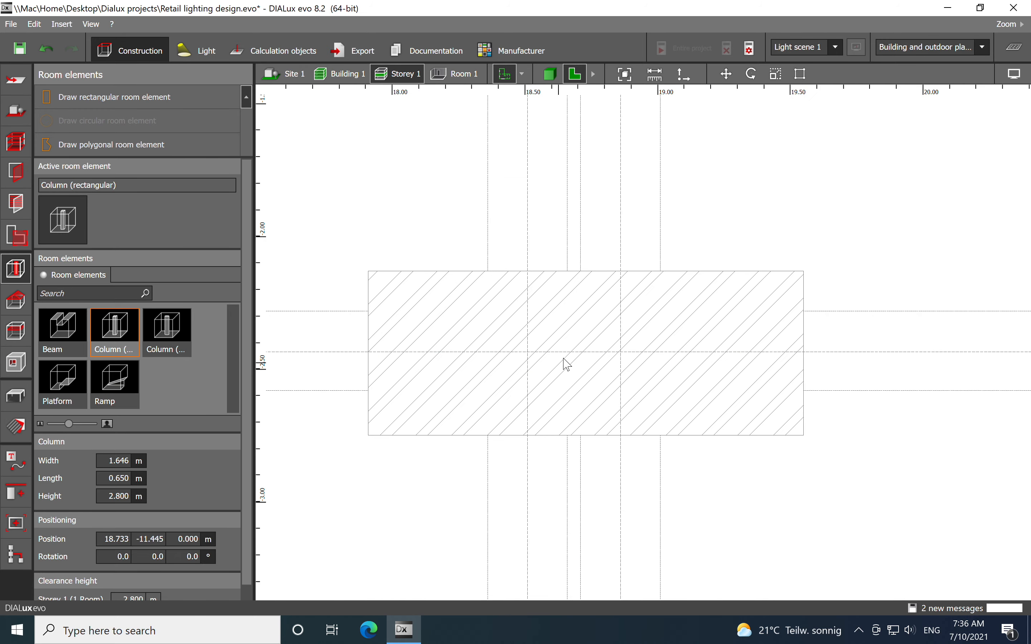
pyautogui.rightClick(576, 360)
pyautogui.click(603, 430)
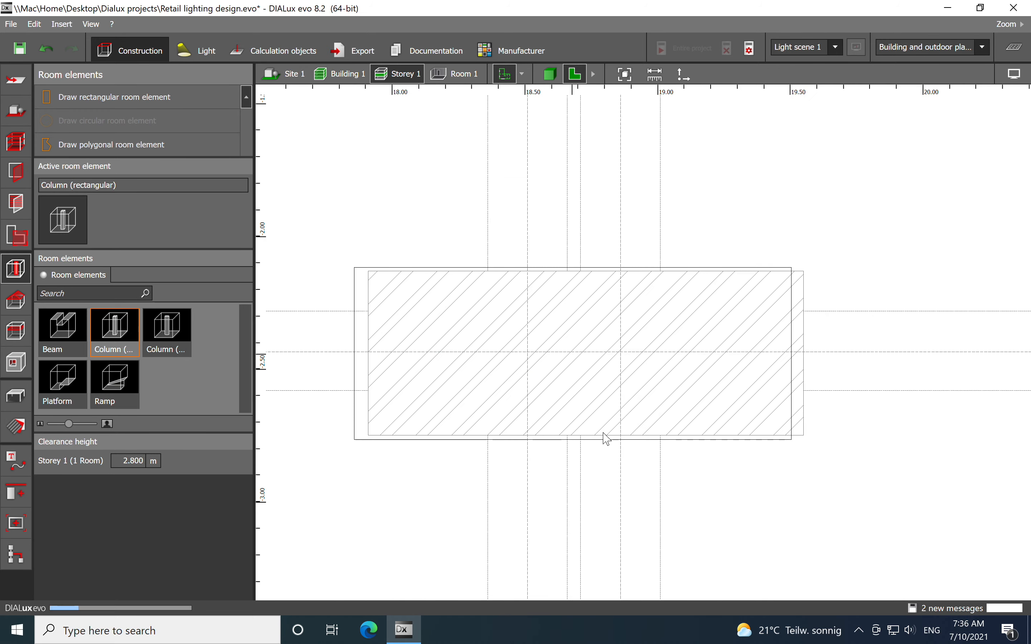
# Move the pasted wide column onto the wide hatched rectangle on axis E and deselect it.
pyautogui.moveTo(577, 348); pyautogui.dragTo(589, 352)
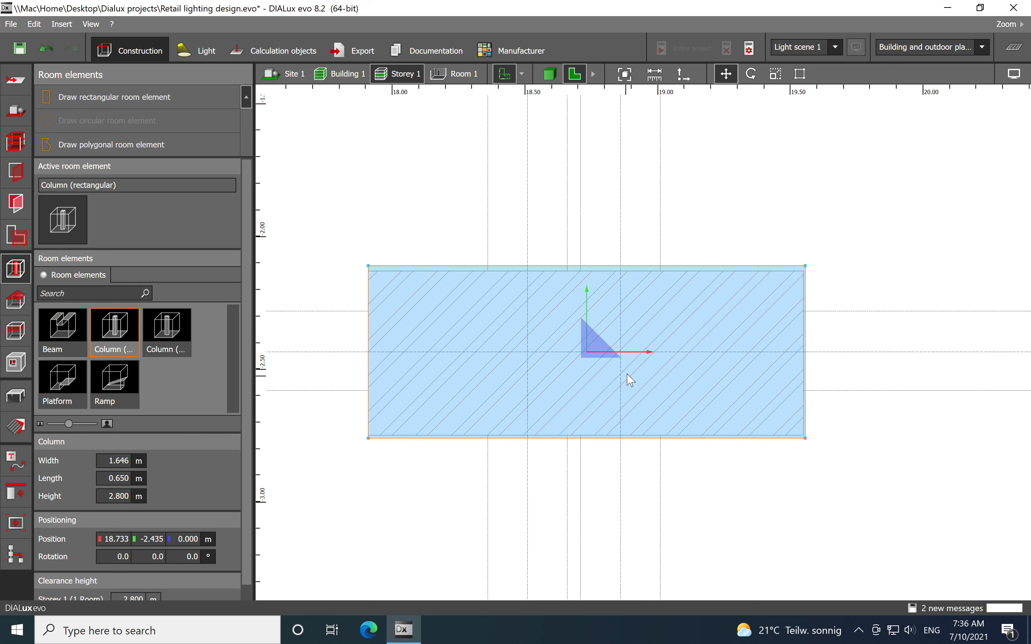
pyautogui.click(817, 193)
pyautogui.scroll(-10, 525, 230)
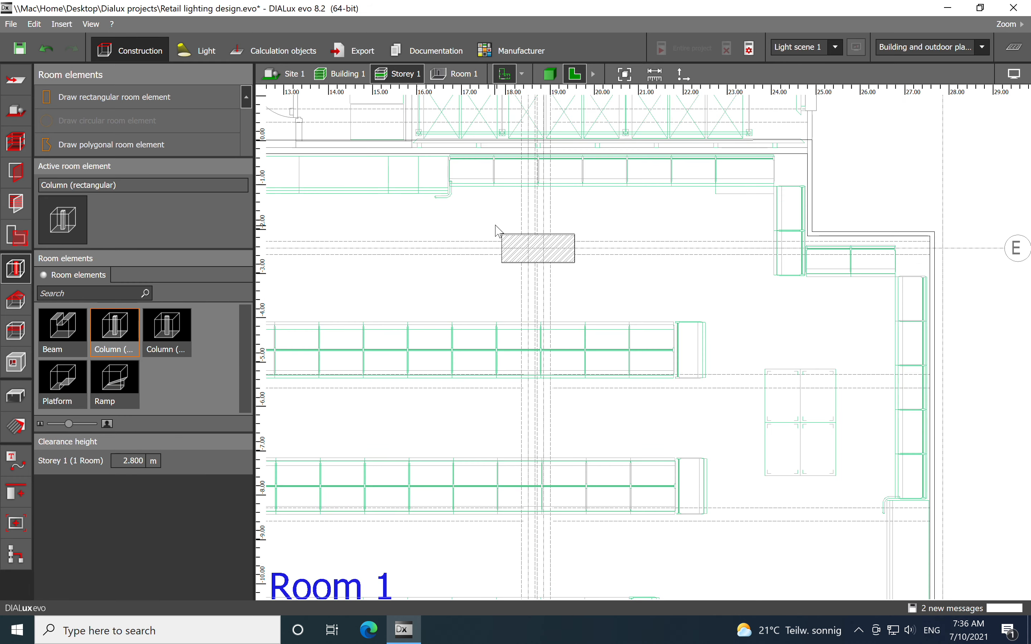
# Select the Room 1 space on the floor plan and open its name for editing.
pyautogui.scroll(-2, 482, 326)
pyautogui.moveTo(462, 392); pyautogui.dragTo(666, 342, button='middle')
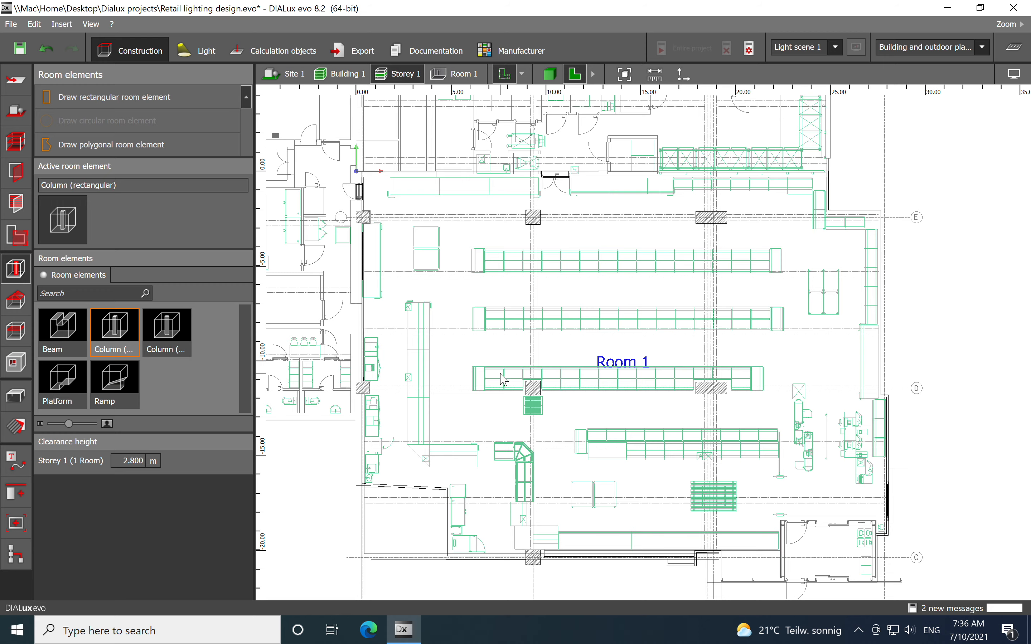
pyautogui.scroll(6, 355, 266)
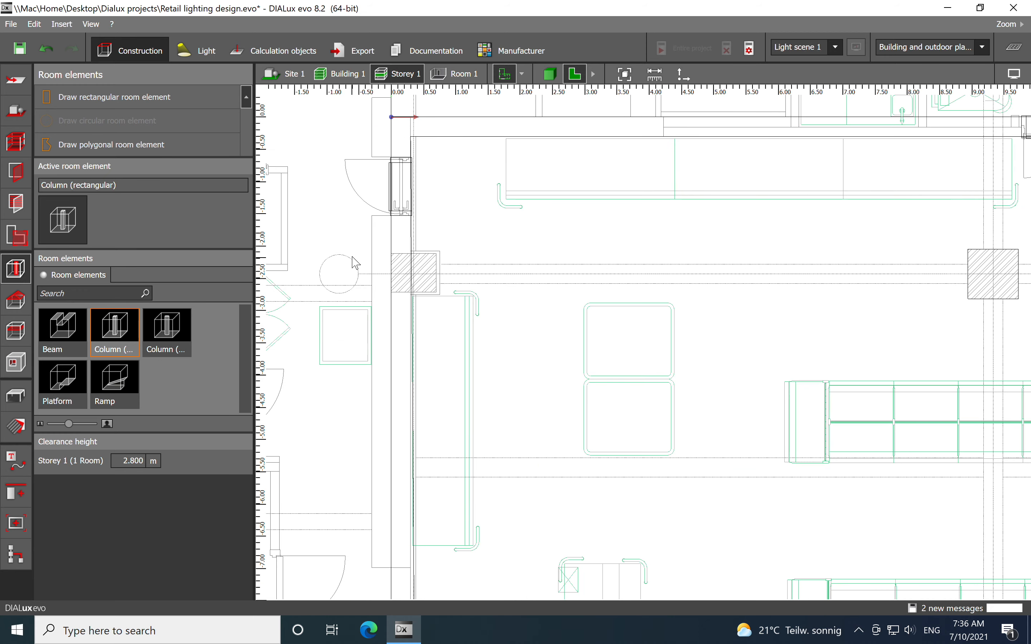
pyautogui.scroll(-4, 354, 263)
pyautogui.scroll(-1, 350, 261)
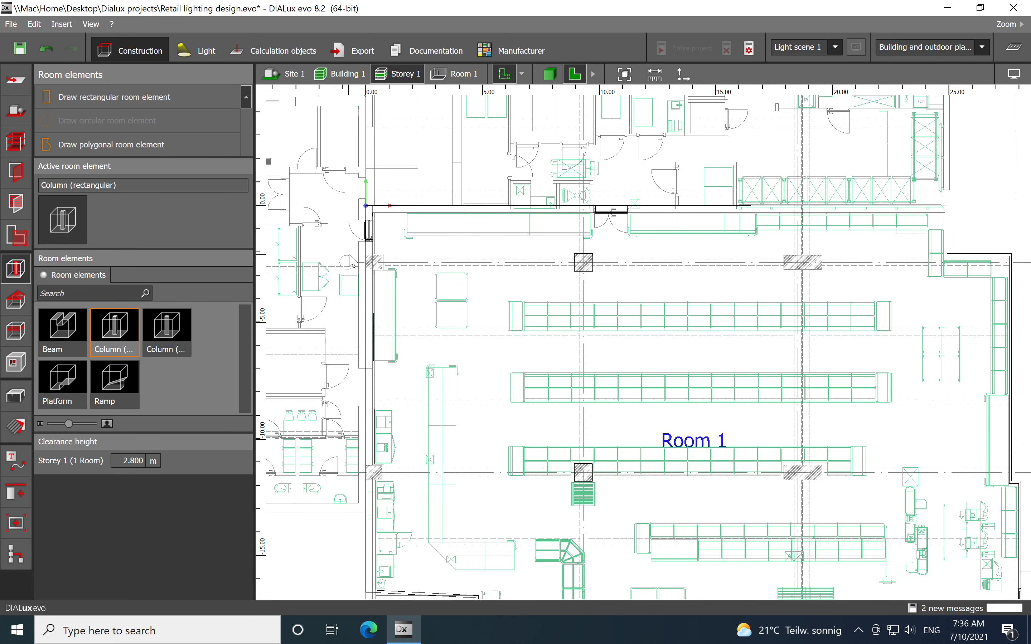
pyautogui.moveTo(589, 376); pyautogui.dragTo(545, 261, button='middle')
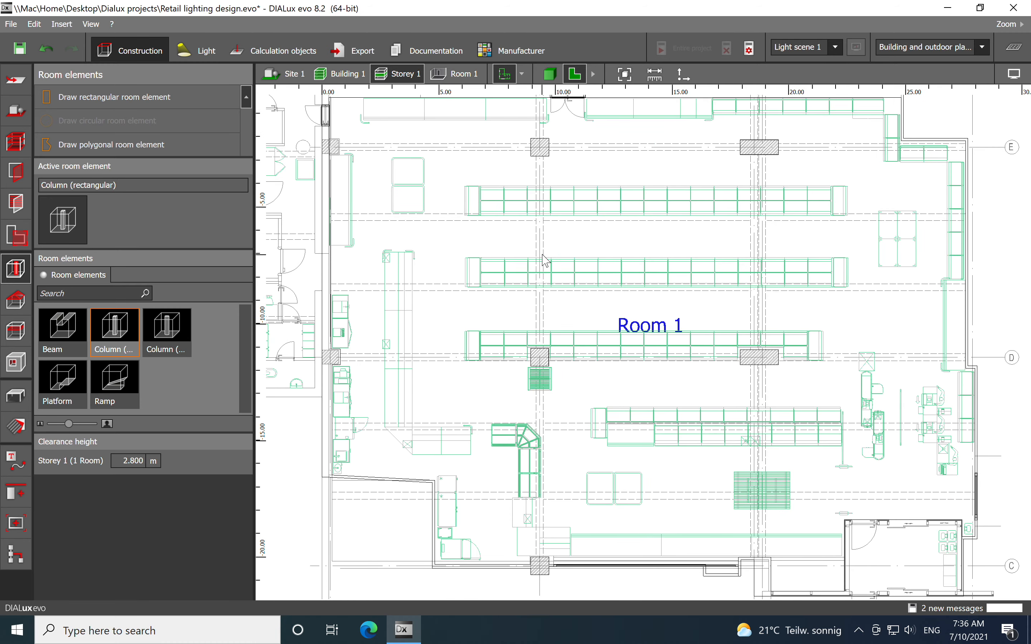
pyautogui.click(15, 241)
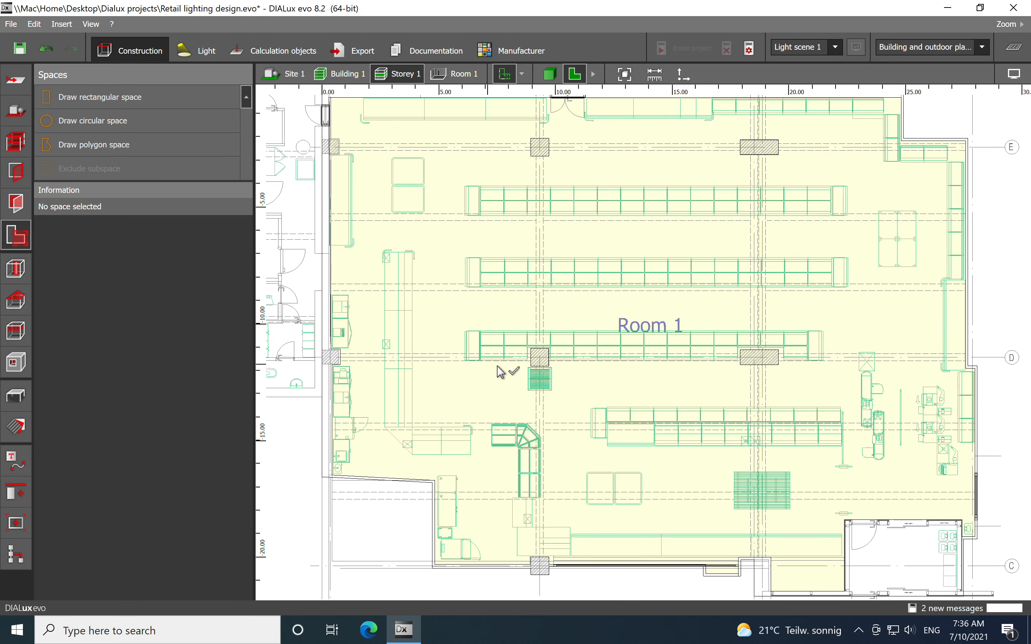
pyautogui.click(624, 316)
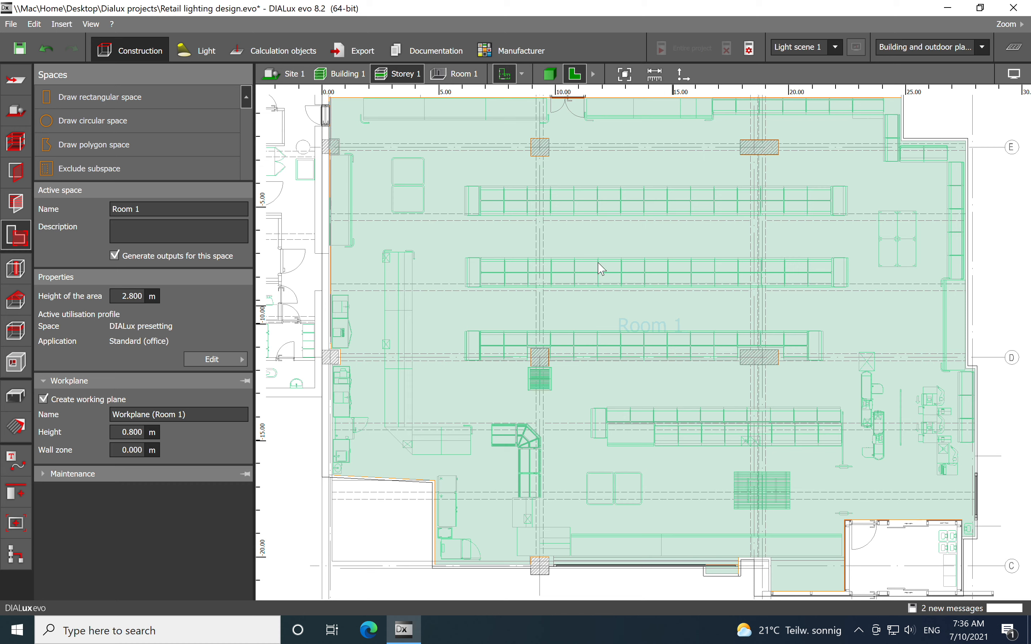
pyautogui.click(151, 208)
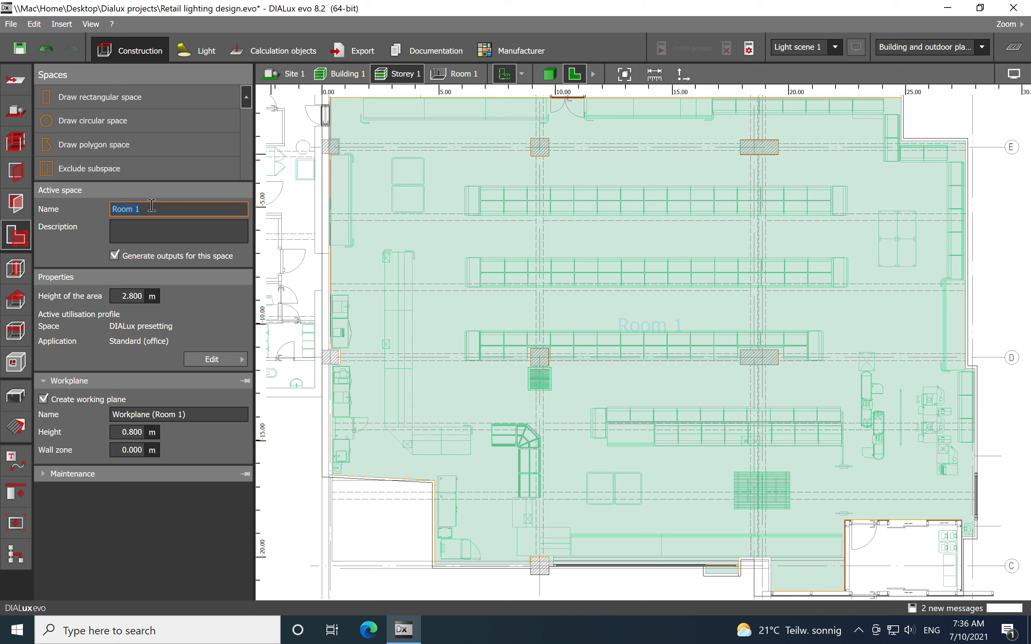
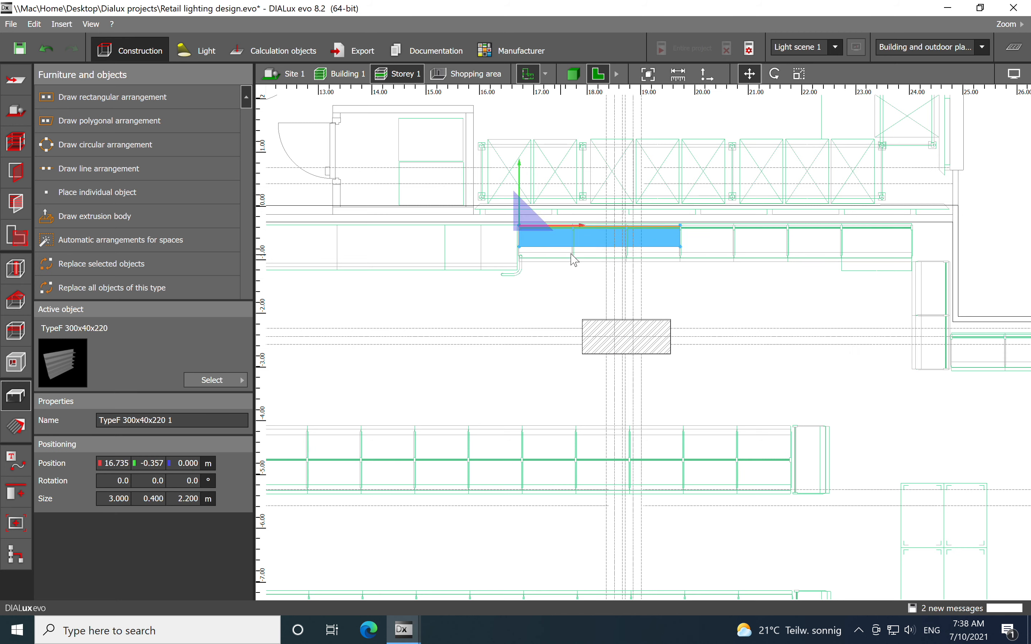
# Scale the TypeF 300x40x220 shelf along the store's back wall to its plan outline, about 7.306 m wide and 0.681 m deep.
pyautogui.rightClick(680, 241)
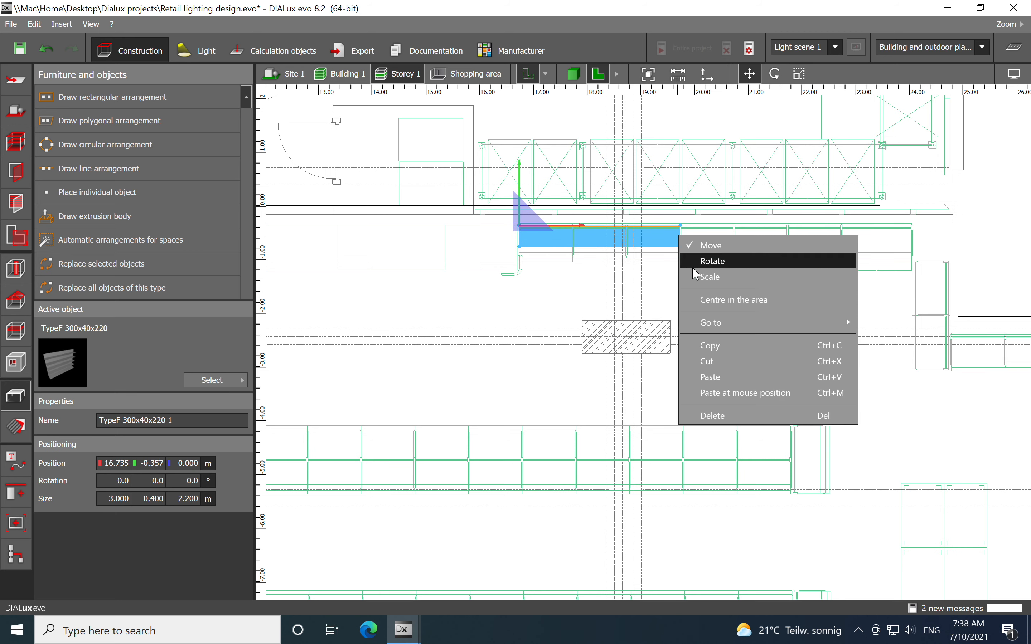
pyautogui.click(712, 276)
pyautogui.moveTo(681, 241); pyautogui.dragTo(913, 250)
pyautogui.rightClick(715, 244)
pyautogui.click(735, 285)
pyautogui.rightClick(699, 241)
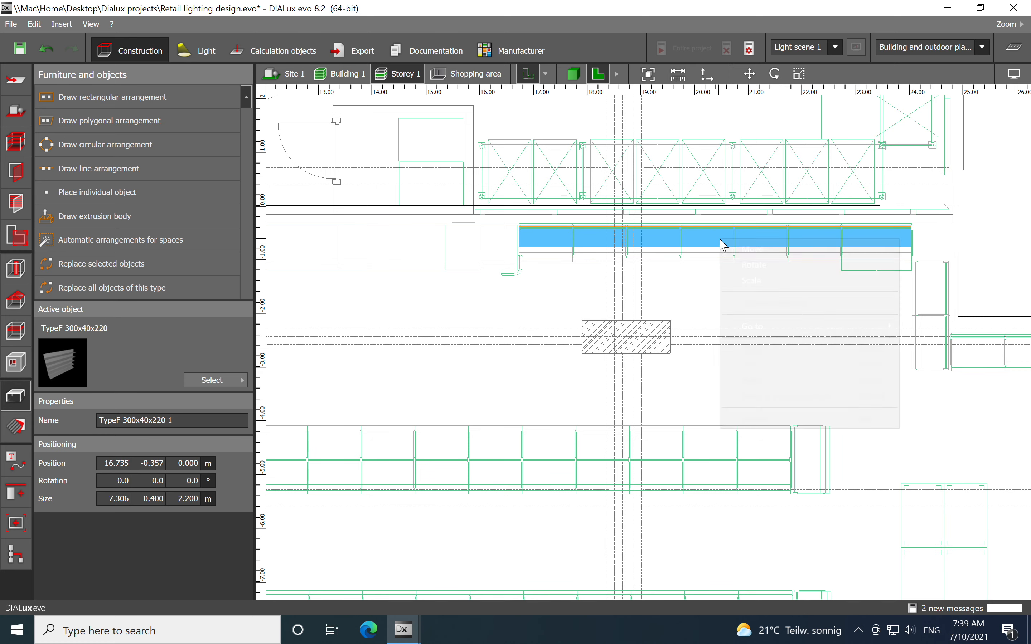
pyautogui.click(740, 282)
pyautogui.moveTo(724, 256); pyautogui.dragTo(723, 268)
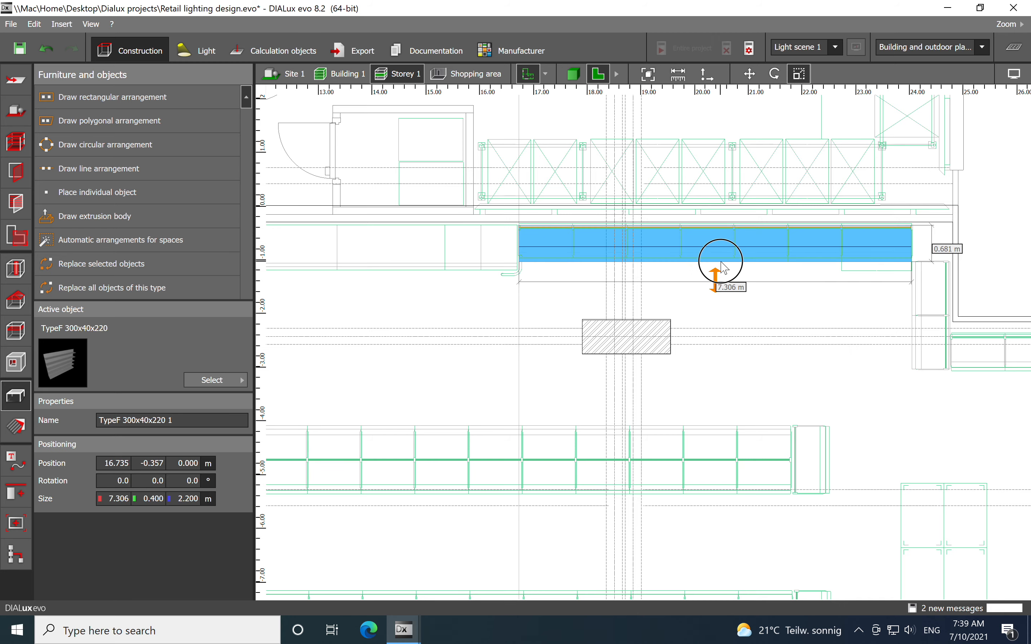
pyautogui.click(760, 305)
# Examine the scaled wall shelf and its fit against the back wall in the 3D view.
pyautogui.click(574, 75)
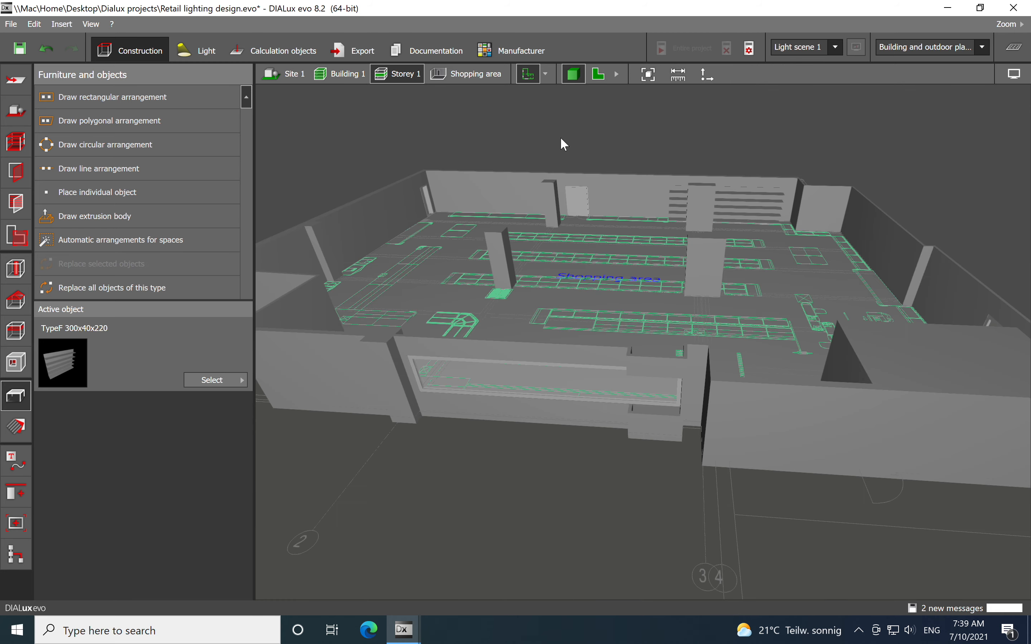
pyautogui.moveTo(746, 223); pyautogui.dragTo(670, 284, button='right')
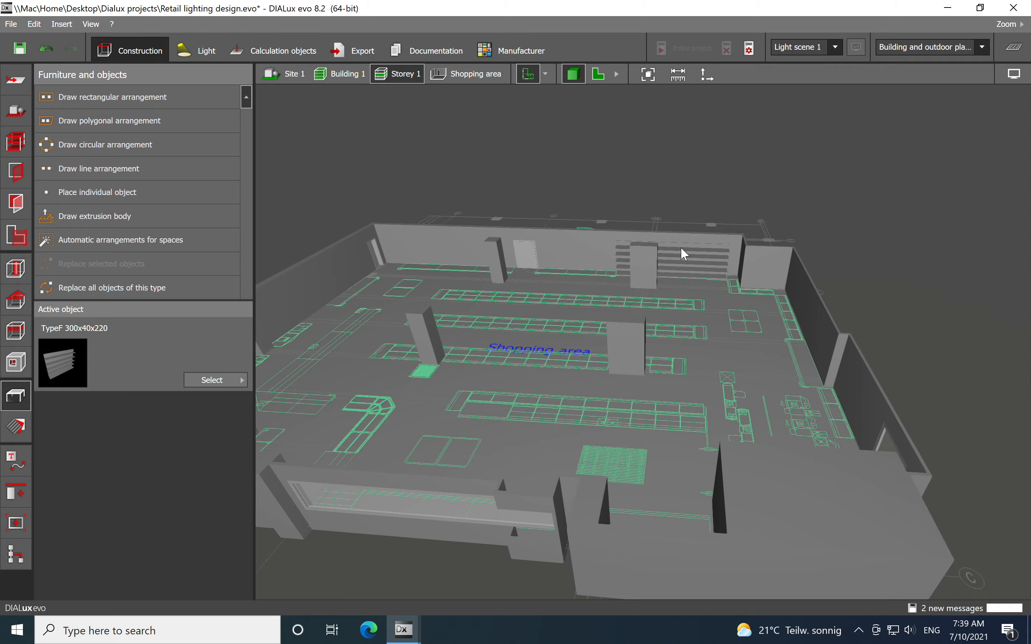
pyautogui.scroll(3, 681, 248)
pyautogui.moveTo(698, 331); pyautogui.dragTo(651, 356, button='right')
pyautogui.moveTo(749, 354); pyautogui.dragTo(669, 373, button='middle')
pyautogui.scroll(2, 734, 349)
pyautogui.moveTo(721, 382); pyautogui.dragTo(812, 410, button='right')
pyautogui.moveTo(653, 412); pyautogui.dragTo(707, 426, button='right')
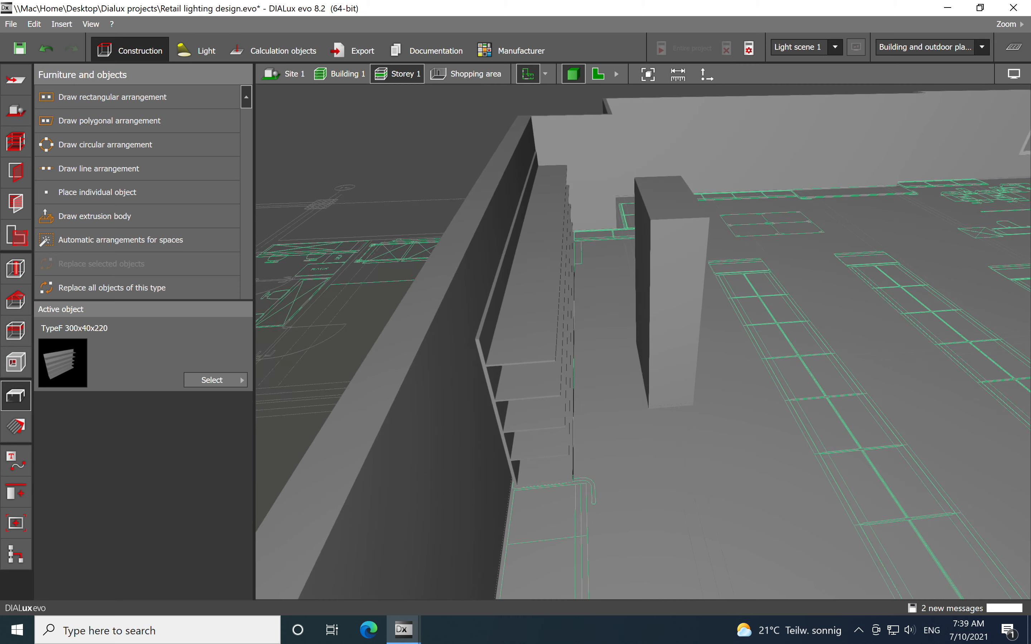
pyautogui.moveTo(672, 472); pyautogui.dragTo(637, 348, button='right')
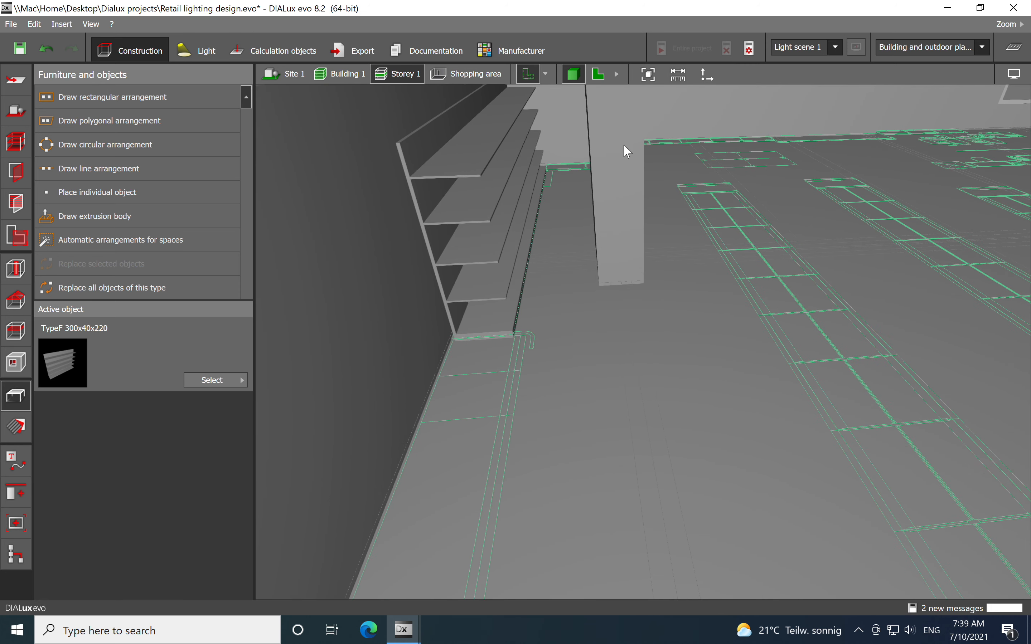
pyautogui.moveTo(684, 409); pyautogui.dragTo(710, 251, button='right')
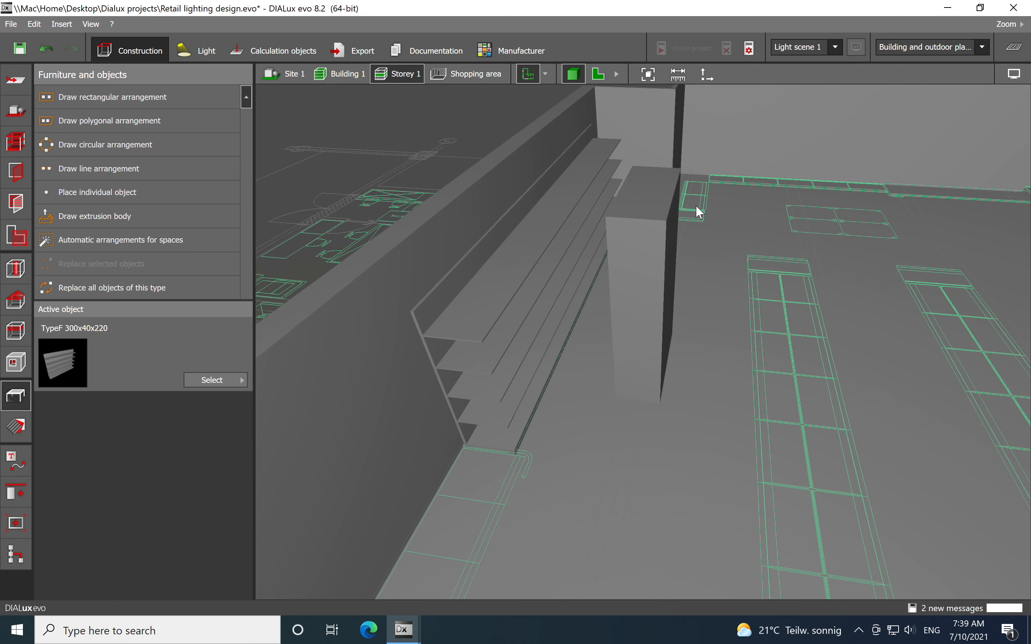
# In the plan view, place a second TypeF 300x40x220 shelf near the wall recess by axis E and rotate it to -90°.
pyautogui.click(599, 73)
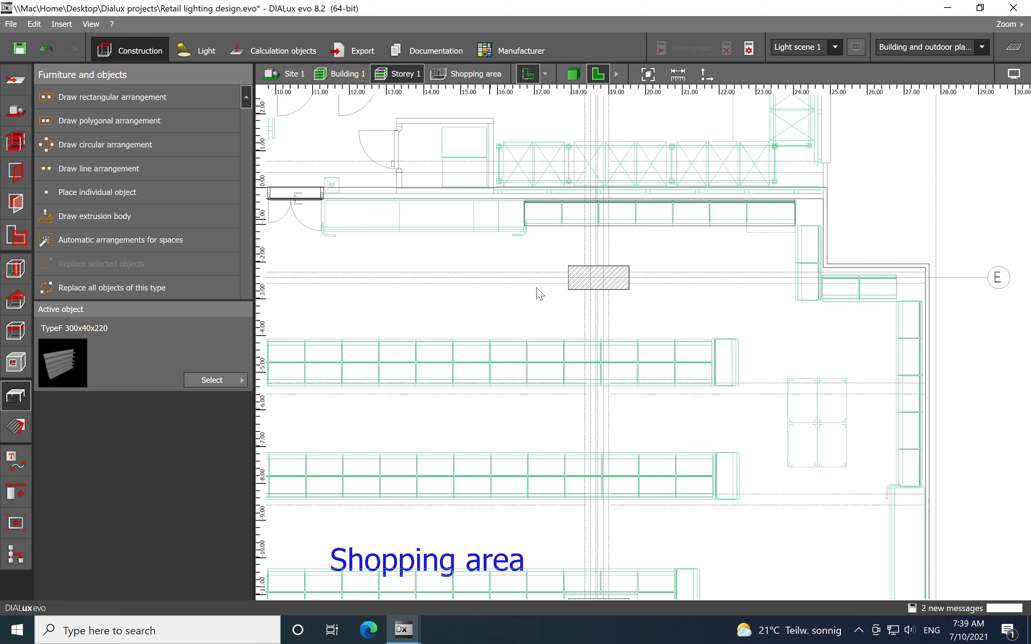
pyautogui.moveTo(65, 367); pyautogui.dragTo(811, 267)
pyautogui.moveTo(741, 289); pyautogui.dragTo(582, 291, button='middle')
pyautogui.scroll(3, 662, 251)
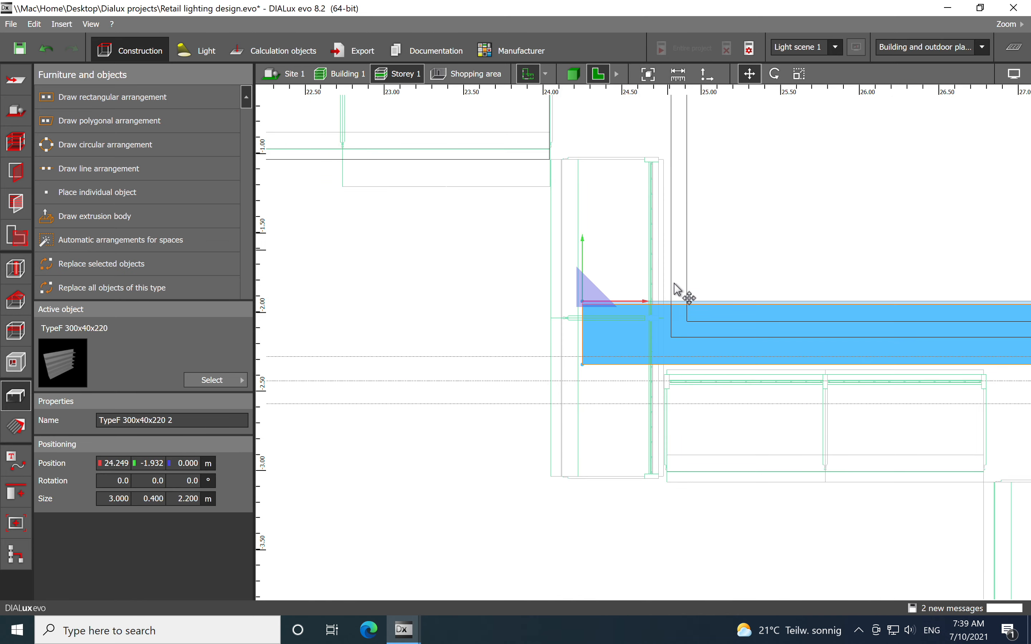
pyautogui.rightClick(593, 317)
pyautogui.click(627, 333)
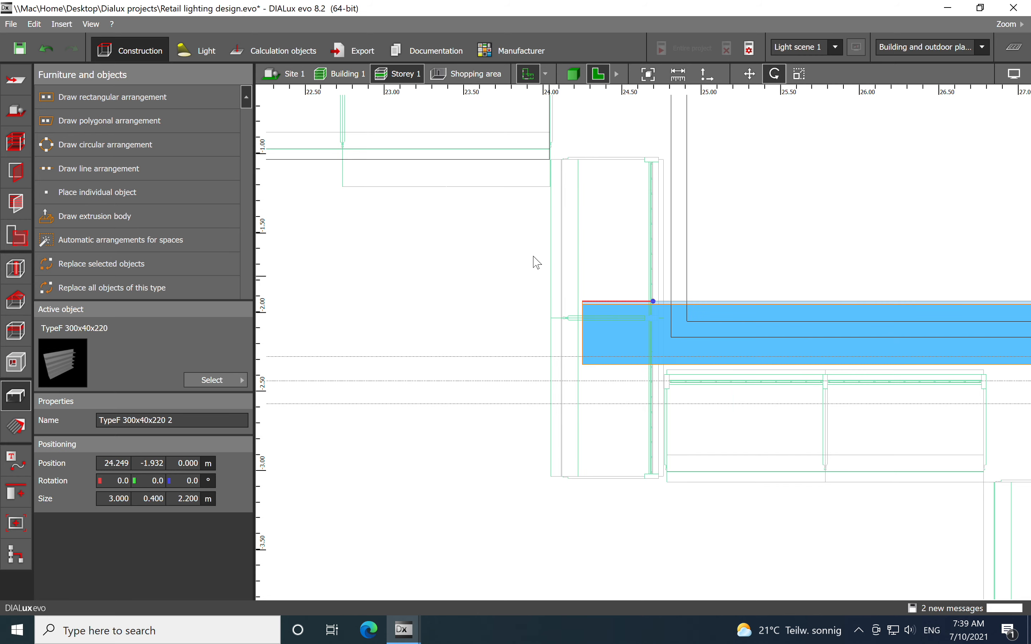
pyautogui.scroll(-3, 536, 264)
pyautogui.moveTo(627, 280); pyautogui.dragTo(563, 356)
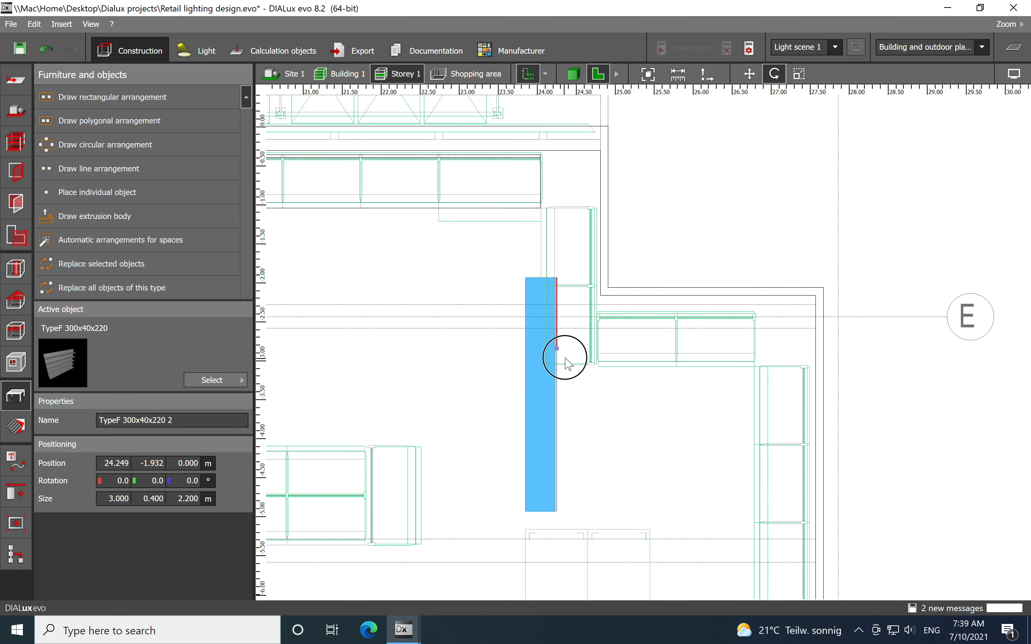
# Move the rotated second shelf to the upper wall-side corner of the vertical shelf outline beside the recess.
pyautogui.rightClick(549, 284)
pyautogui.click(553, 295)
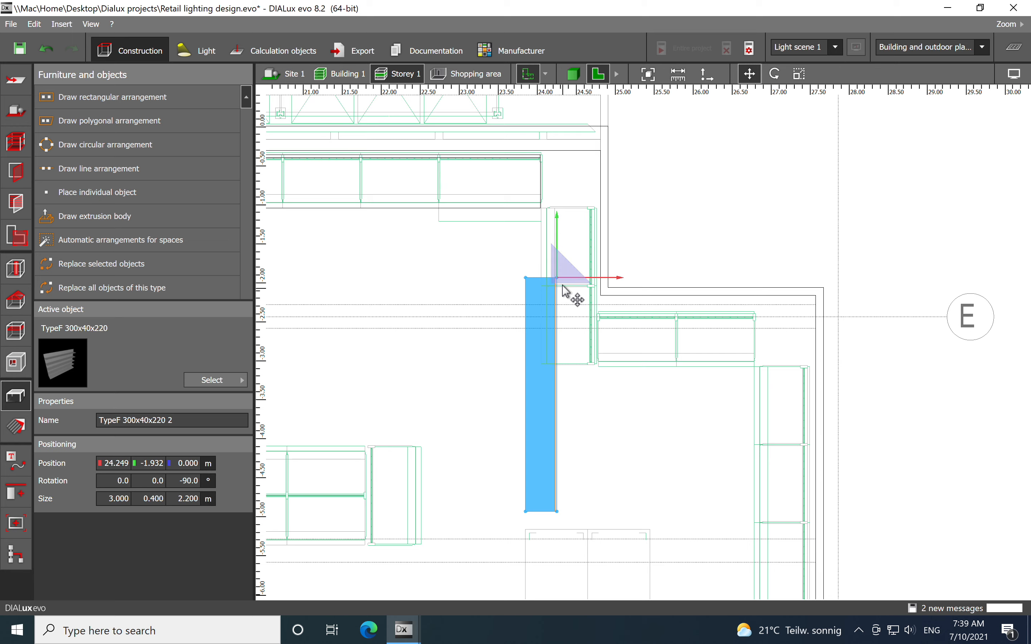
pyautogui.moveTo(557, 278); pyautogui.dragTo(593, 208)
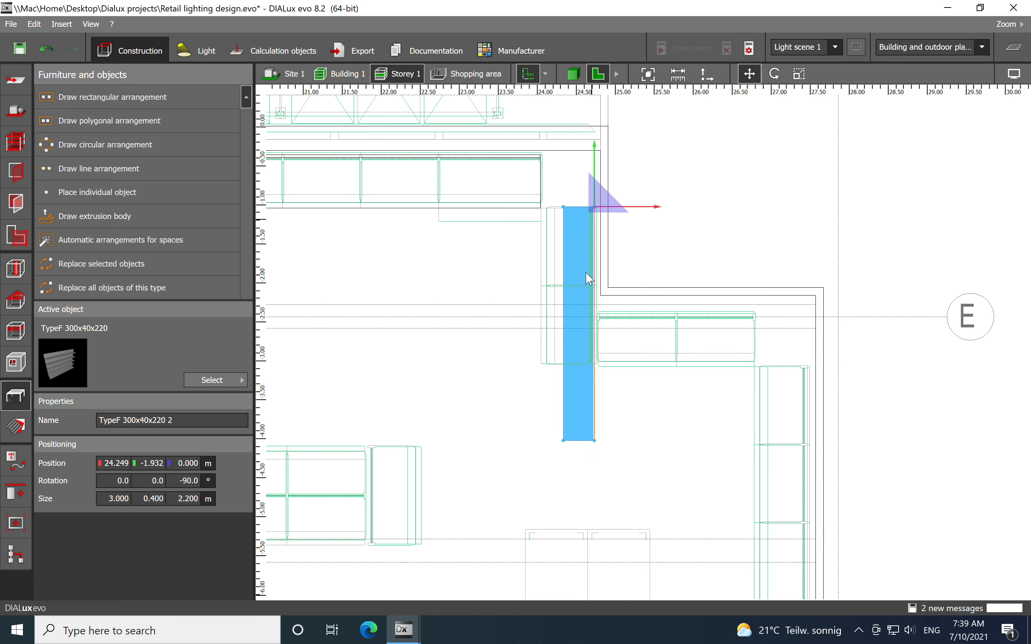
# Scale the second shelf to its plan outline, shortening it to about 2.030 m and extending its depth away from the wall.
pyautogui.rightClick(578, 410)
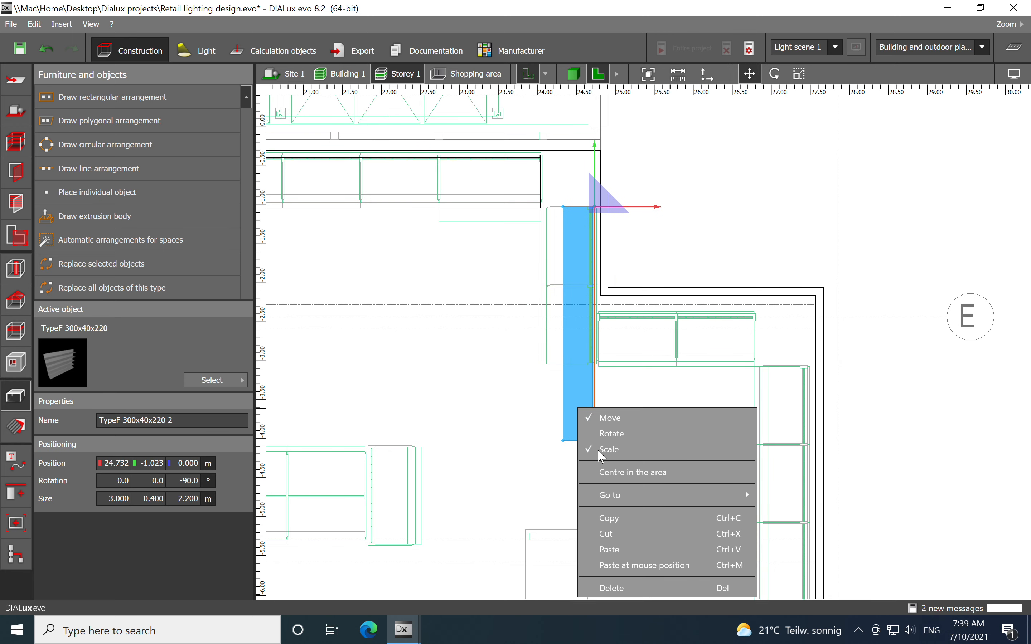
pyautogui.click(580, 448)
pyautogui.moveTo(580, 441); pyautogui.dragTo(585, 374)
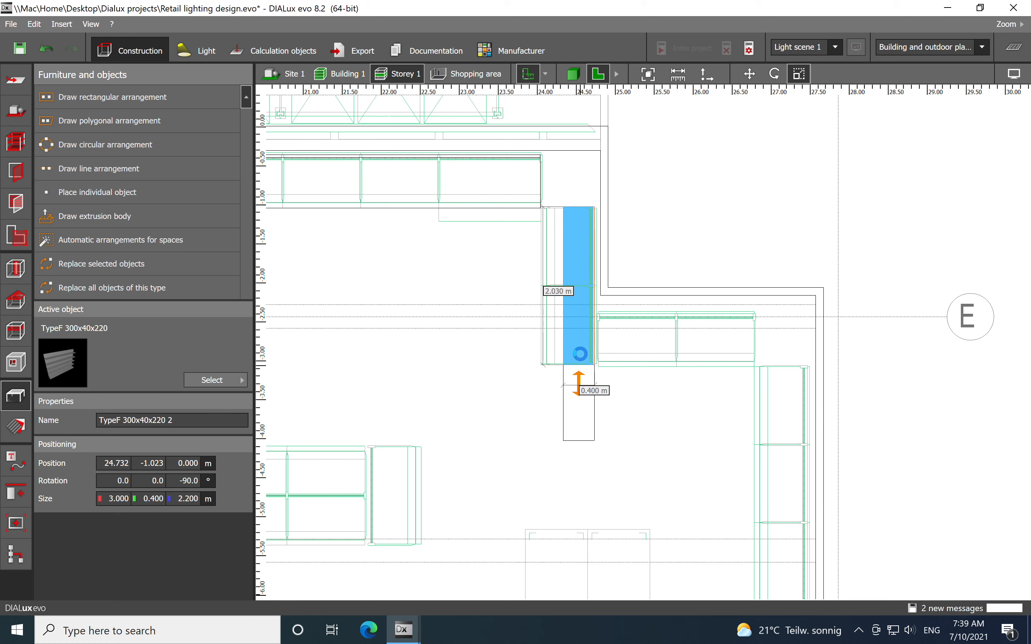
pyautogui.moveTo(562, 284); pyautogui.dragTo(543, 281)
pyautogui.click(505, 395)
# Place a third TypeF 300x40x220 shelf at the wall-side corner of the horizontal outline next to the second shelf.
pyautogui.moveTo(571, 437); pyautogui.dragTo(504, 354, button='middle')
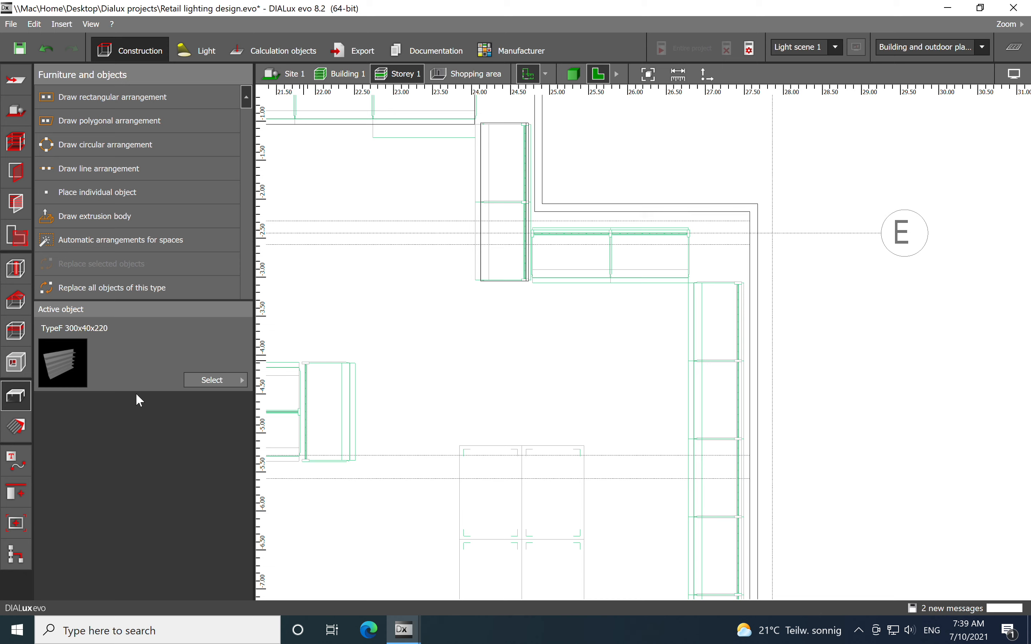
pyautogui.moveTo(76, 362); pyautogui.dragTo(513, 217)
pyautogui.scroll(2, 571, 266)
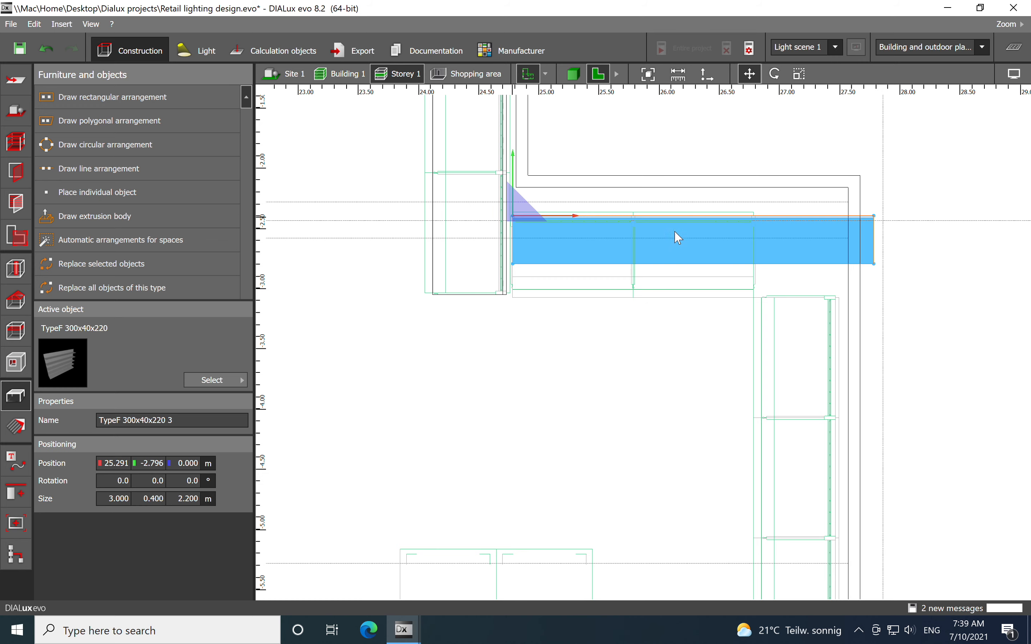
# Scale the third shelf to its plan outline, about 2.000 m wide and 0.611 m deep.
pyautogui.rightClick(761, 245)
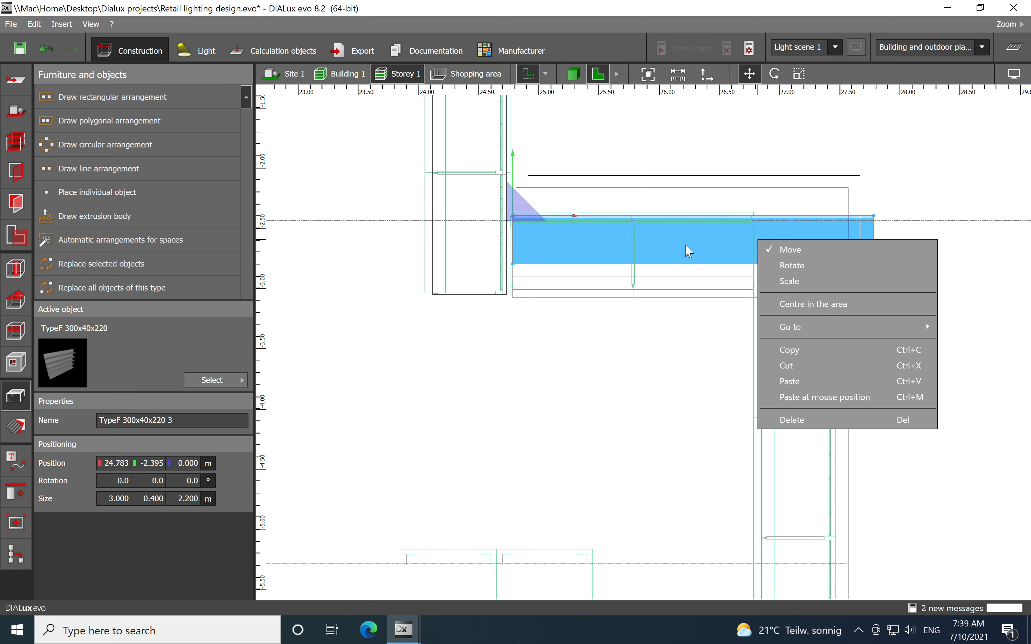
pyautogui.click(790, 281)
pyautogui.moveTo(878, 247); pyautogui.dragTo(757, 247)
pyautogui.moveTo(632, 267); pyautogui.dragTo(629, 297)
# Place a fourth TypeF 300x40x220 shelf near the long vertical outline below axis E and rotate it to -90°.
pyautogui.scroll(-3, 524, 327)
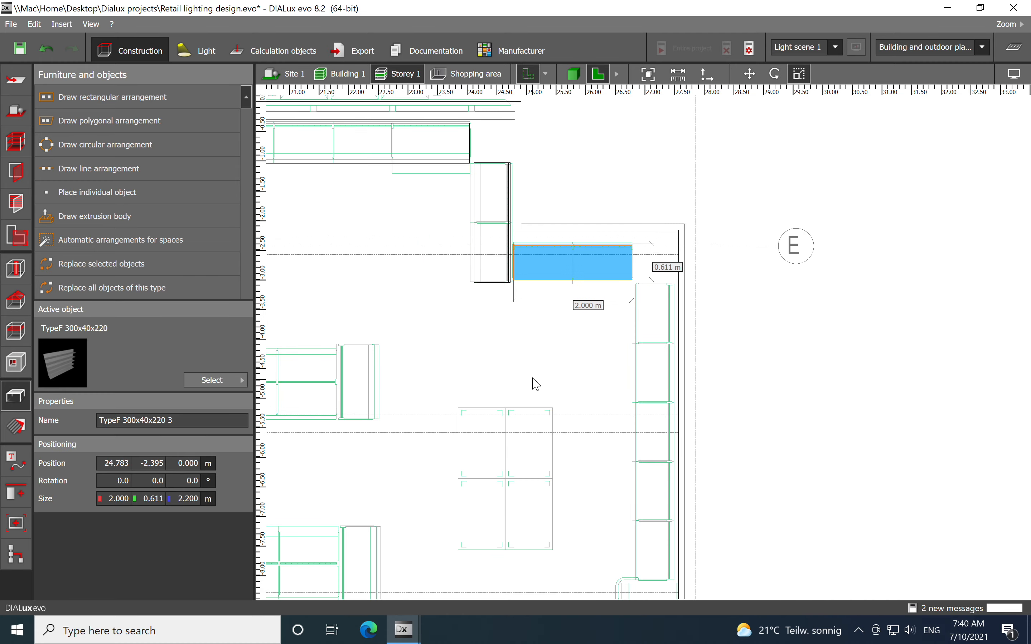
pyautogui.moveTo(536, 385); pyautogui.dragTo(584, 315)
pyautogui.moveTo(65, 357); pyautogui.dragTo(680, 260)
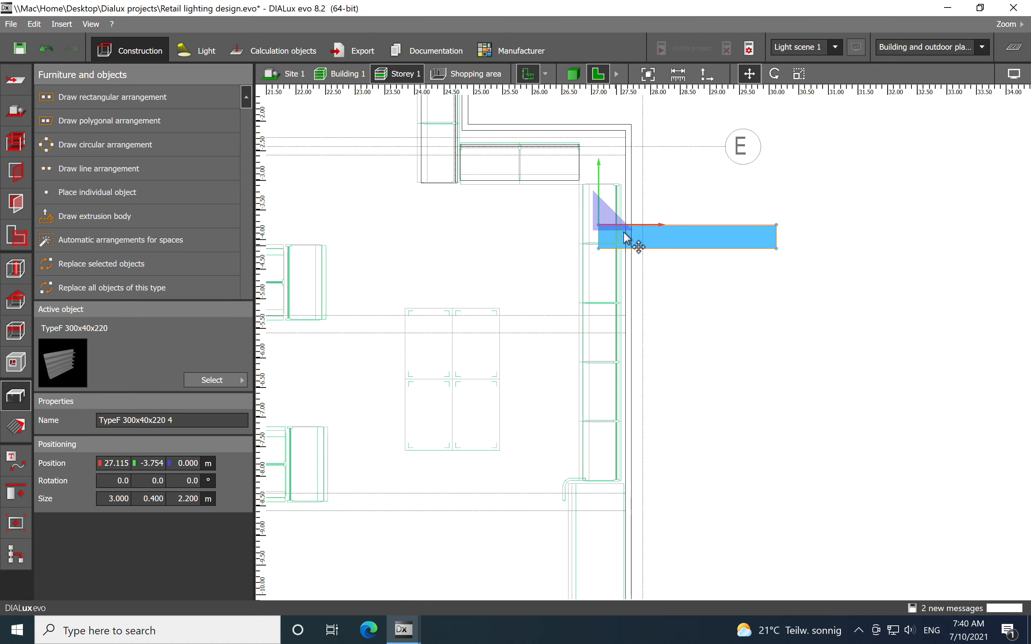
pyautogui.scroll(3, 618, 231)
pyautogui.rightClick(582, 224)
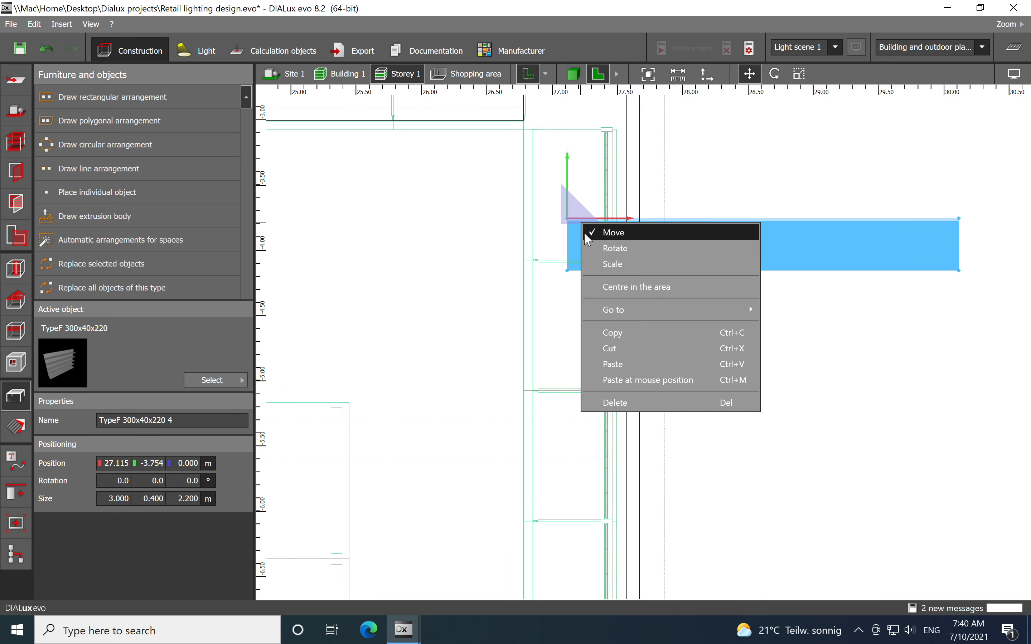
pyautogui.click(615, 248)
pyautogui.moveTo(651, 231); pyautogui.dragTo(585, 313)
# Move the rotated fourth shelf to the upper wall-side corner of the long vertical outline below axis E.
pyautogui.rightClick(552, 241)
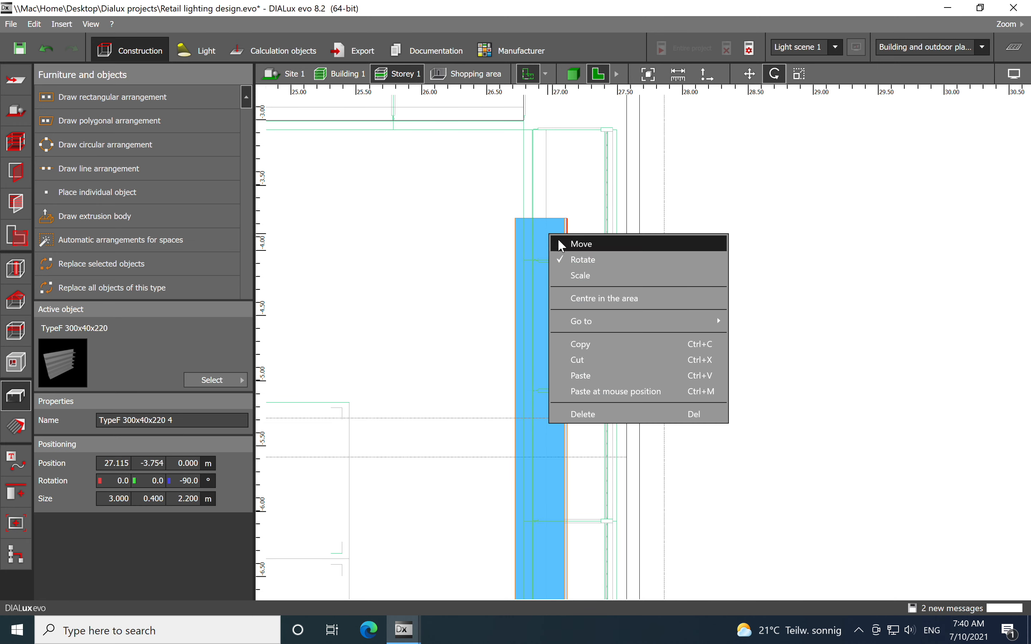
pyautogui.click(559, 239)
pyautogui.moveTo(568, 222); pyautogui.dragTo(617, 136)
pyautogui.scroll(-3, 475, 166)
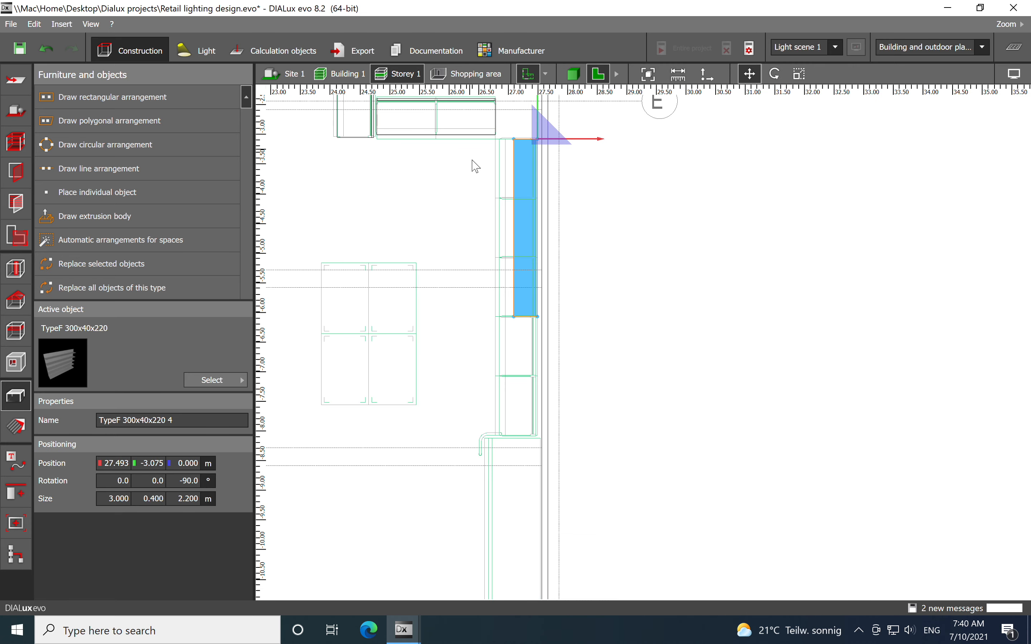
pyautogui.scroll(2, 513, 308)
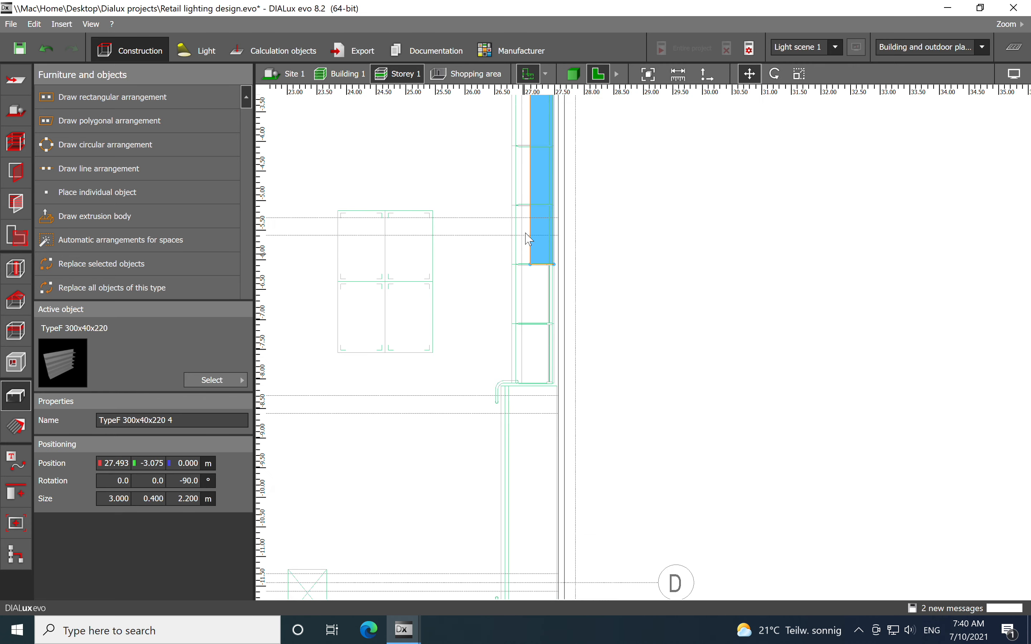
# Scale the fourth shelf to its plan outline, about 5.000 m long and 0.711 m deep.
pyautogui.rightClick(544, 263)
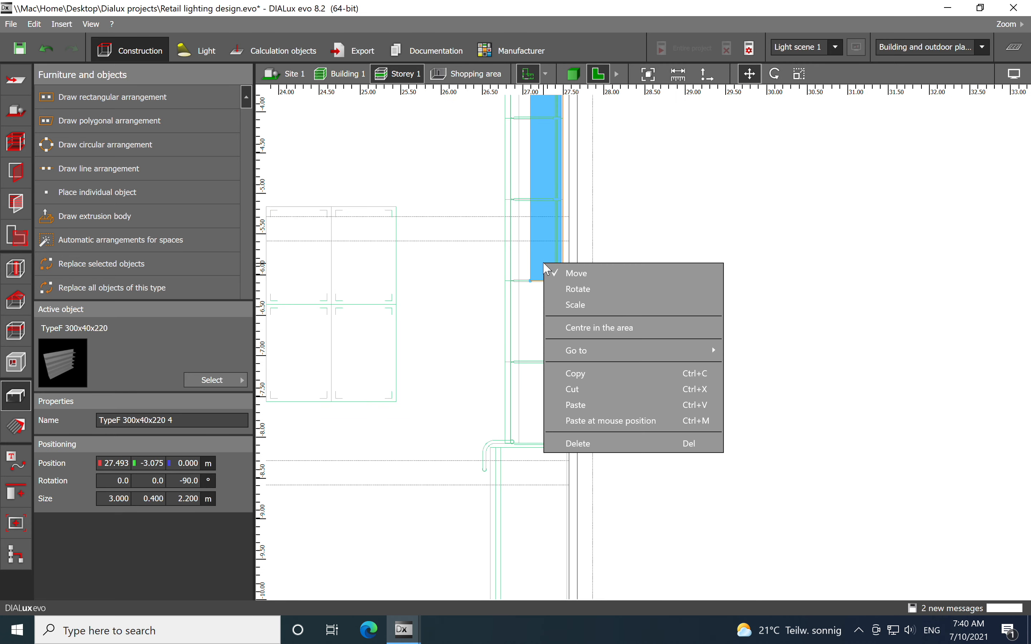
pyautogui.click(551, 306)
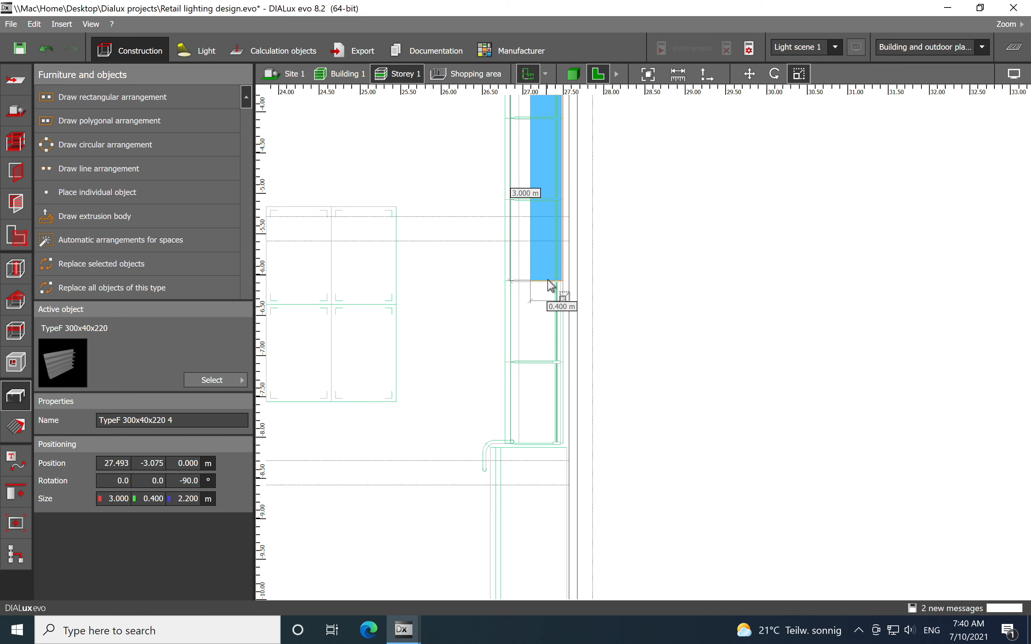
pyautogui.moveTo(551, 288); pyautogui.dragTo(531, 446)
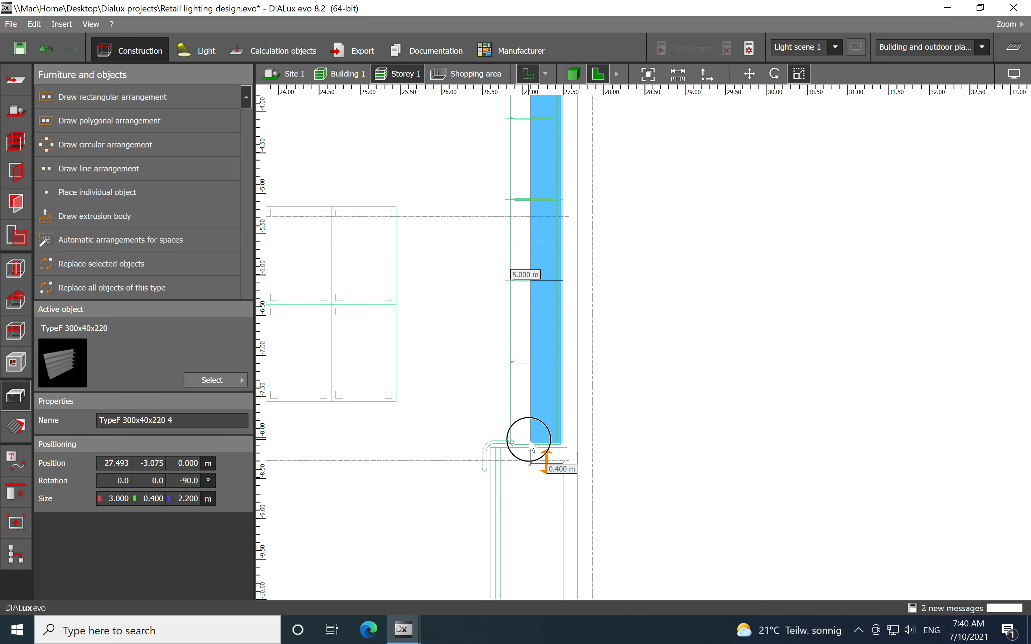
pyautogui.moveTo(531, 242); pyautogui.dragTo(508, 244)
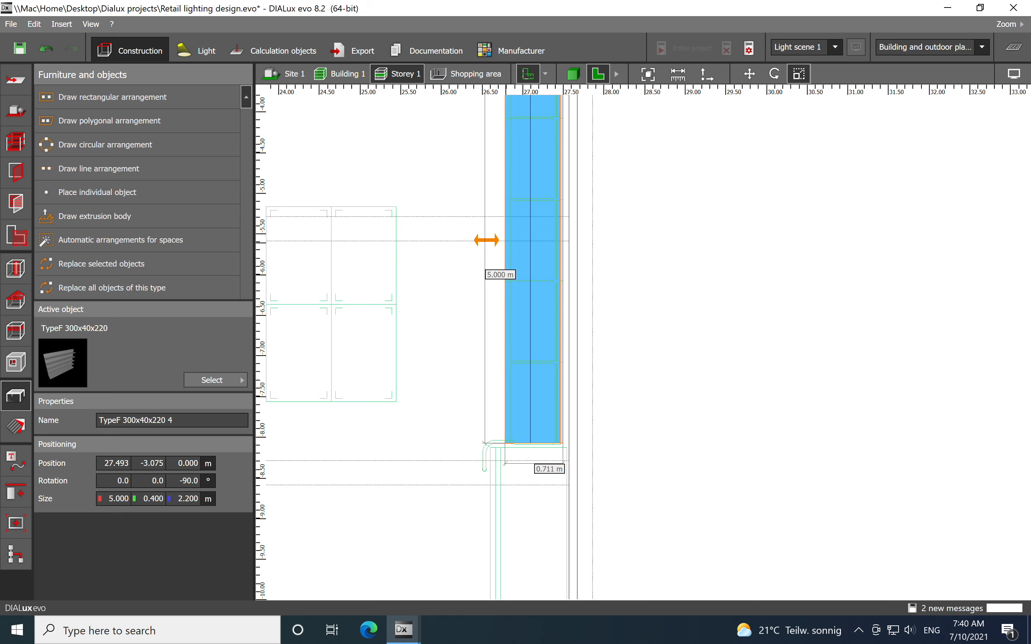
pyautogui.scroll(-3, 468, 335)
pyautogui.click(437, 356)
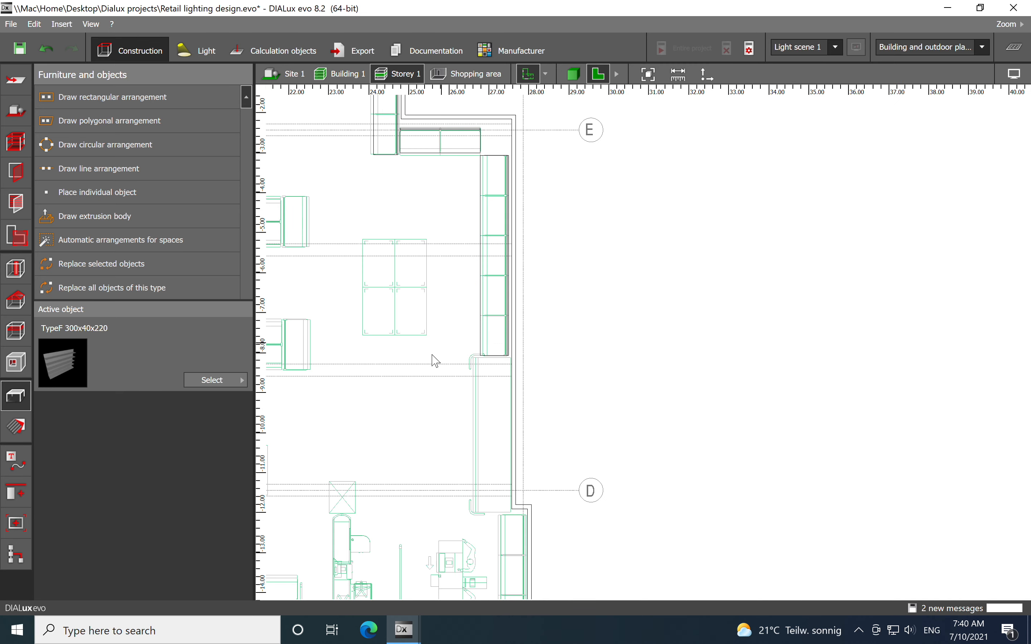
# Place a fifth TypeF 300x40x220 shelf near the vertical wall outline below axis D and rotate it to -90°.
pyautogui.scroll(-2, 460, 282)
pyautogui.moveTo(471, 339); pyautogui.dragTo(514, 337, button='right')
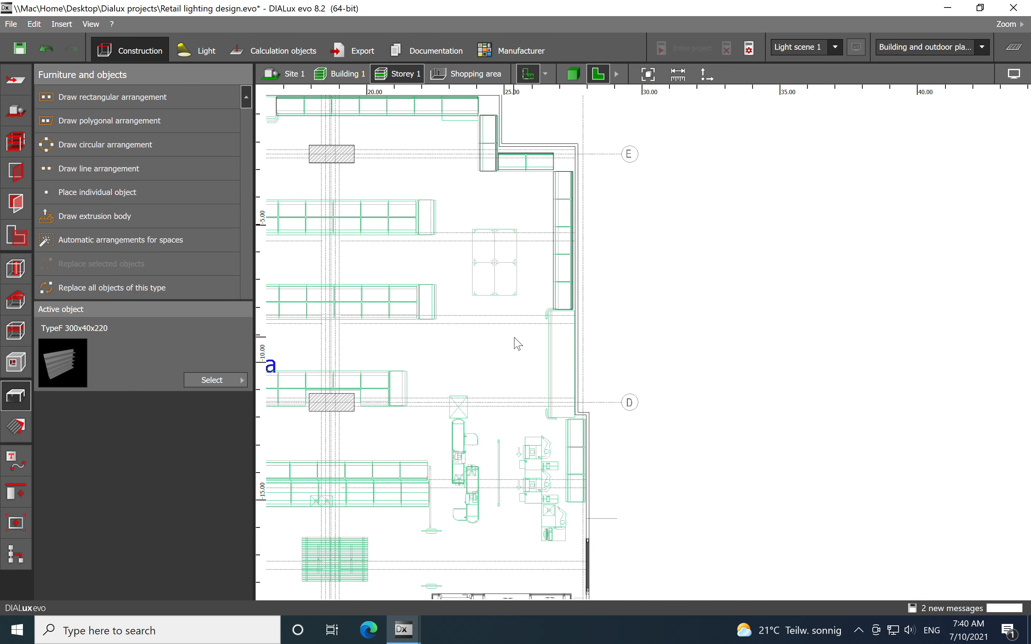
pyautogui.moveTo(412, 362); pyautogui.dragTo(416, 285, button='right')
pyautogui.moveTo(128, 369); pyautogui.dragTo(579, 351)
pyautogui.scroll(5, 515, 351)
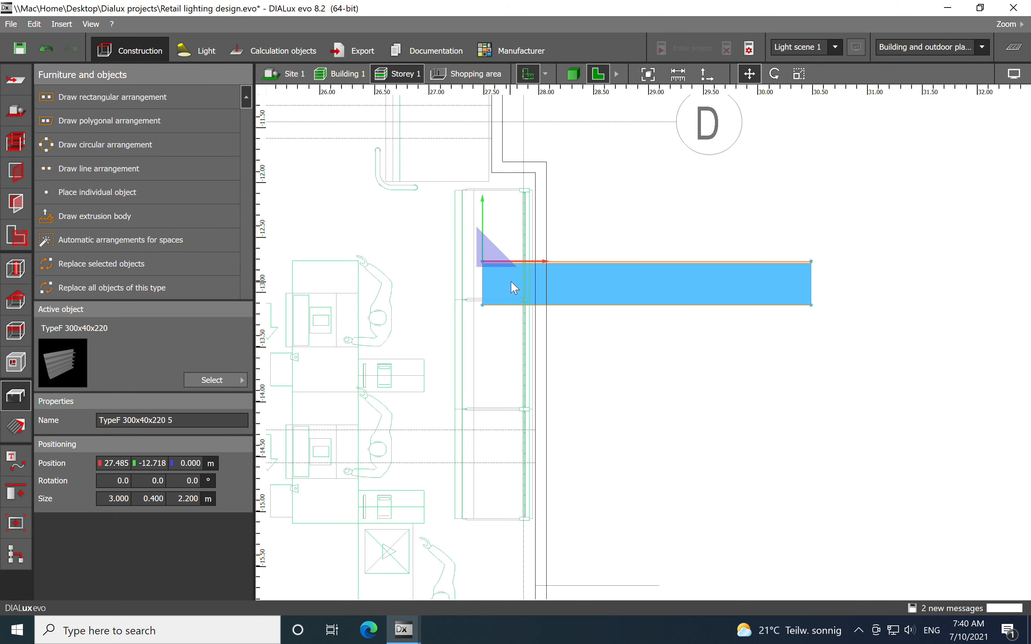
pyautogui.rightClick(514, 288)
pyautogui.click(533, 305)
pyautogui.moveTo(551, 262); pyautogui.dragTo(486, 357)
# Move the fifth shelf to the upper wall-side corner of the vertical outline below axis D.
pyautogui.rightClick(473, 280)
pyautogui.click(488, 279)
pyautogui.moveTo(486, 269); pyautogui.dragTo(524, 190)
# Scale the fifth shelf's depth to about 0.615 m to match its plan outline.
pyautogui.rightClick(505, 306)
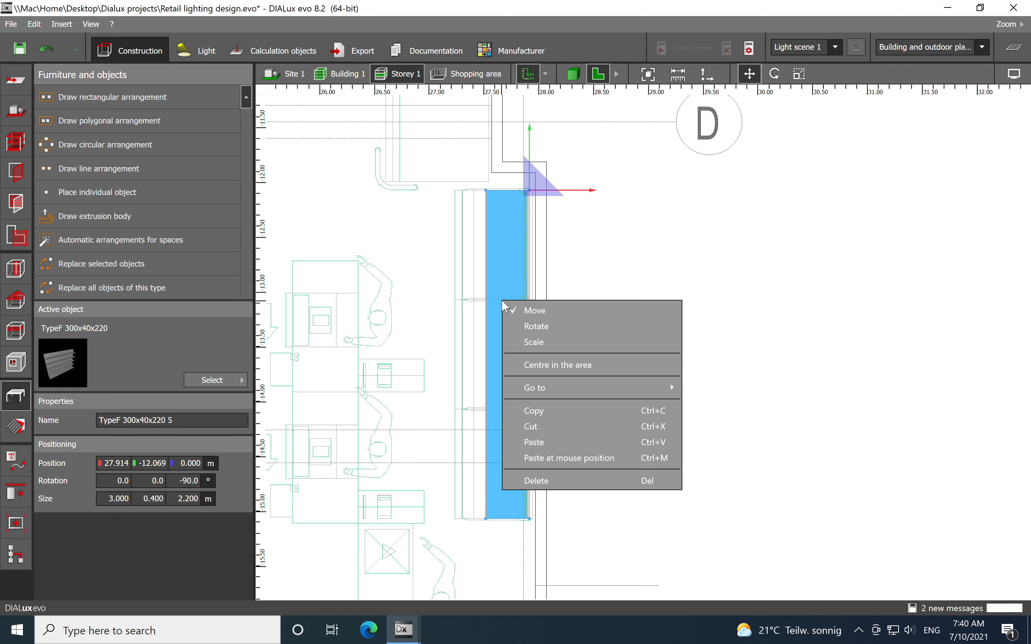
pyautogui.click(513, 342)
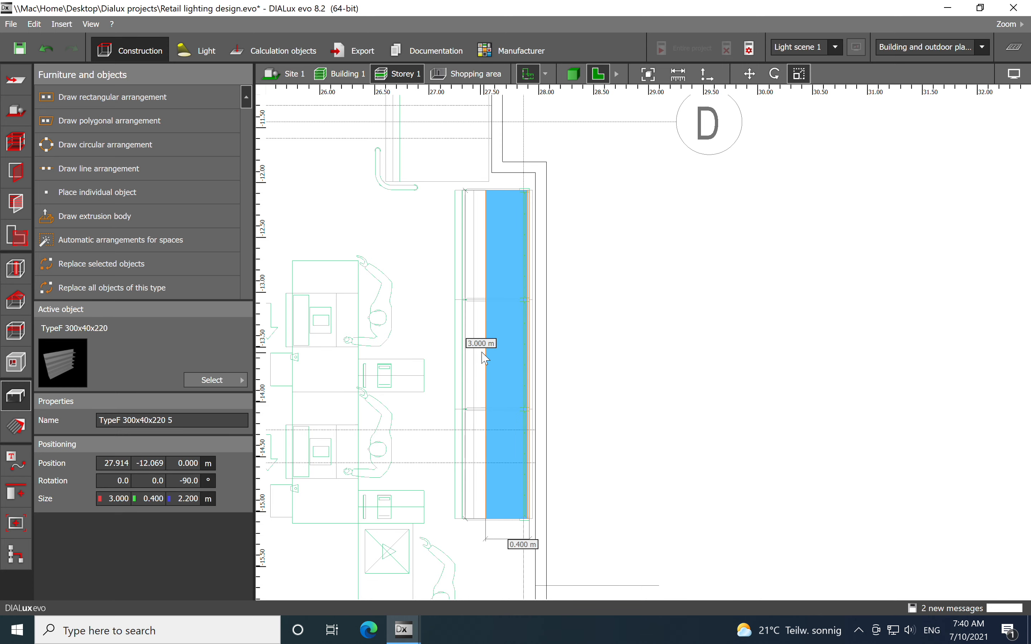
pyautogui.moveTo(486, 354); pyautogui.dragTo(460, 358)
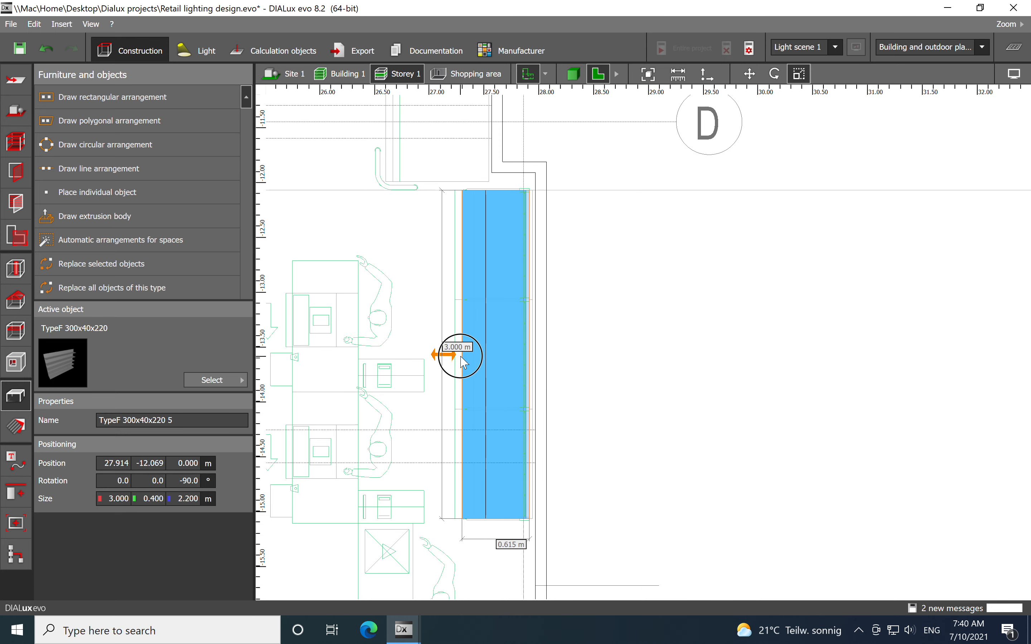
pyautogui.click(656, 382)
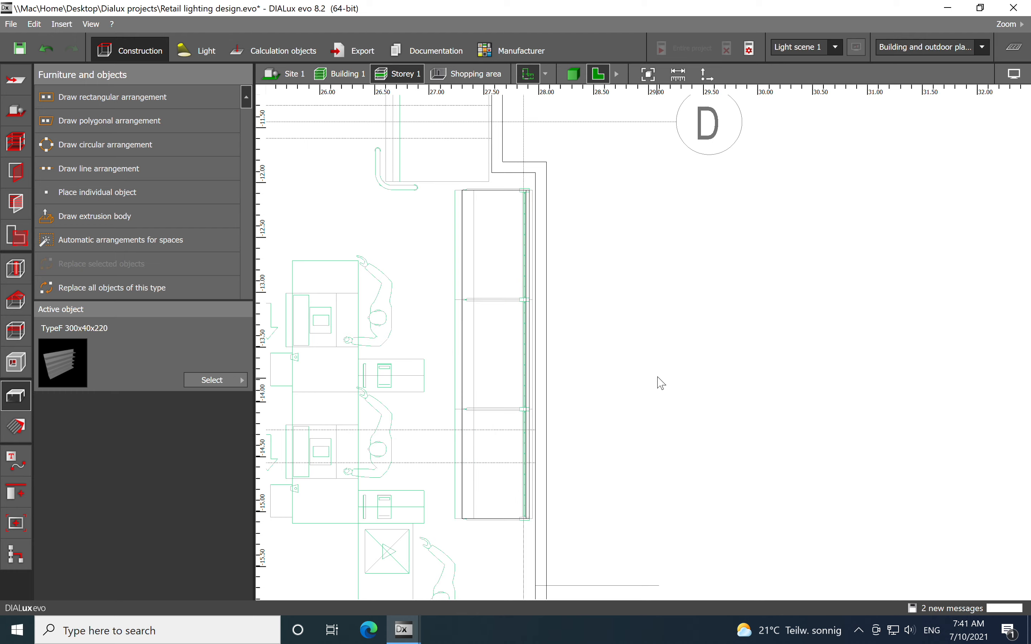
# Place a sixth TypeF 300x40x220 shelf on the uppermost central double-row outline and align it with the upper row's left corner.
pyautogui.scroll(-6, 656, 381)
pyautogui.scroll(-3, 636, 372)
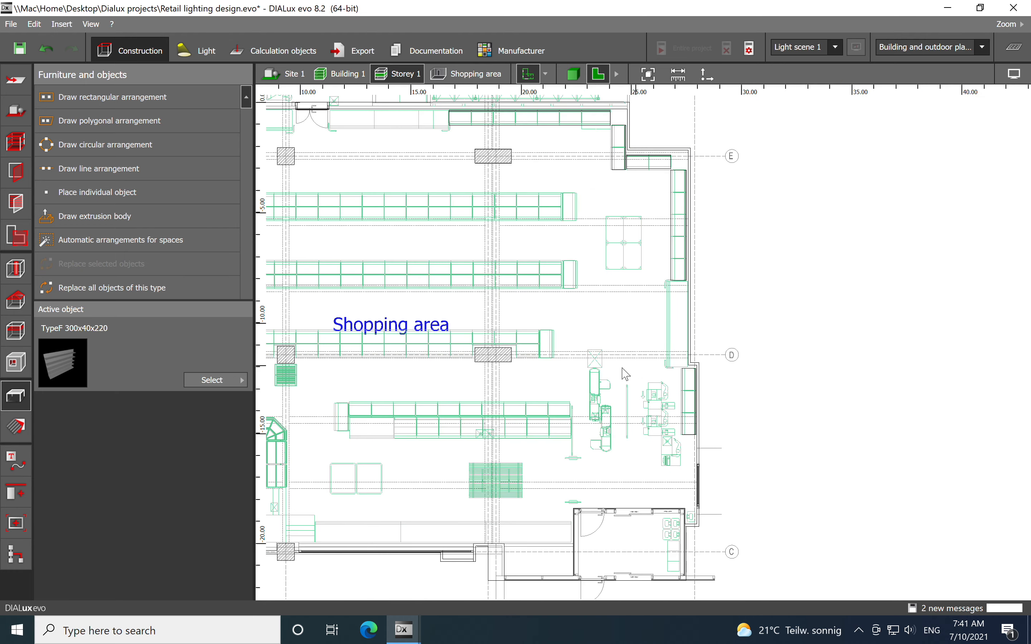
pyautogui.moveTo(761, 454); pyautogui.dragTo(796, 311, button='middle')
pyautogui.moveTo(553, 361); pyautogui.dragTo(694, 478, button='middle')
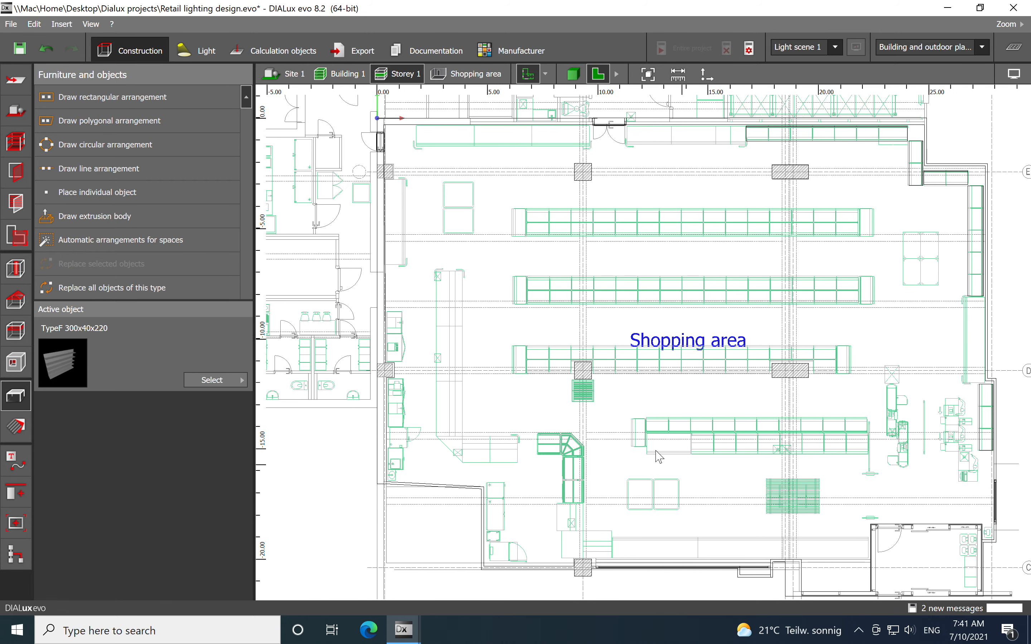
pyautogui.moveTo(646, 352); pyautogui.dragTo(611, 377, button='middle')
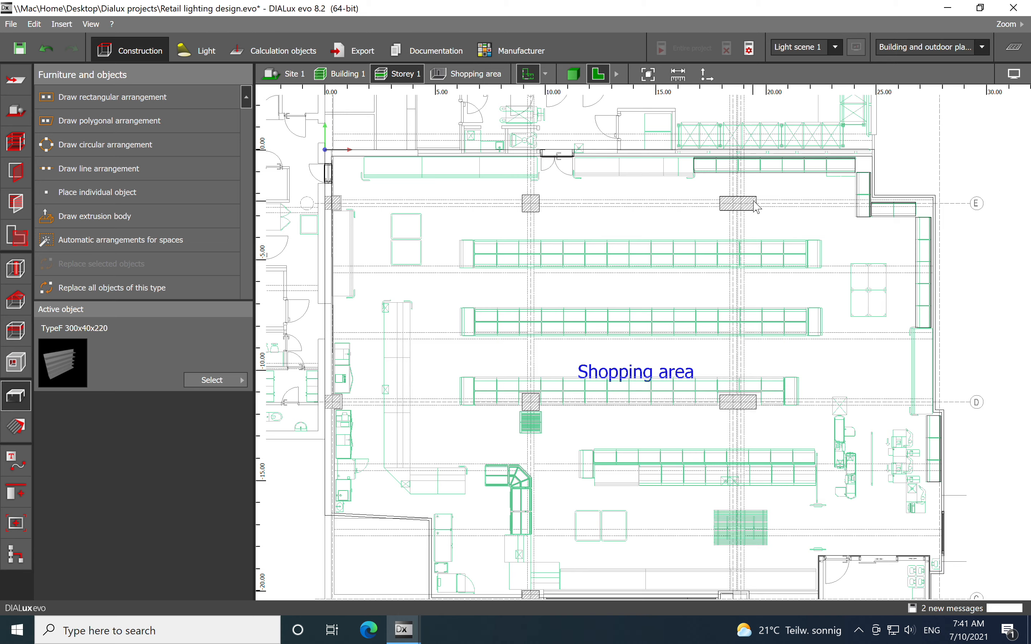
pyautogui.click(482, 259)
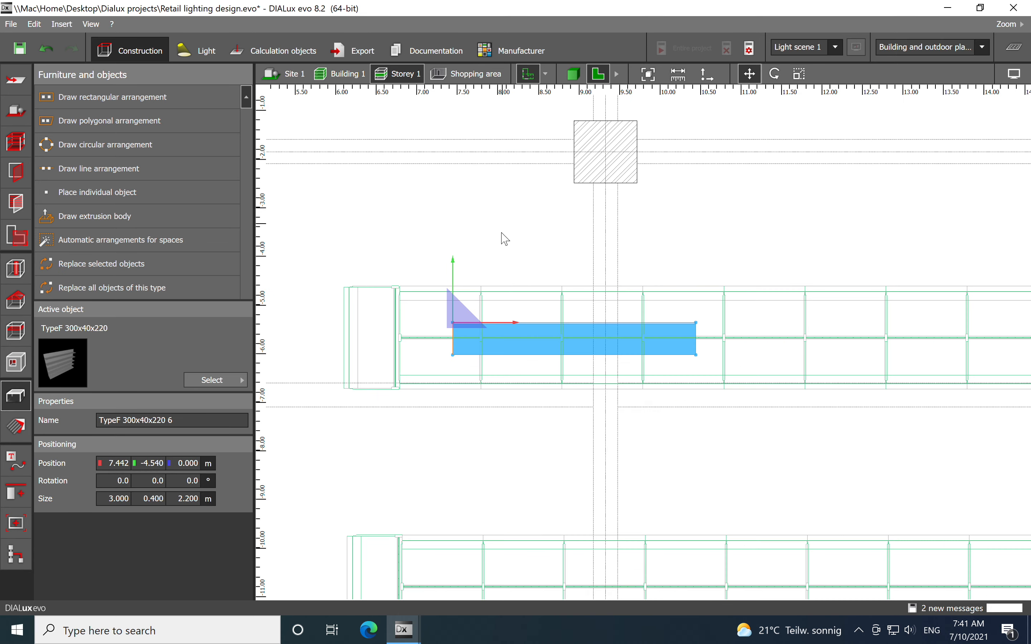
pyautogui.scroll(3, 503, 234)
pyautogui.moveTo(456, 330); pyautogui.dragTo(399, 287)
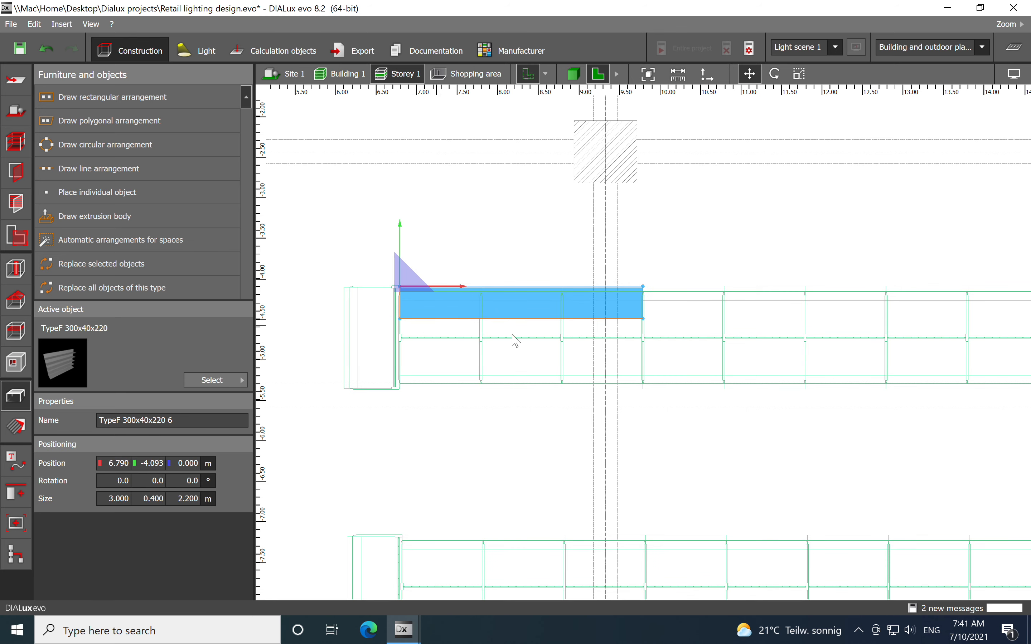
# Scale the sixth shelf to the full upper row, about 15.000 m long and 0.591 m deep.
pyautogui.rightClick(519, 310)
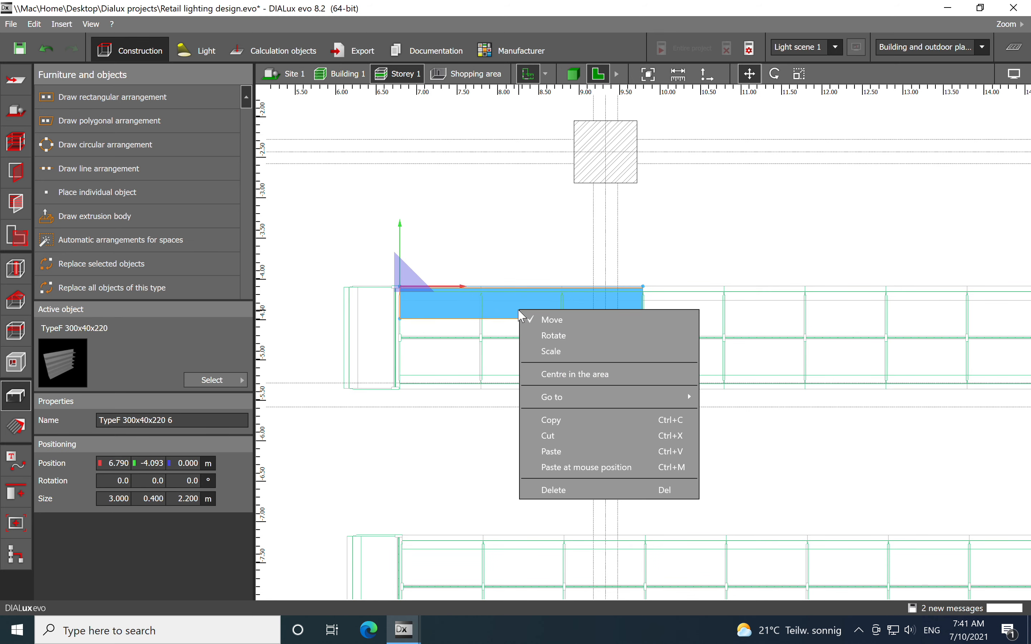
pyautogui.click(545, 351)
pyautogui.moveTo(451, 326); pyautogui.dragTo(987, 347)
pyautogui.scroll(-3, 509, 354)
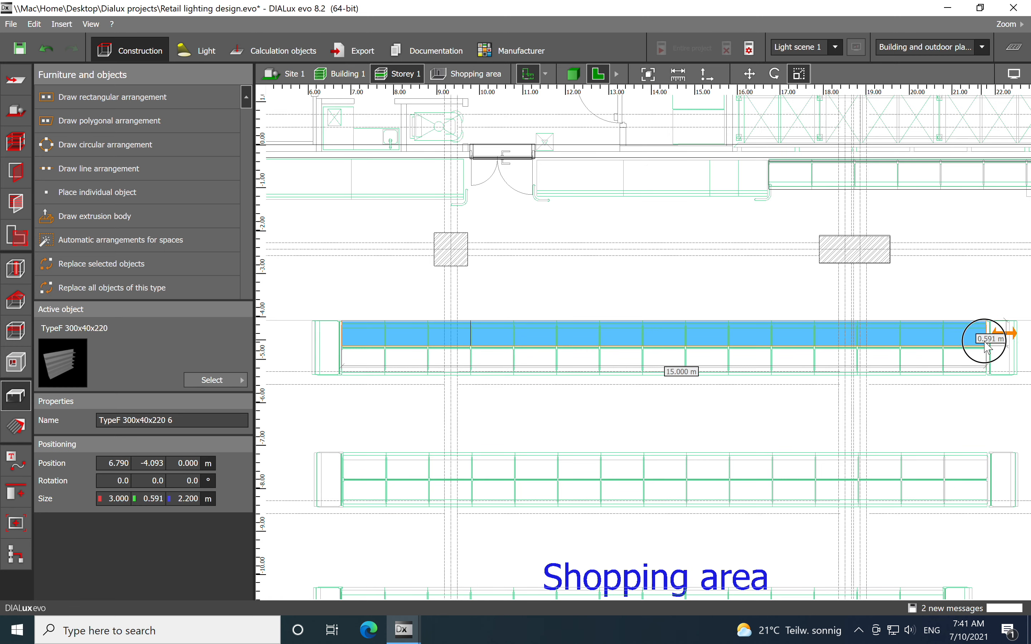
pyautogui.click(658, 280)
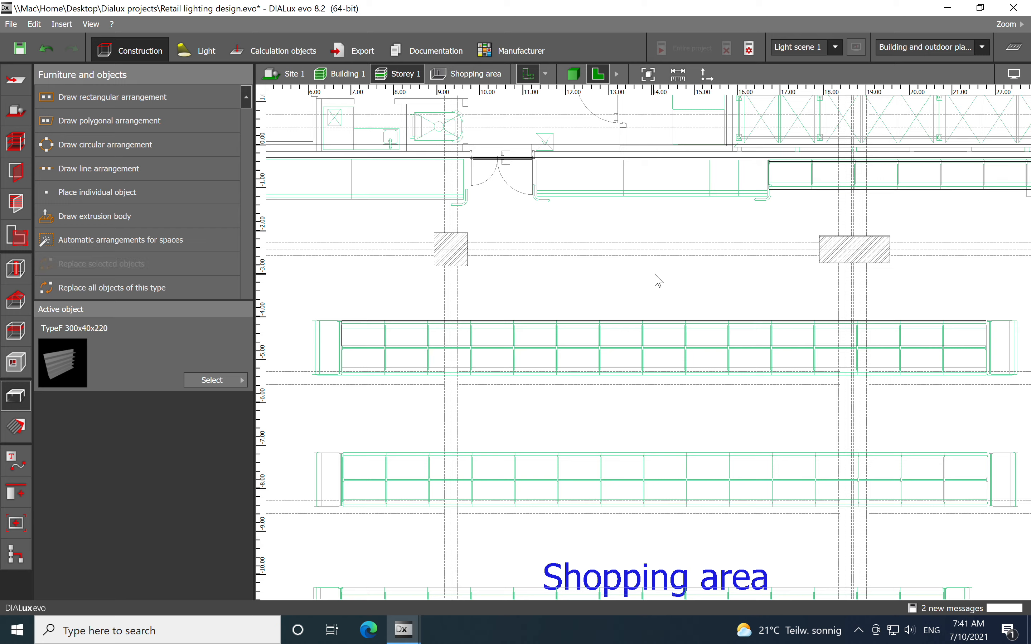
# Check the long shelf's facing direction in 3D and move the shelf onto the lower row of the same double-row outline.
pyautogui.click(573, 73)
pyautogui.moveTo(571, 382); pyautogui.dragTo(583, 339)
pyautogui.moveTo(682, 475); pyautogui.dragTo(649, 491, button='right')
pyautogui.scroll(-2, 673, 450)
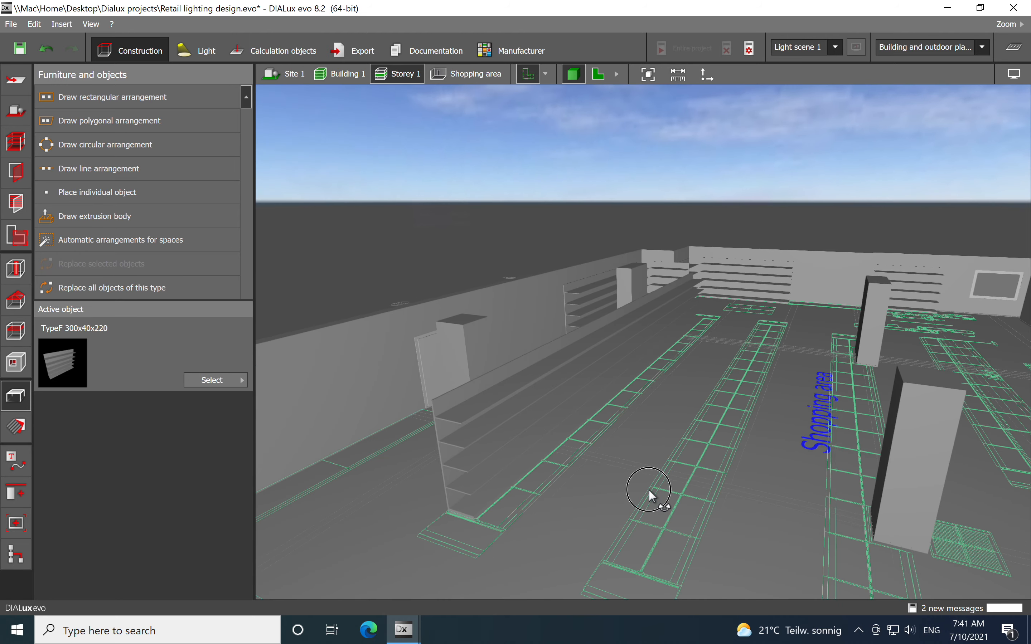
pyautogui.click(598, 74)
pyautogui.scroll(4, 426, 324)
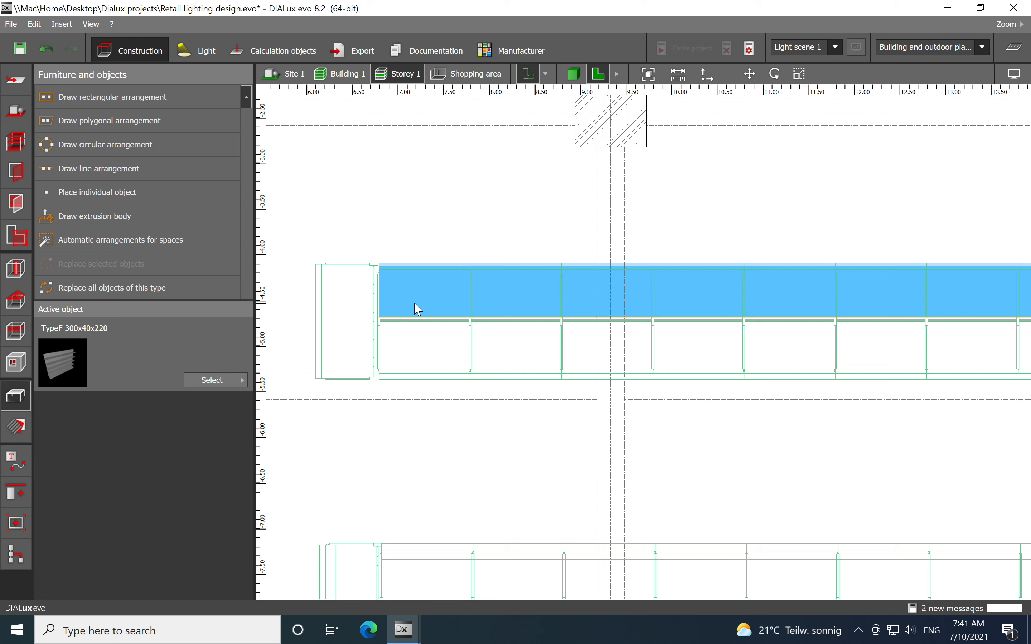
pyautogui.click(417, 309)
pyautogui.rightClick(421, 286)
pyautogui.click(436, 294)
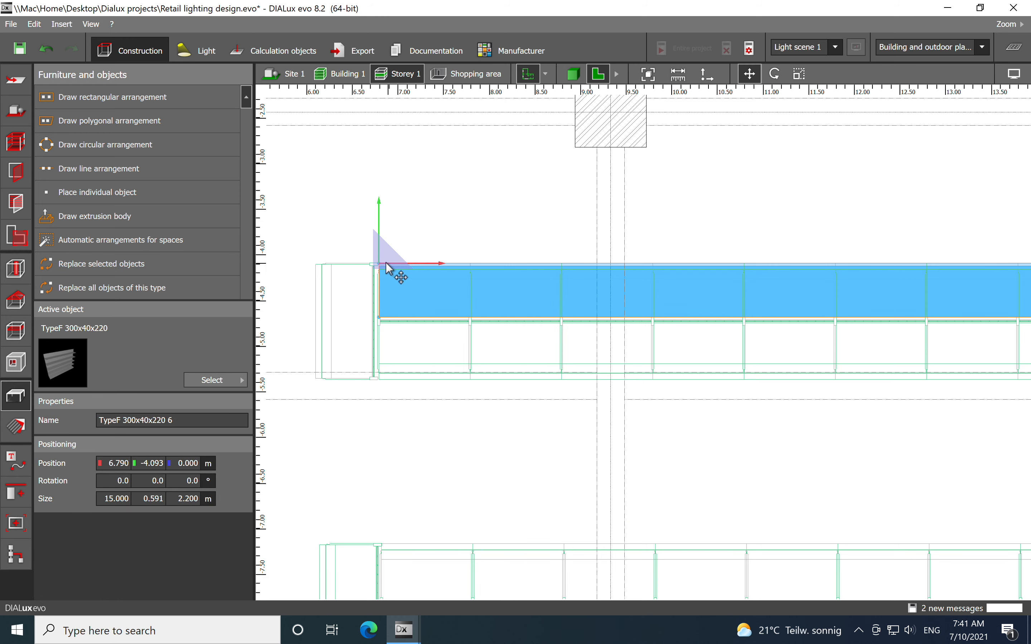
pyautogui.click(379, 265)
pyautogui.click(379, 323)
# Copy the 15 m shelf and paste the duplicate just above the double-row outline.
pyautogui.rightClick(396, 329)
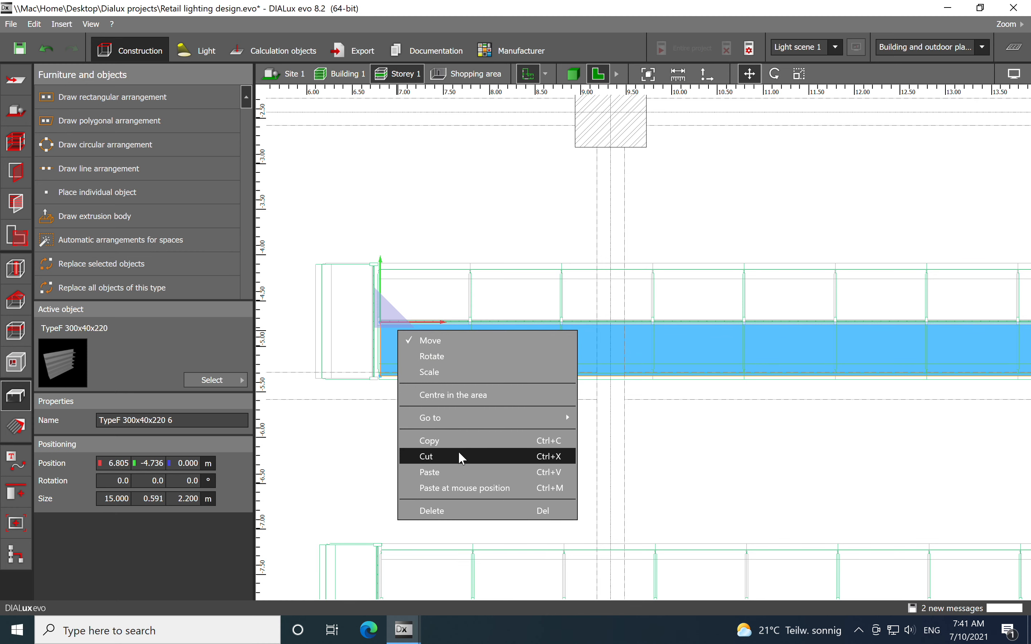
pyautogui.click(458, 440)
pyautogui.rightClick(545, 232)
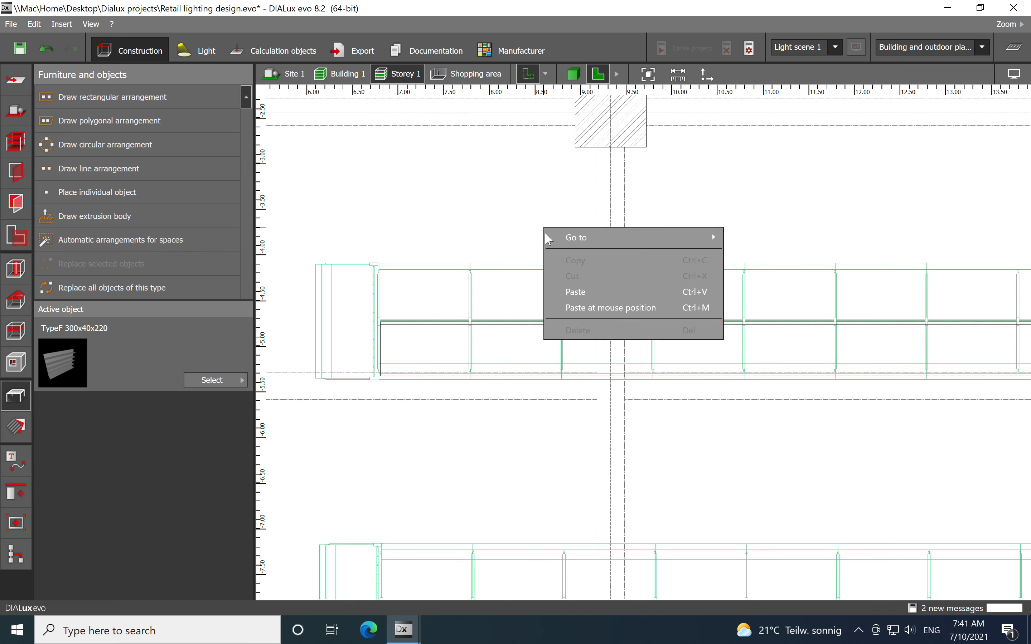
pyautogui.click(585, 306)
pyautogui.scroll(-2, 486, 232)
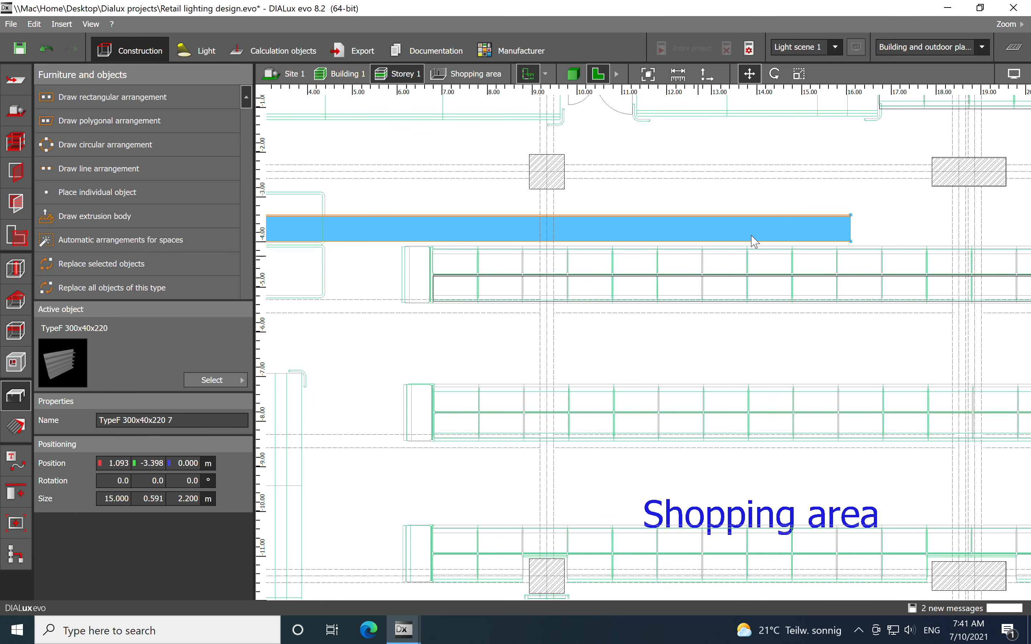
# Rotate the pasted 15 m shelf by 180° in the plan view.
pyautogui.rightClick(708, 229)
pyautogui.click(722, 243)
pyautogui.scroll(-2, 668, 269)
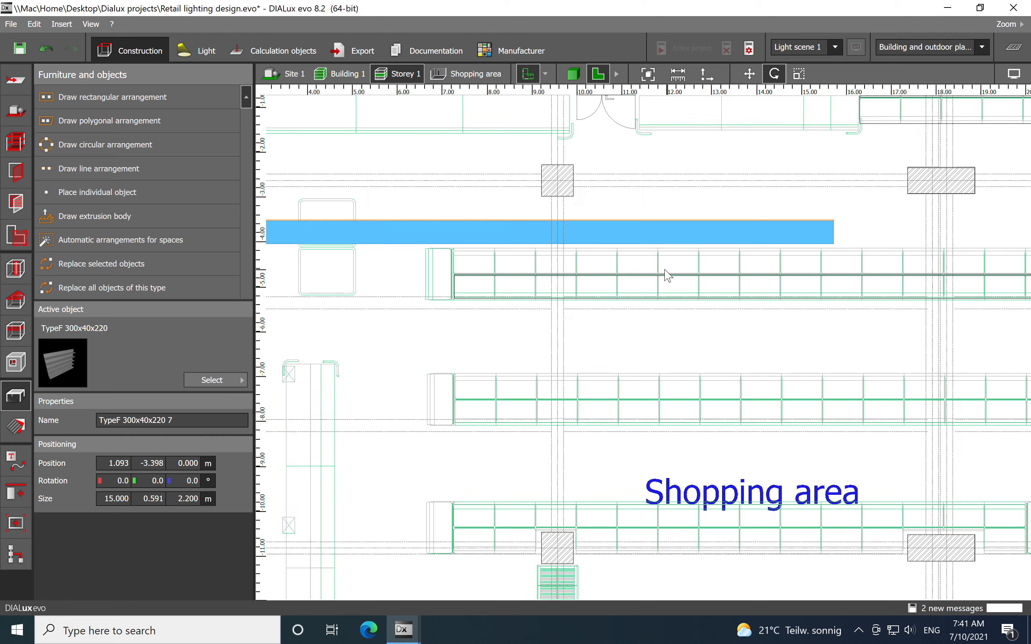
pyautogui.moveTo(419, 242); pyautogui.dragTo(583, 324, button='middle')
pyautogui.scroll(-1, 583, 324)
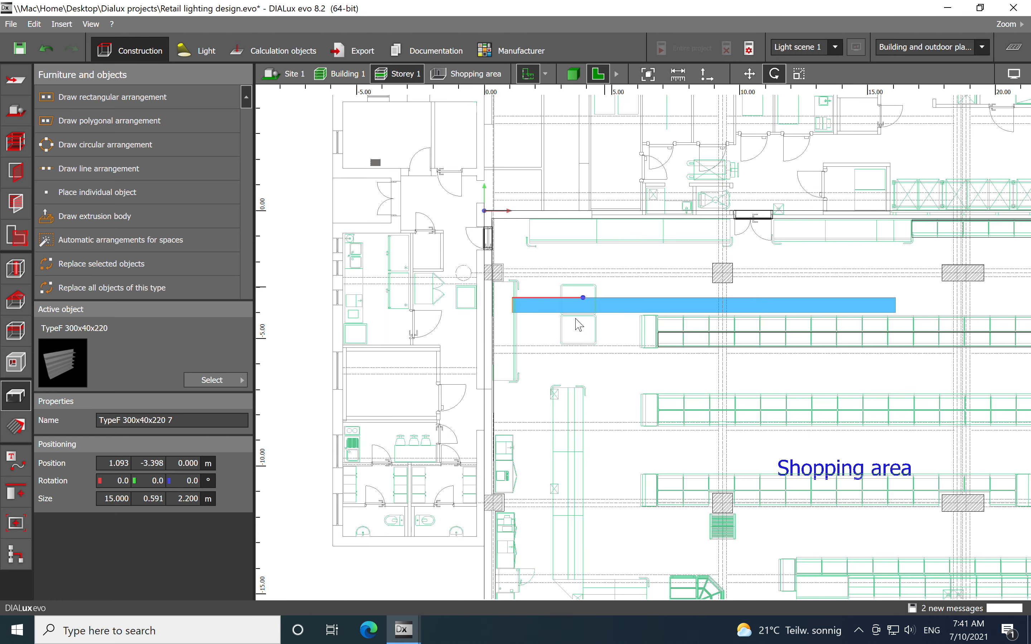
pyautogui.moveTo(585, 303); pyautogui.dragTo(430, 321)
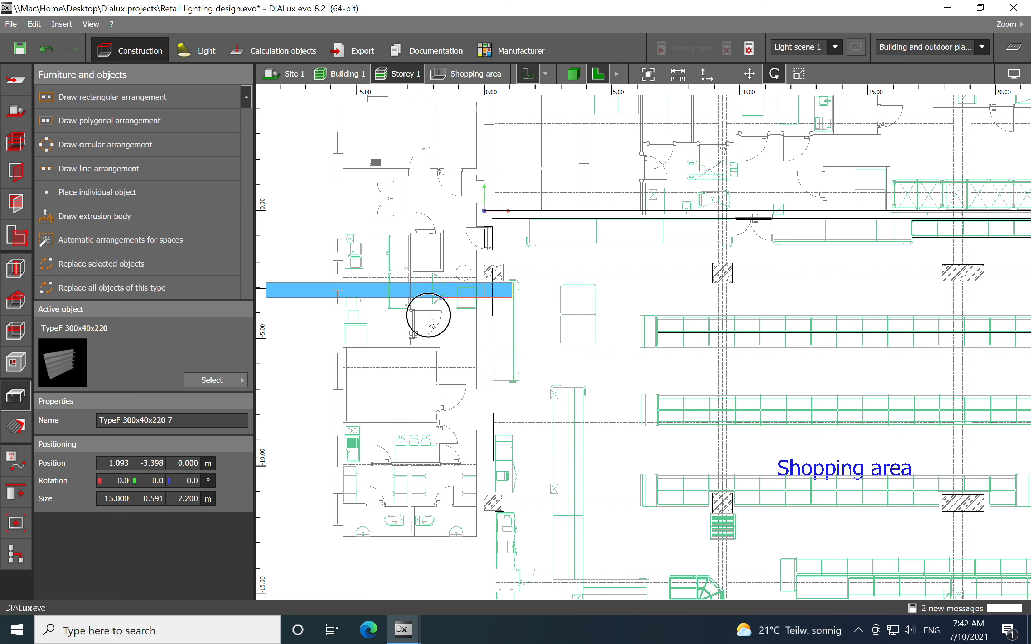
# Move the rotated copy onto the upper row, back to back with the lower shelf and flush at the right ends.
pyautogui.rightClick(506, 295)
pyautogui.click(530, 300)
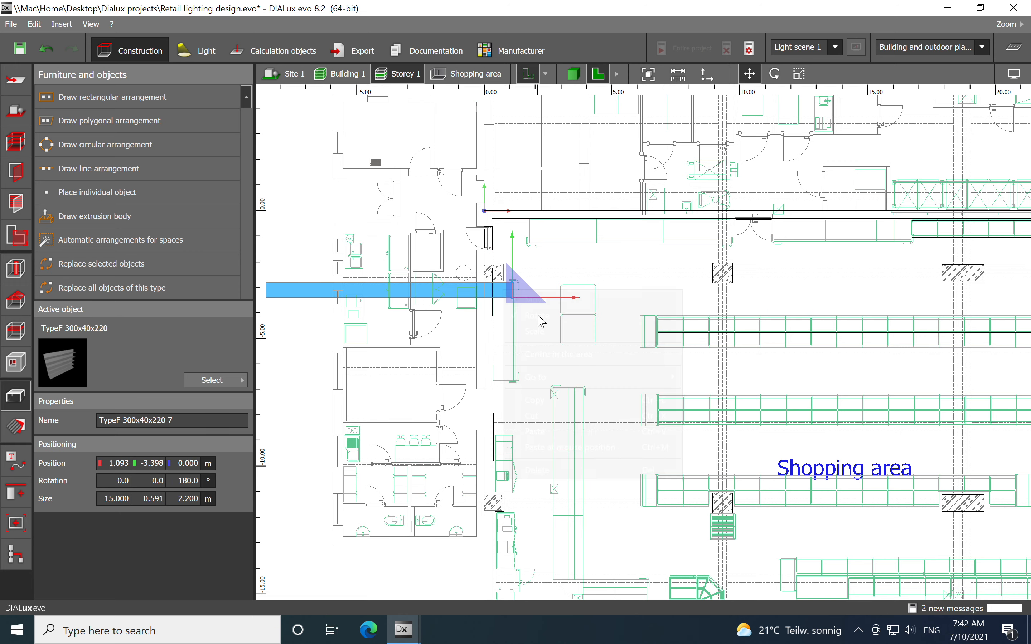
pyautogui.scroll(-3, 520, 294)
pyautogui.moveTo(513, 289); pyautogui.dragTo(792, 307)
pyautogui.scroll(6, 804, 327)
pyautogui.moveTo(728, 256); pyautogui.dragTo(732, 366, button='middle')
pyautogui.scroll(-2, 728, 367)
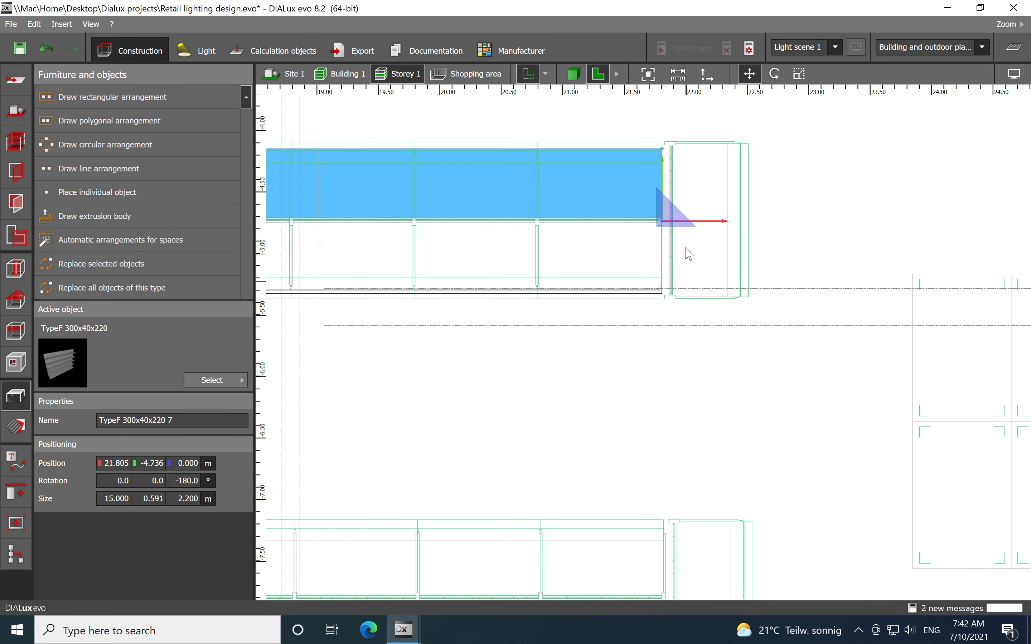
pyautogui.scroll(1, 665, 126)
pyautogui.moveTo(666, 284)
pyautogui.mouseDown()
pyautogui.moveTo(663, 233)
pyautogui.moveTo(667, 281)
pyautogui.mouseUp()
pyautogui.scroll(-5, 698, 286)
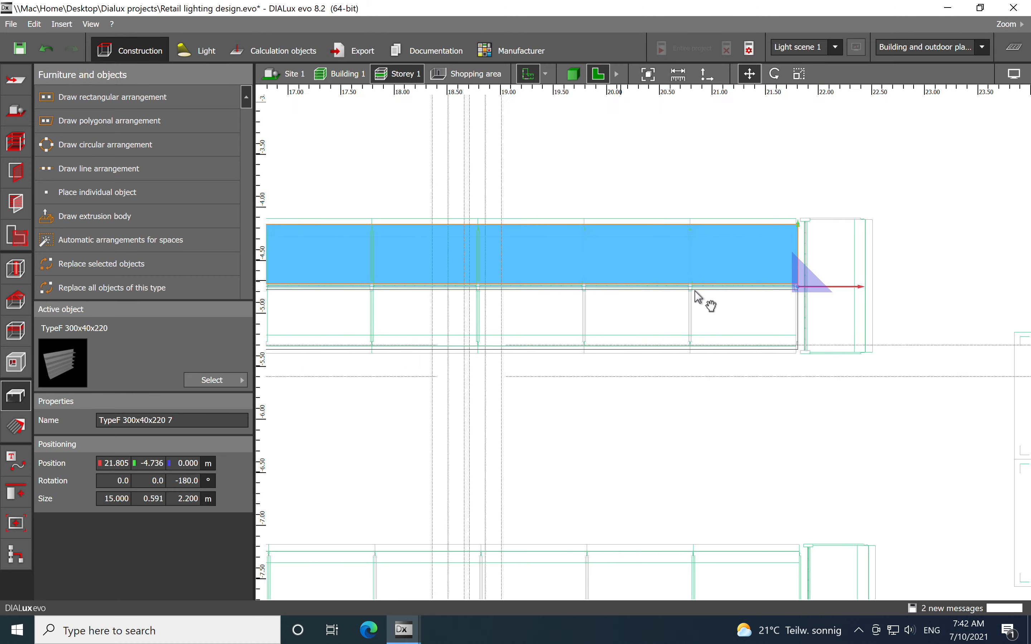
# Scale the upper-row shelf's depth slightly outward toward the upper edge of the double-row plan outline.
pyautogui.moveTo(694, 291); pyautogui.dragTo(859, 313, button='middle')
pyautogui.scroll(-2, 729, 254)
pyautogui.moveTo(478, 294); pyautogui.dragTo(703, 342, button='middle')
pyautogui.moveTo(554, 342); pyautogui.dragTo(758, 348, button='middle')
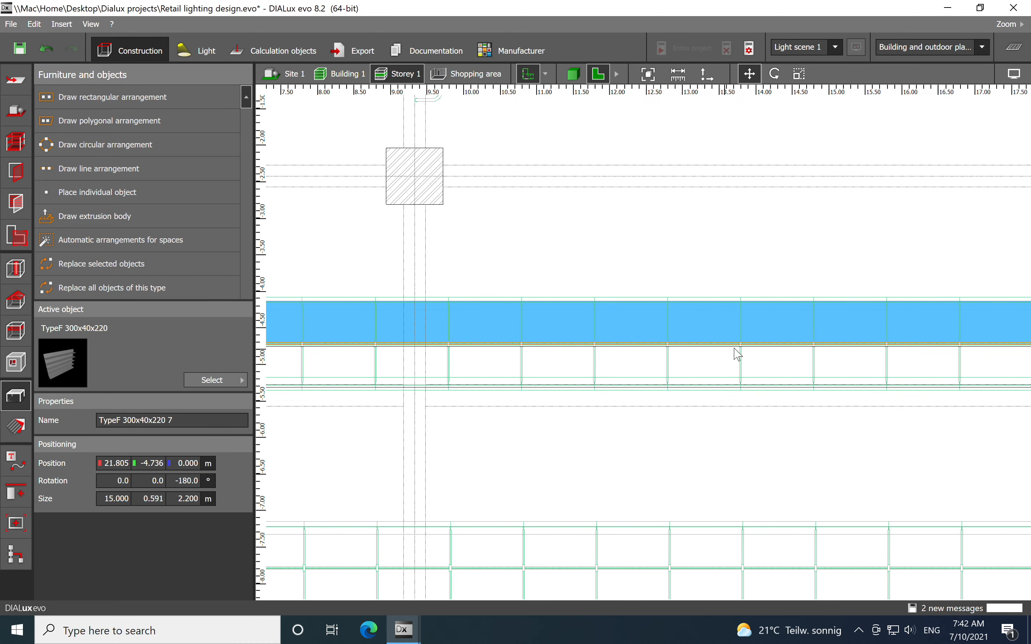
pyautogui.rightClick(576, 322)
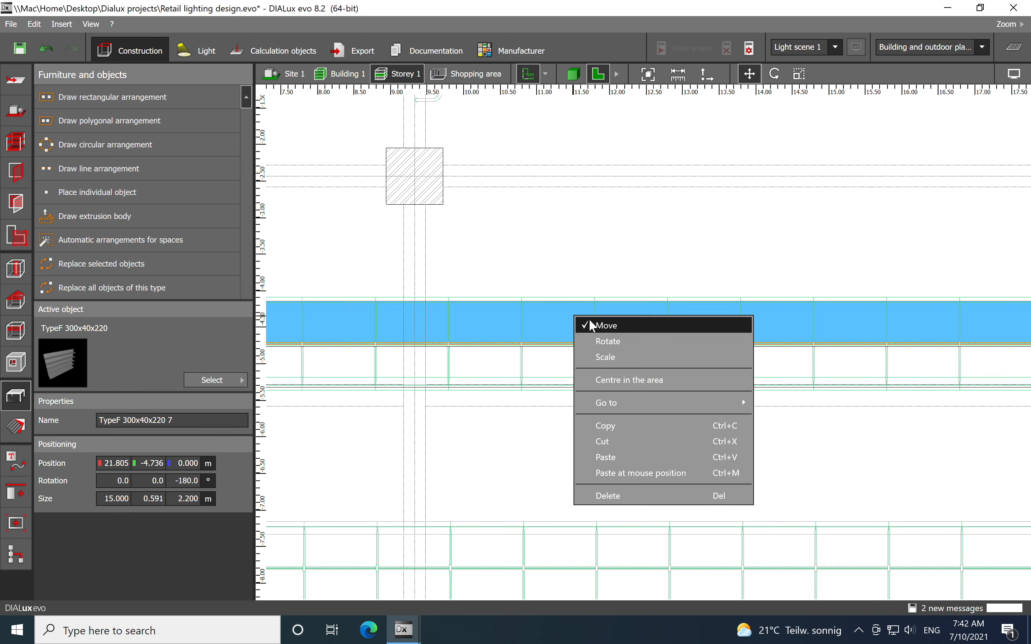
pyautogui.click(592, 356)
pyautogui.scroll(4, 615, 295)
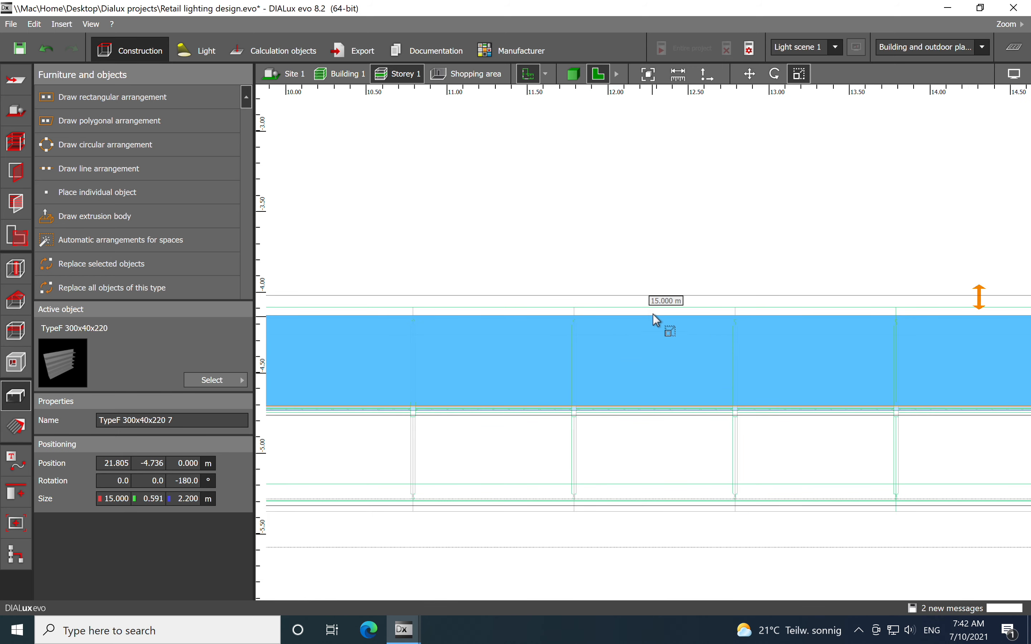
pyautogui.moveTo(655, 322); pyautogui.dragTo(650, 313)
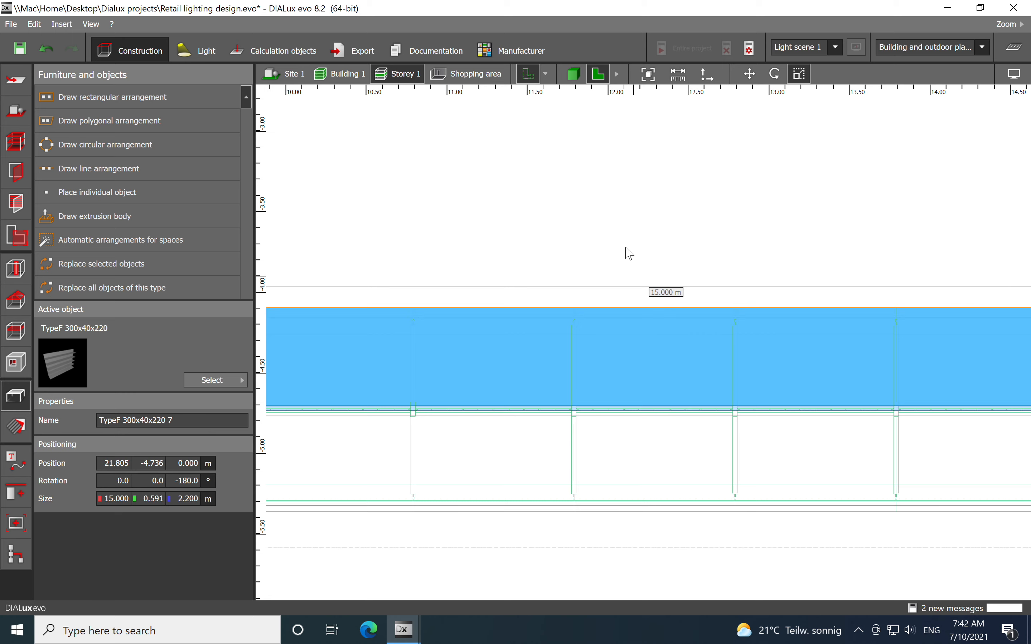
# Scale the upper-row 15 m shelf's depth to about 0.58 m to fit the double-row plan outline.
pyautogui.click(612, 218)
pyautogui.scroll(-3, 613, 213)
pyautogui.scroll(3, 626, 301)
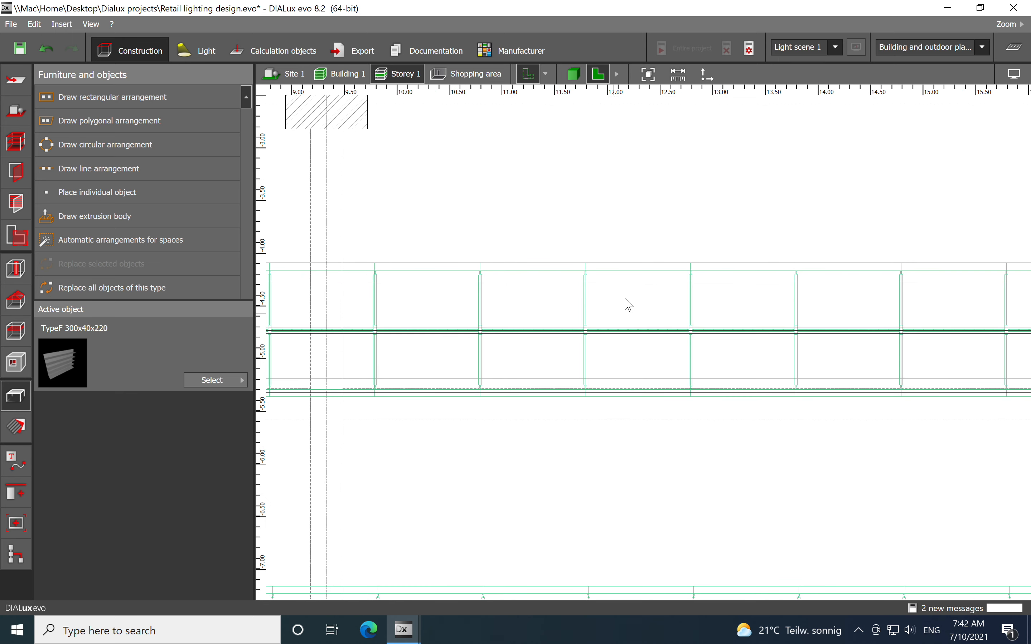
pyautogui.click(618, 272)
pyautogui.rightClick(618, 272)
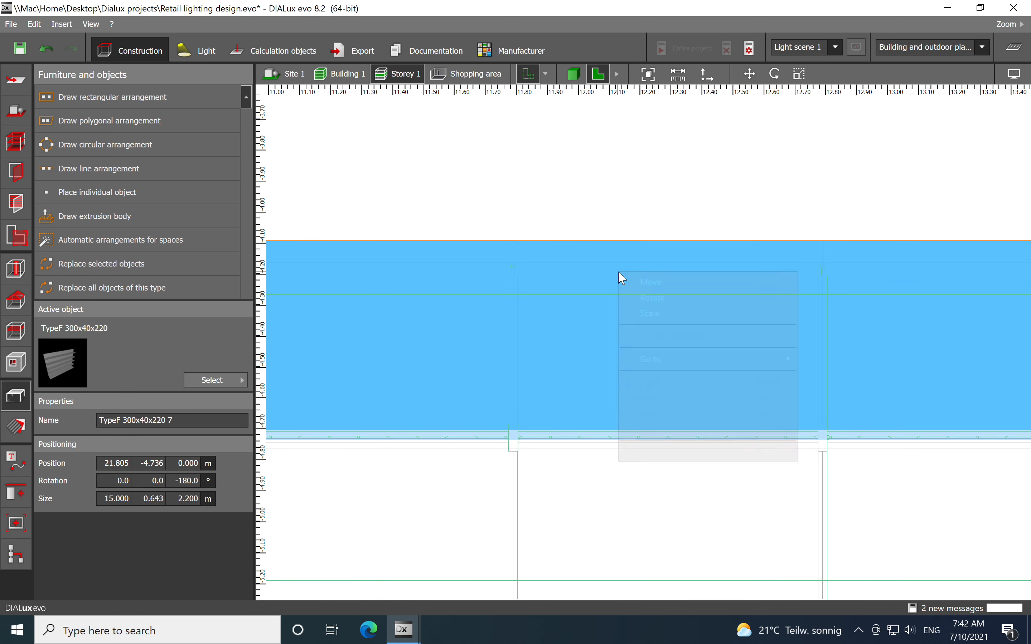
pyautogui.click(641, 312)
pyautogui.scroll(-2, 681, 238)
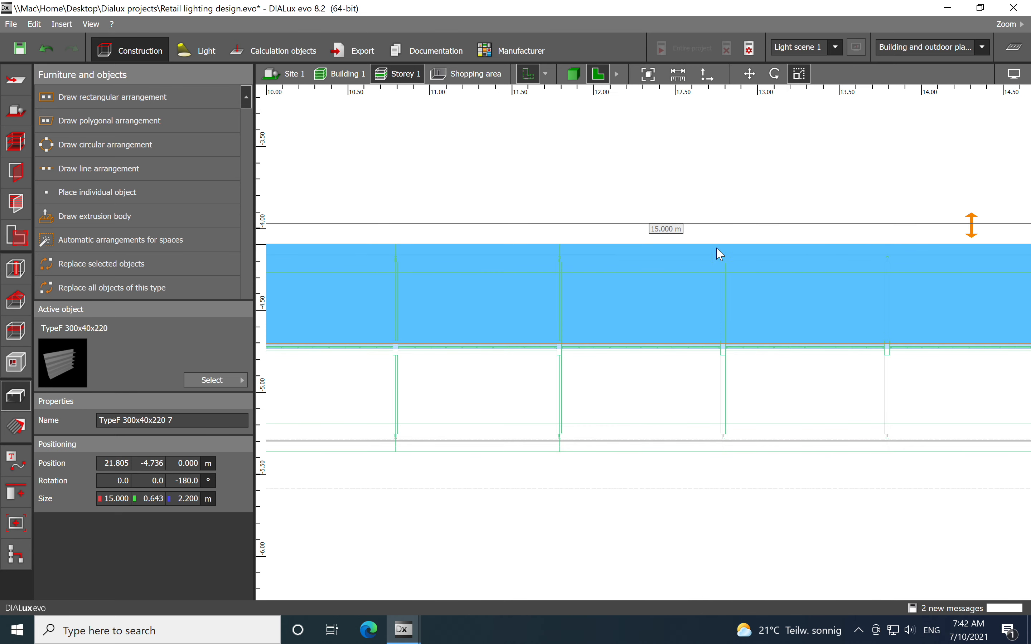
pyautogui.scroll(-1, 720, 255)
pyautogui.moveTo(826, 250); pyautogui.dragTo(824, 254)
pyautogui.click(698, 181)
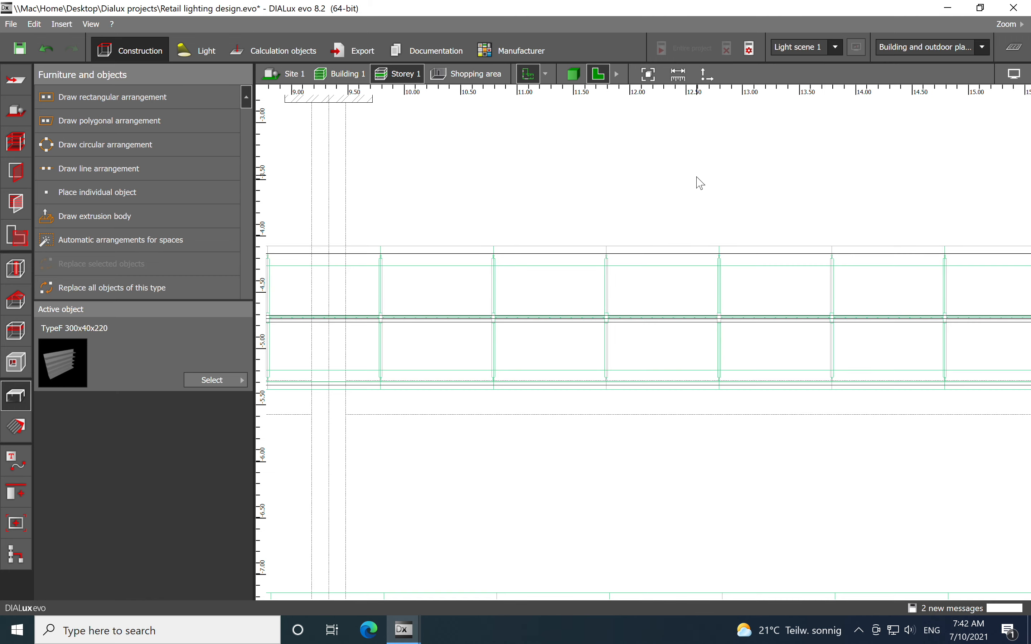
# Examine the back-to-back 15 m shelves in the 3D view and return to the plan view.
pyautogui.scroll(-4, 652, 200)
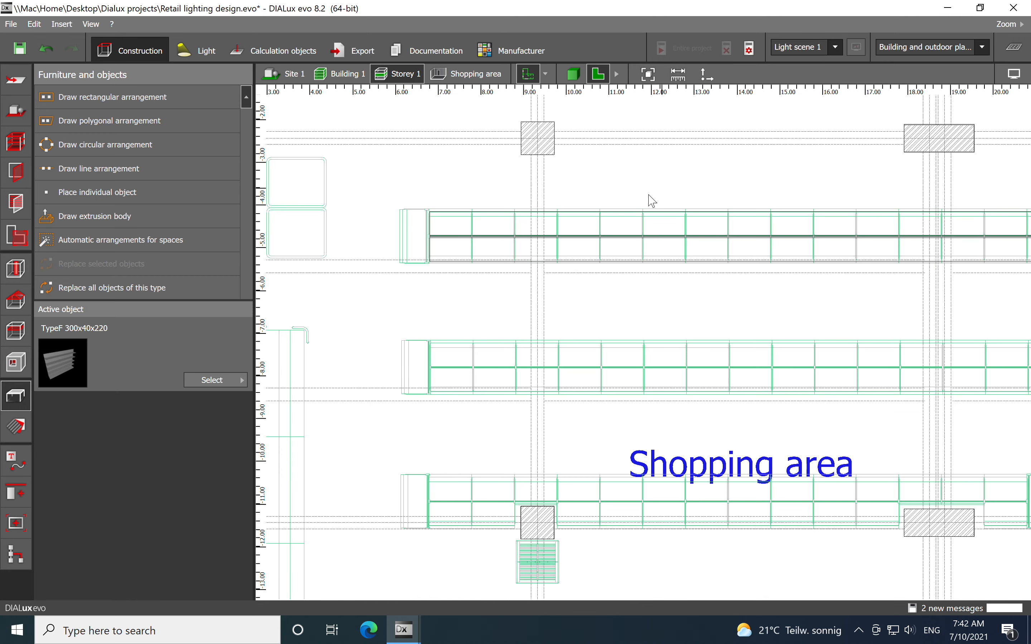
pyautogui.click(573, 79)
pyautogui.moveTo(545, 466); pyautogui.dragTo(646, 485, button='right')
pyautogui.scroll(3, 609, 447)
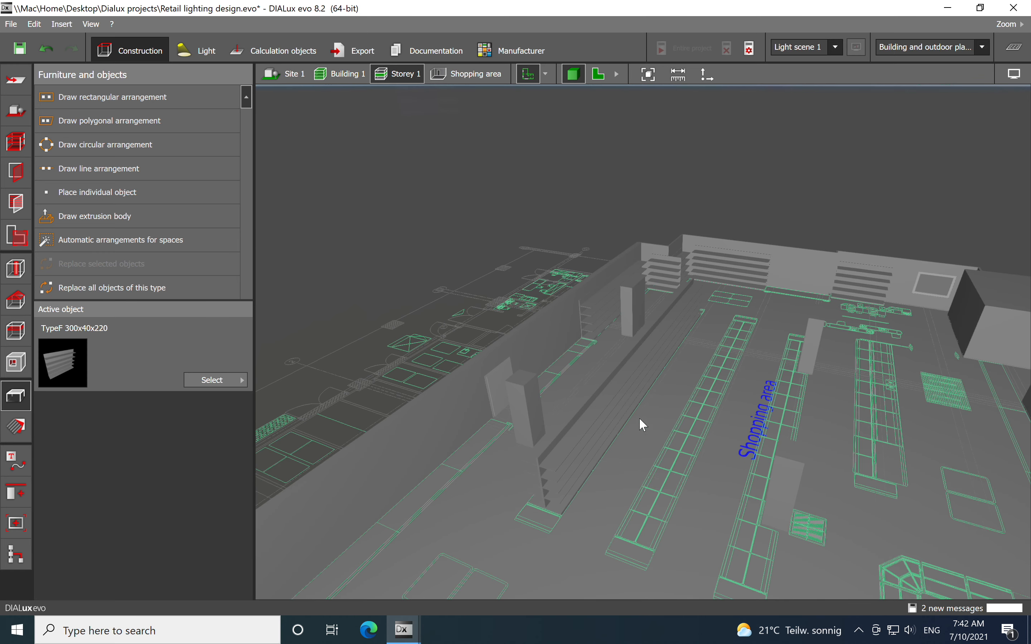
pyautogui.click(598, 76)
pyautogui.scroll(-3, 432, 265)
pyautogui.scroll(2, 567, 240)
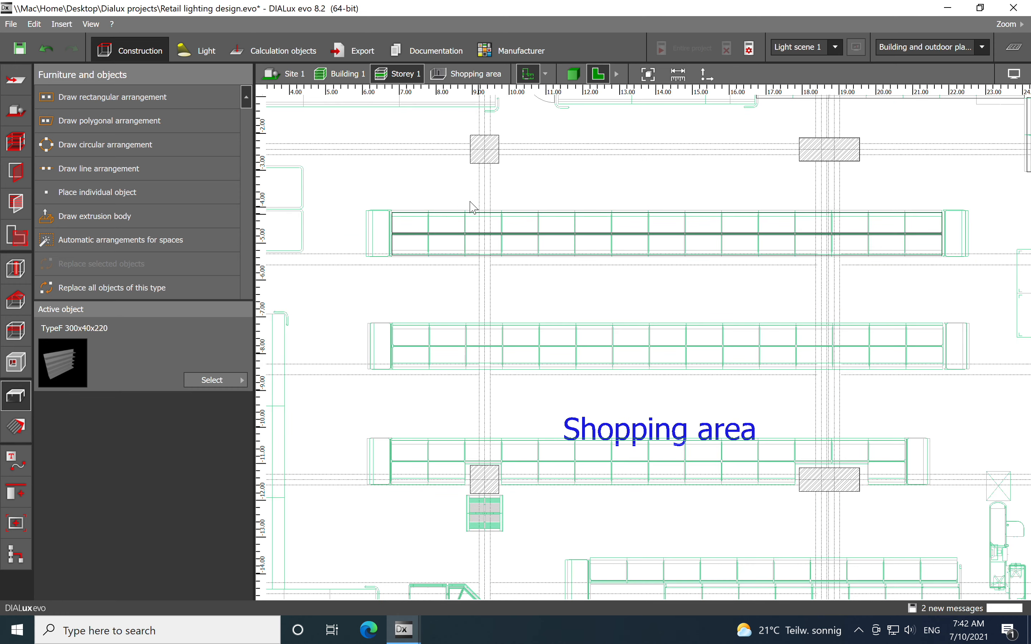
# Select both back-to-back 15 m shelves together and copy them.
pyautogui.scroll(2, 473, 208)
pyautogui.click(405, 238)
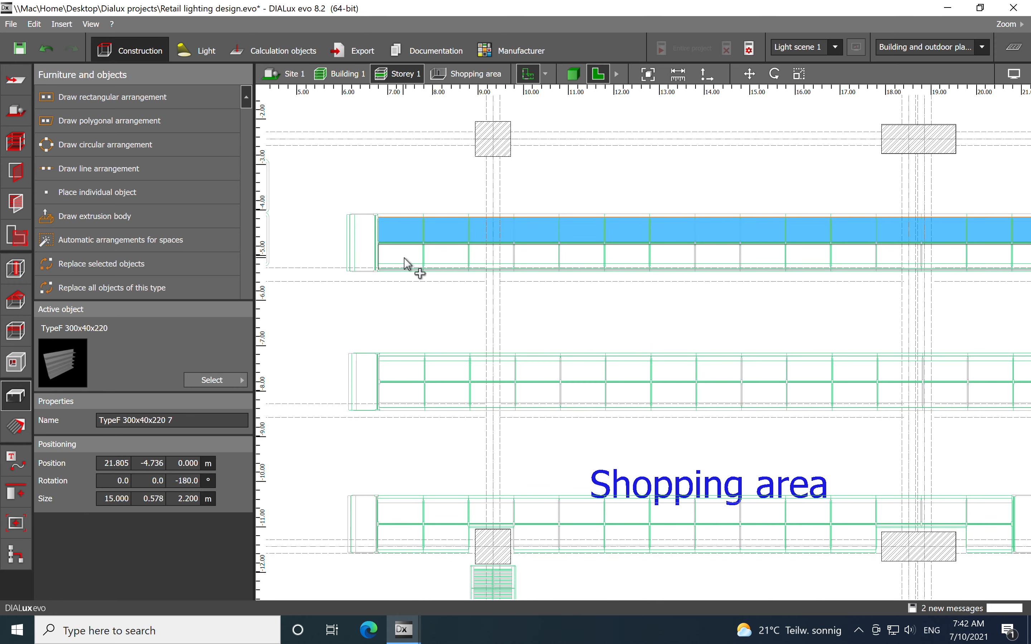
pyautogui.keyDown('ctrl'); pyautogui.click(404, 258); pyautogui.keyUp('ctrl')
pyautogui.rightClick(403, 258)
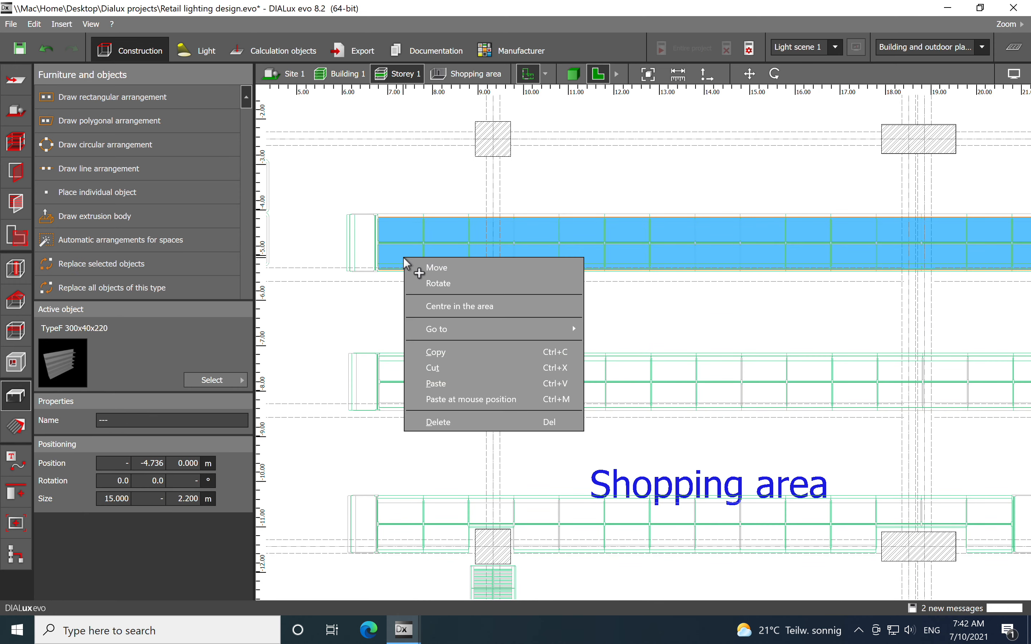
pyautogui.click(441, 354)
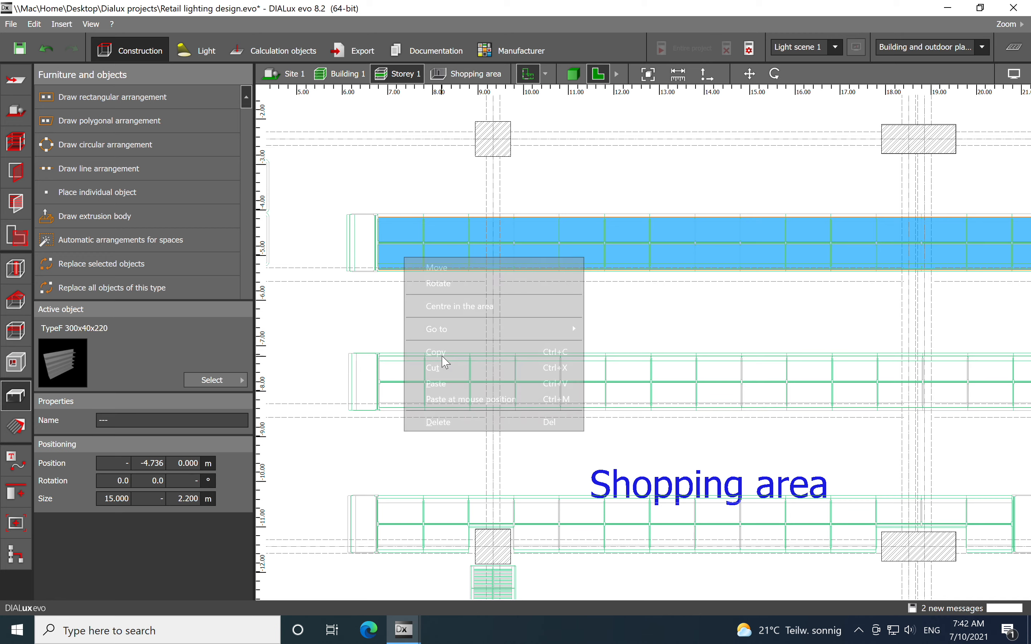
# Paste the shelf pair at the middle double-row outline and move it into line with that outline.
pyautogui.moveTo(511, 329); pyautogui.dragTo(543, 228, button='middle')
pyautogui.scroll(1, 404, 284)
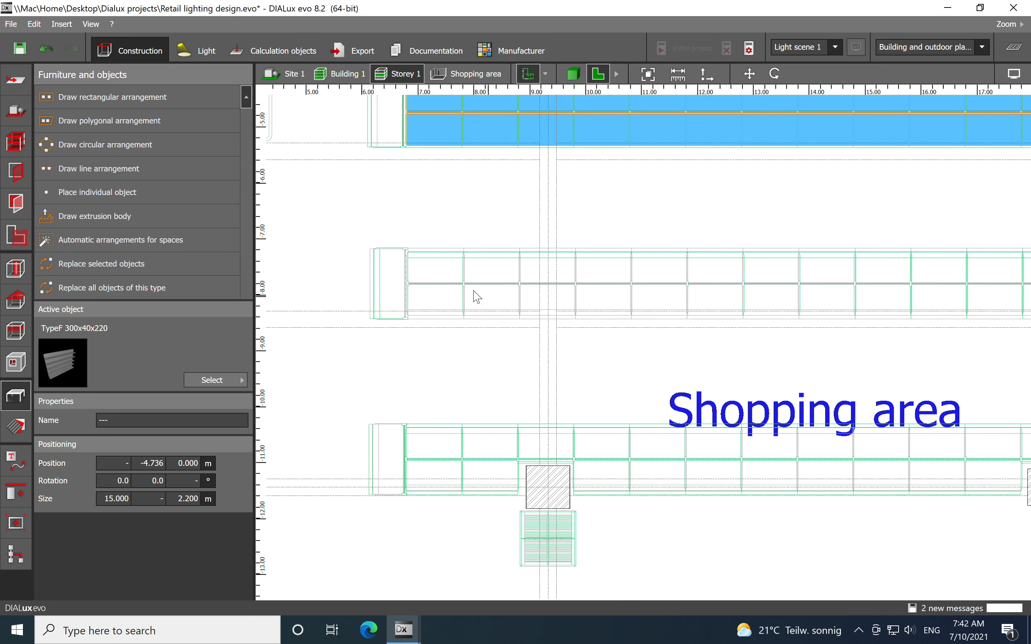
pyautogui.scroll(1, 464, 293)
pyautogui.rightClick(464, 284)
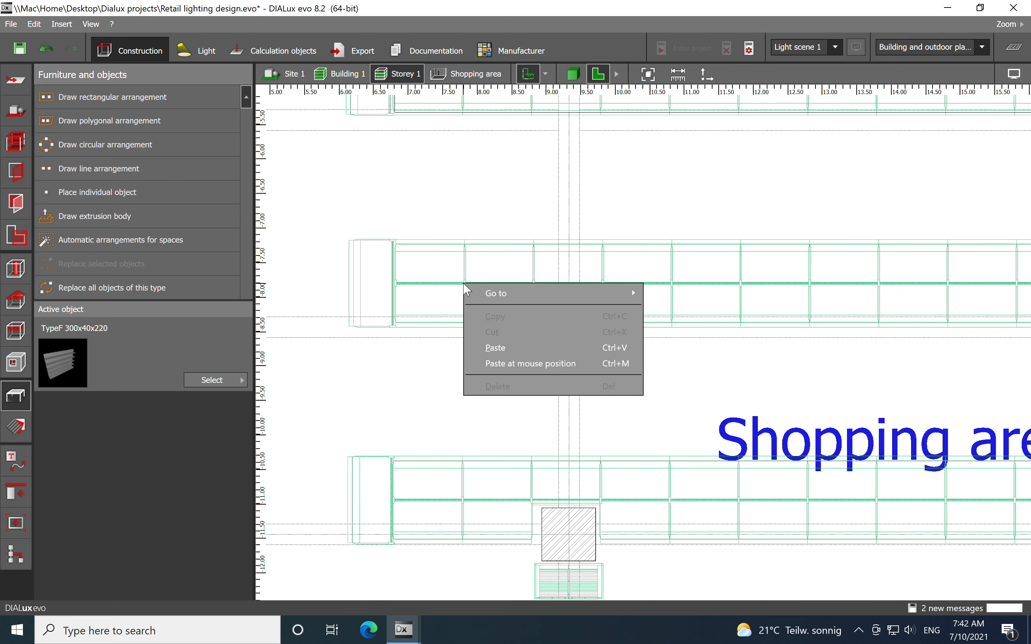
pyautogui.click(494, 362)
pyautogui.scroll(-5, 507, 298)
pyautogui.moveTo(514, 294); pyautogui.dragTo(658, 291)
pyautogui.click(442, 256)
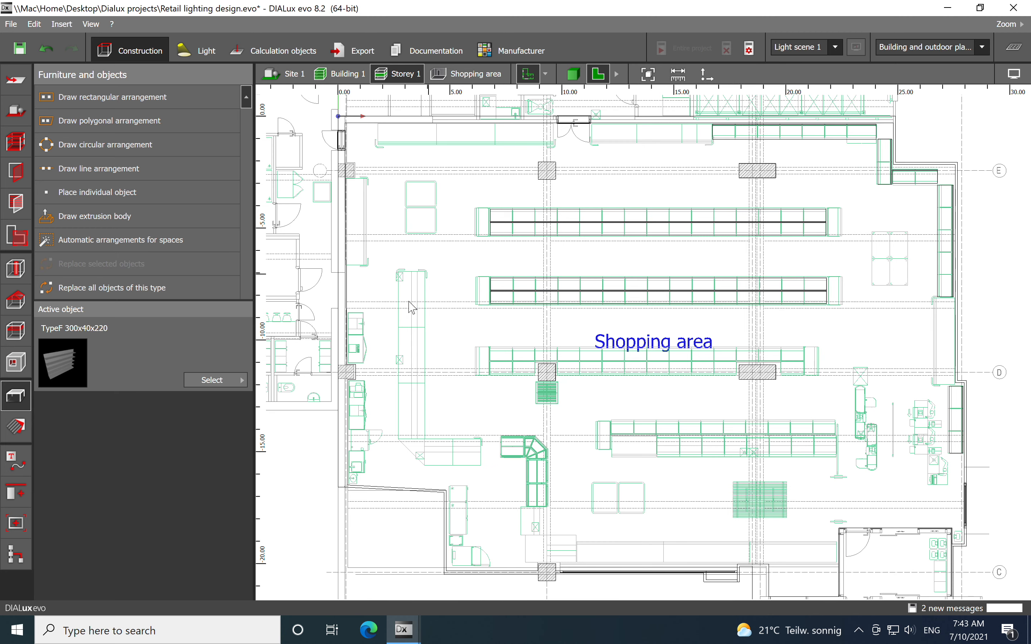
# Copy the upper shelf of the middle pair and paste it at the third double-row outline.
pyautogui.scroll(3, 629, 349)
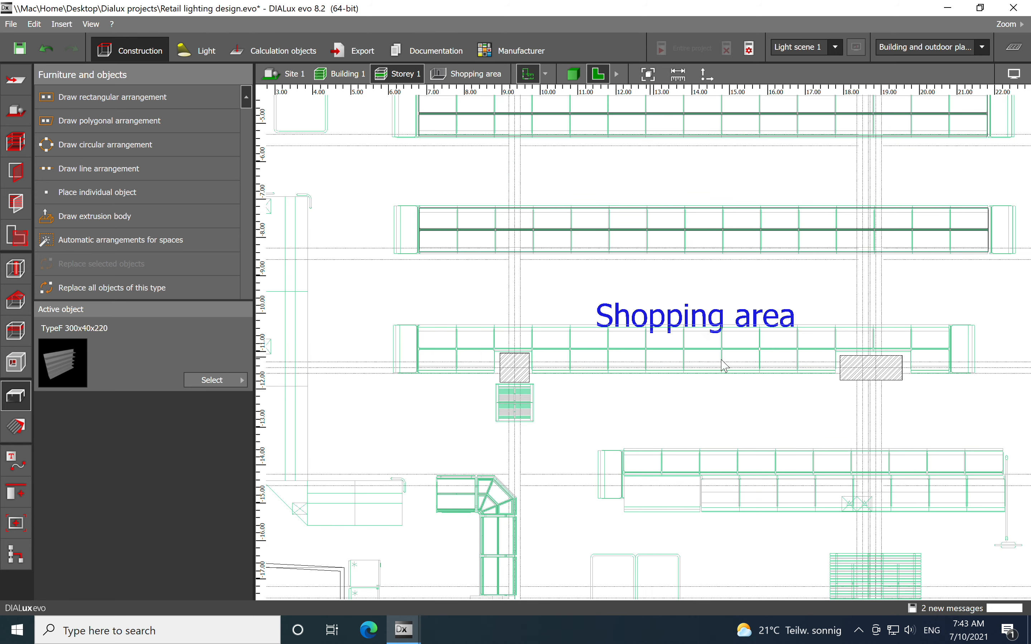
pyautogui.click(542, 222)
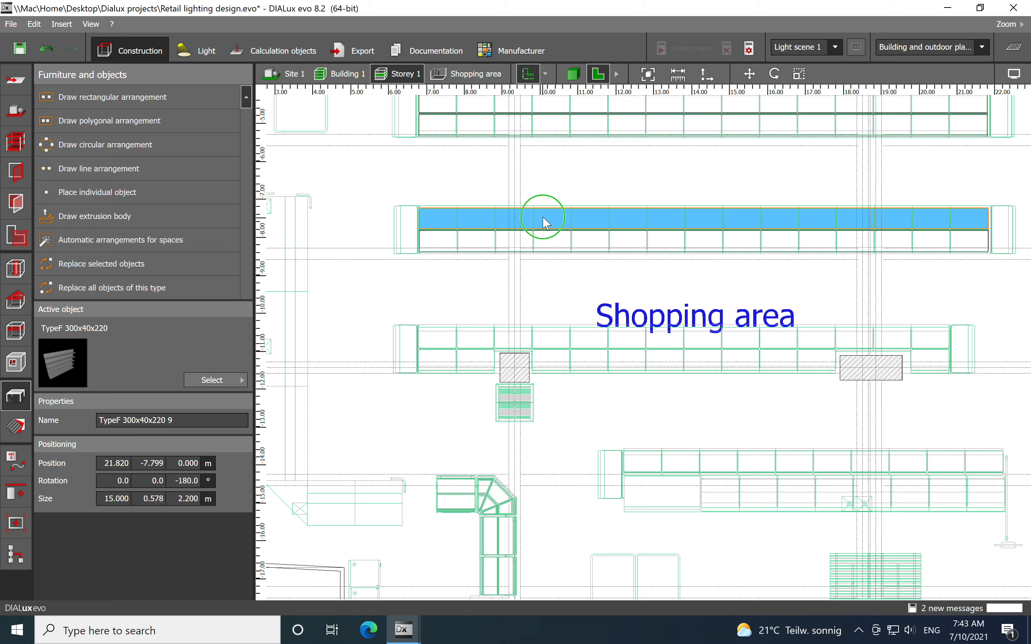
pyautogui.rightClick(543, 217)
pyautogui.click(575, 327)
pyautogui.scroll(3, 503, 329)
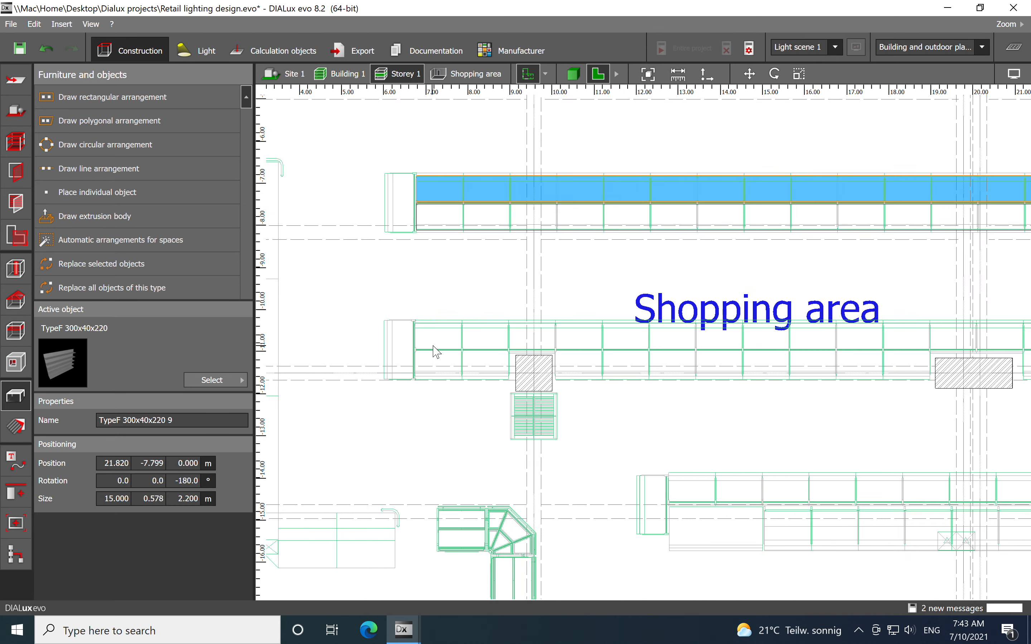
pyautogui.rightClick(501, 329)
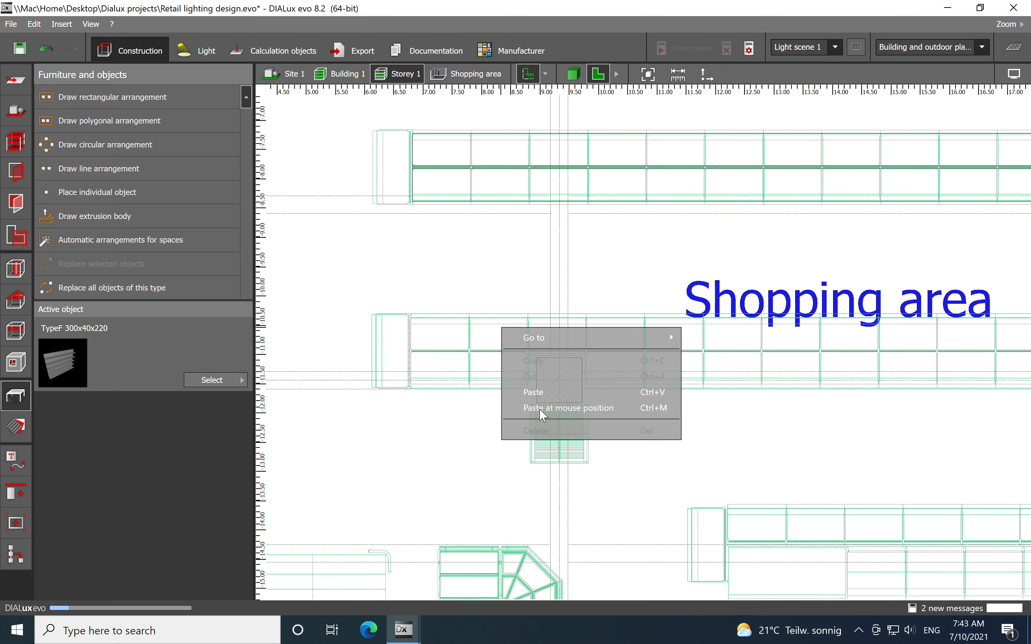
pyautogui.click(528, 407)
# Move the pasted shelf onto the third outline's upper row, flush with the row's right end.
pyautogui.scroll(-3, 682, 353)
pyautogui.scroll(3, 681, 352)
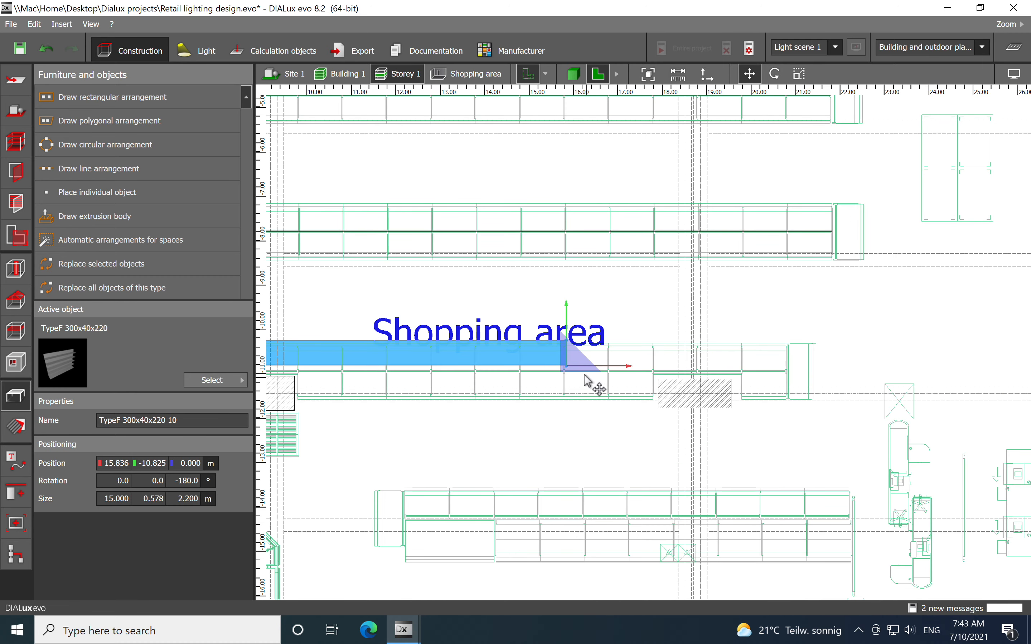
pyautogui.moveTo(728, 363); pyautogui.dragTo(785, 373)
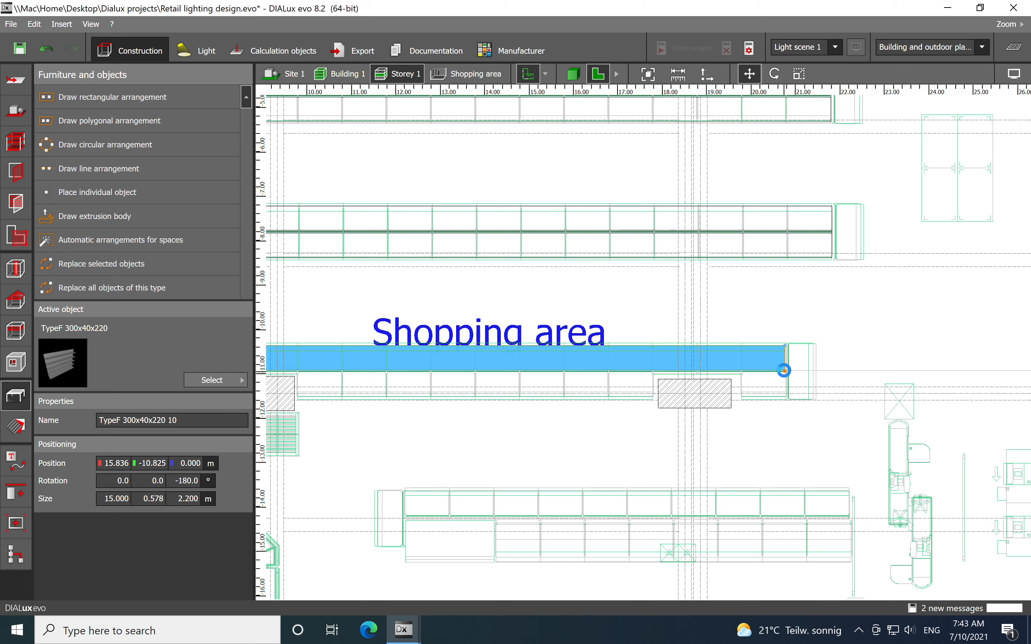
pyautogui.scroll(2, 784, 371)
pyautogui.scroll(3, 805, 392)
pyautogui.moveTo(752, 401); pyautogui.dragTo(763, 398)
pyautogui.click(656, 165)
pyautogui.scroll(-5, 656, 166)
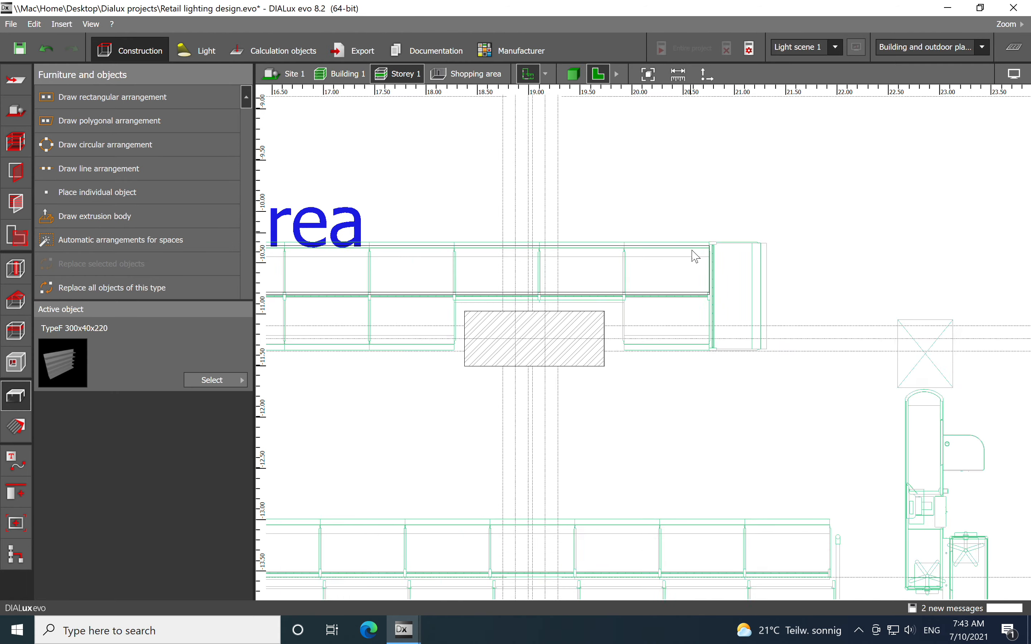
# Shorten the third row's upper shelf so its left end meets the start of the shelf outline.
pyautogui.scroll(4, 432, 327)
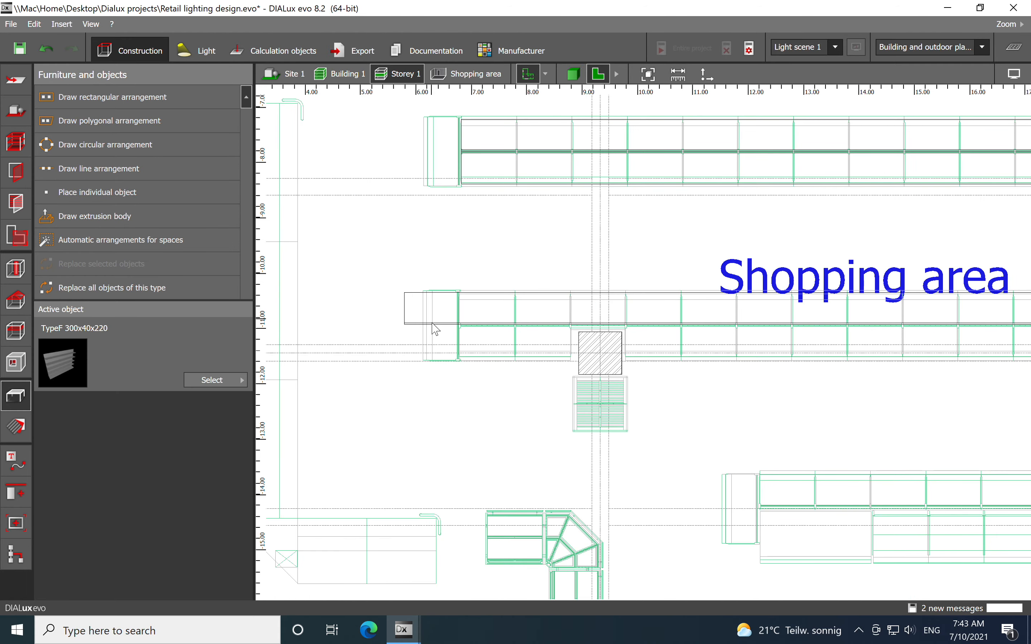
pyautogui.click(483, 317)
pyautogui.scroll(-2, 493, 326)
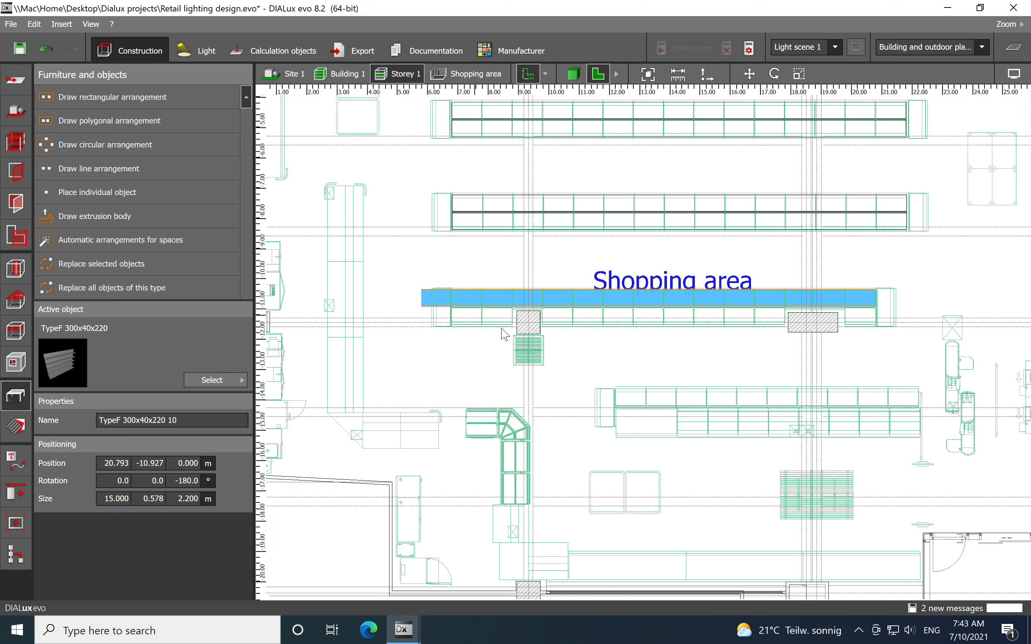
pyautogui.scroll(1, 479, 308)
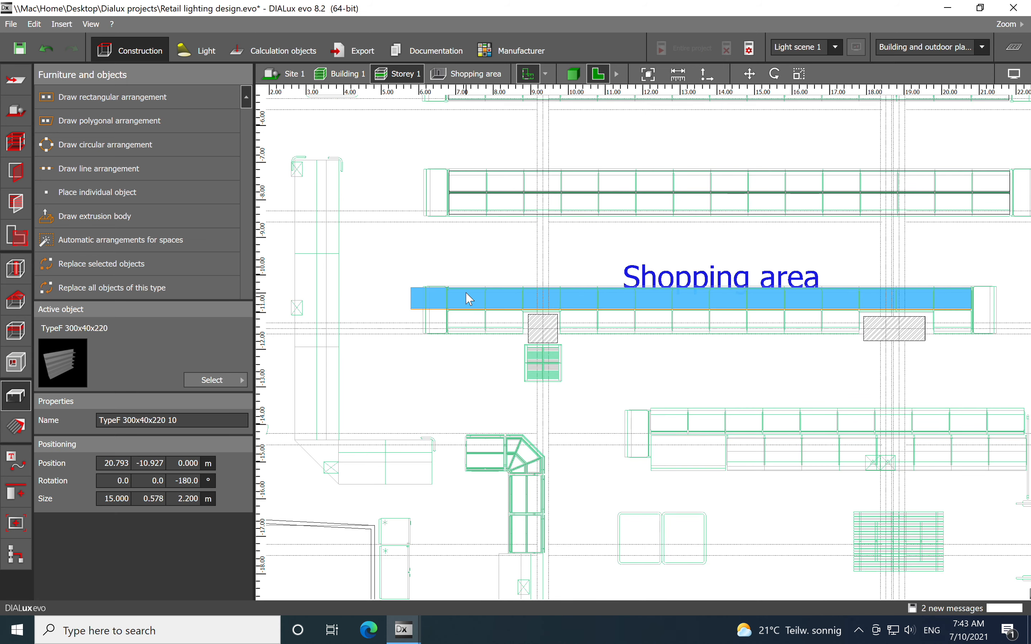
pyautogui.rightClick(468, 299)
pyautogui.click(487, 329)
pyautogui.scroll(2, 443, 294)
pyautogui.moveTo(403, 315); pyautogui.dragTo(459, 316)
pyautogui.click(354, 264)
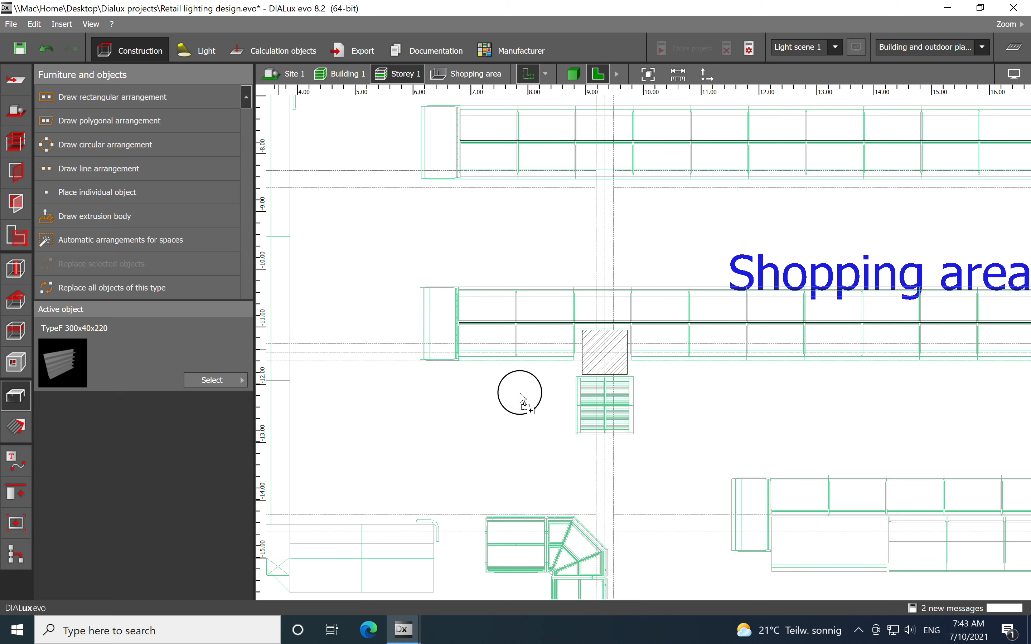
# Place a new TypeF 300x40x220 shelf and move it to the left corner of the third outline's lower row.
pyautogui.click(488, 358)
pyautogui.scroll(2, 490, 364)
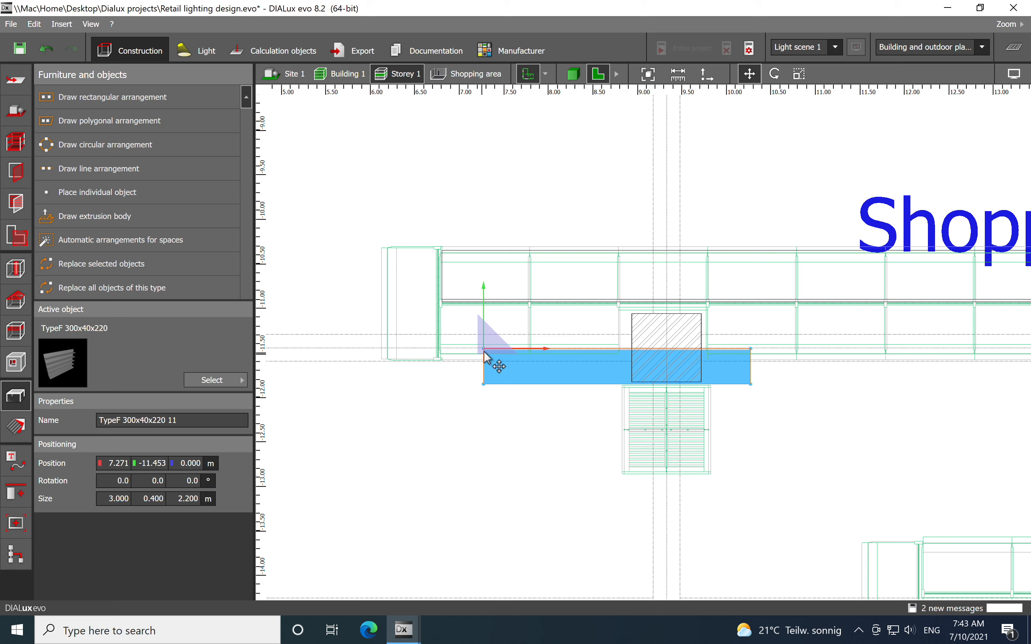
pyautogui.moveTo(456, 334); pyautogui.dragTo(441, 314)
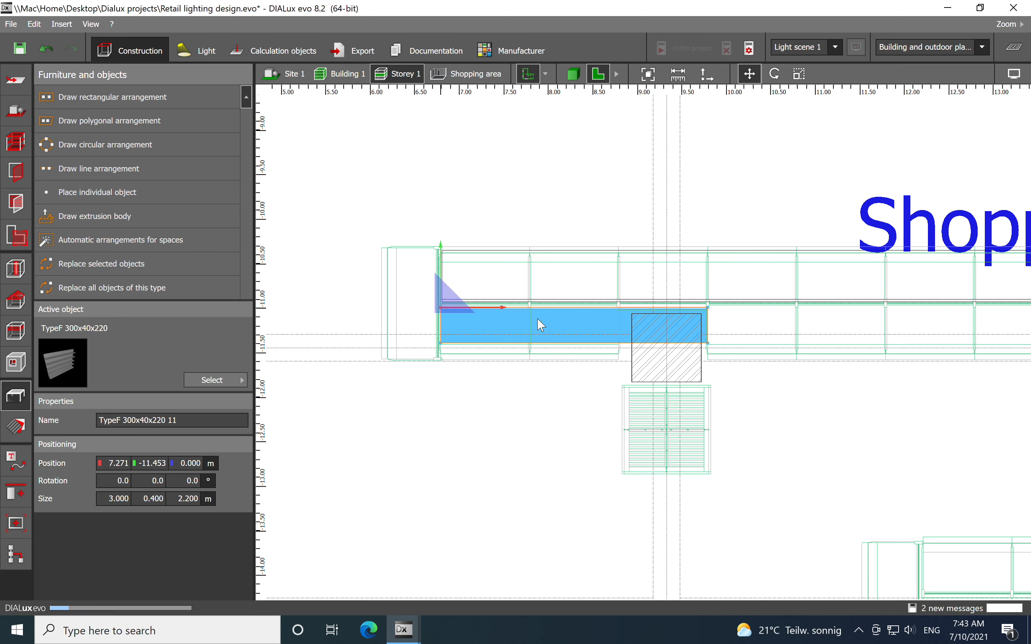
# Scale the new lower-row shelf to about 1.99 m long and 0.59 m deep, ending before the pillar.
pyautogui.rightClick(703, 327)
pyautogui.click(737, 367)
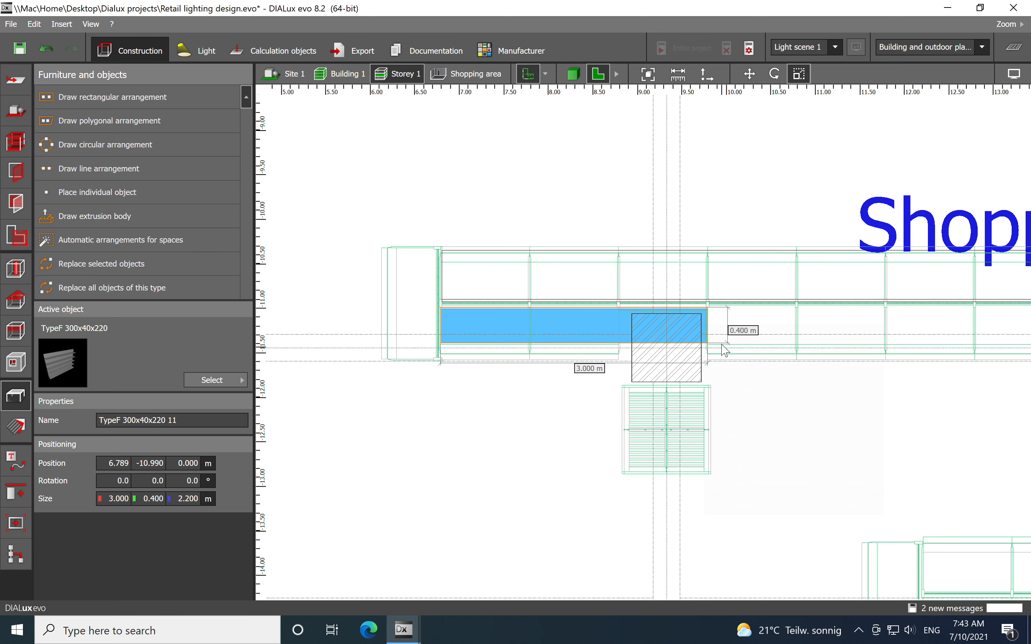
pyautogui.moveTo(709, 331); pyautogui.dragTo(619, 329)
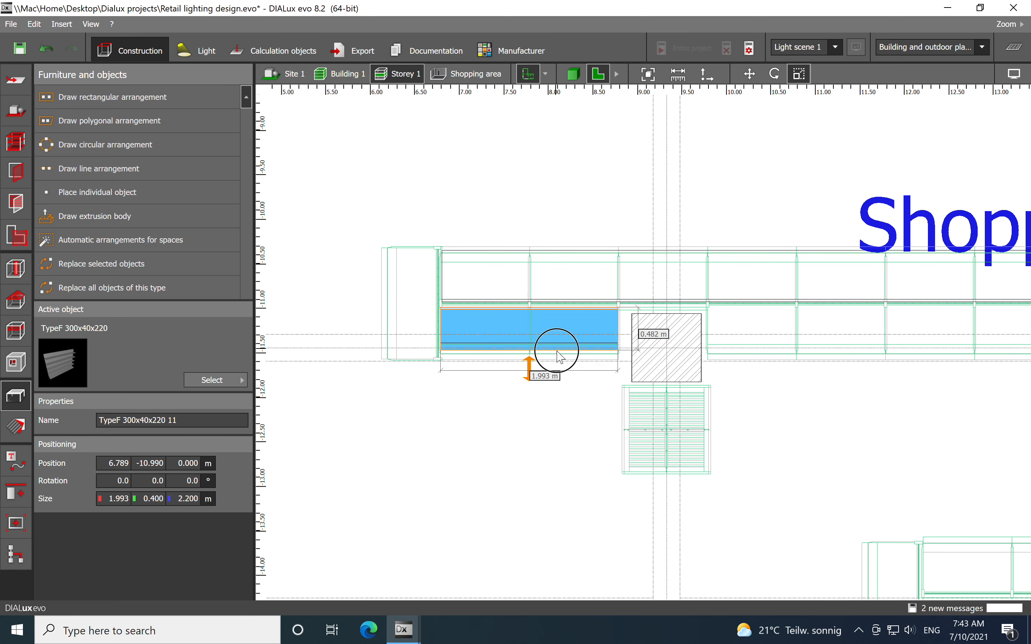
pyautogui.click(554, 410)
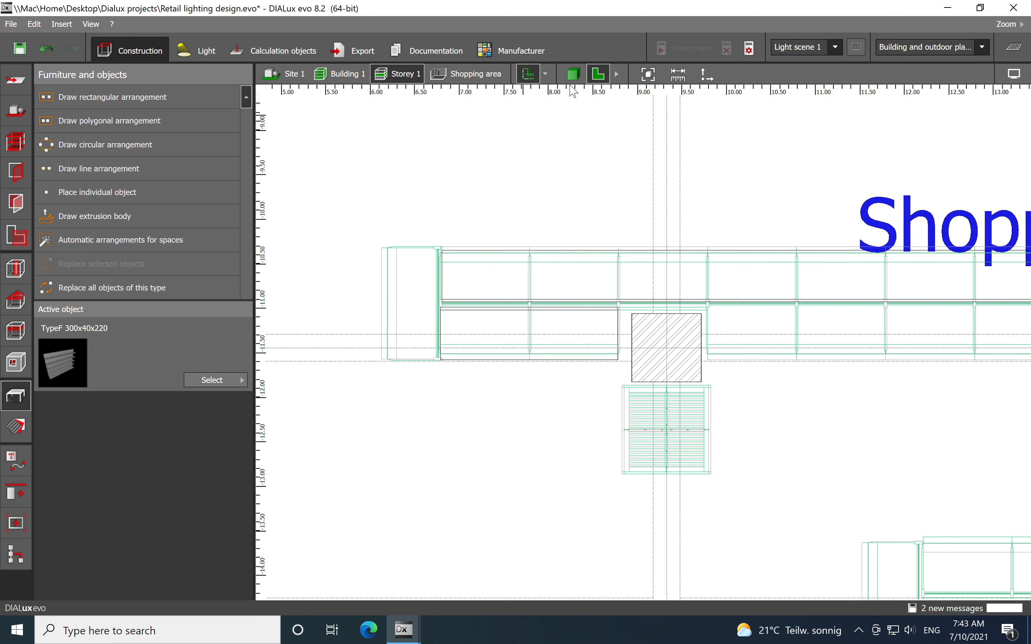
# Examine the central shelf rows and the short shelf beside the pillar in 3D, and return to the plan view.
pyautogui.click(576, 73)
pyautogui.scroll(-3, 586, 378)
pyautogui.moveTo(585, 378); pyautogui.dragTo(606, 377, button='right')
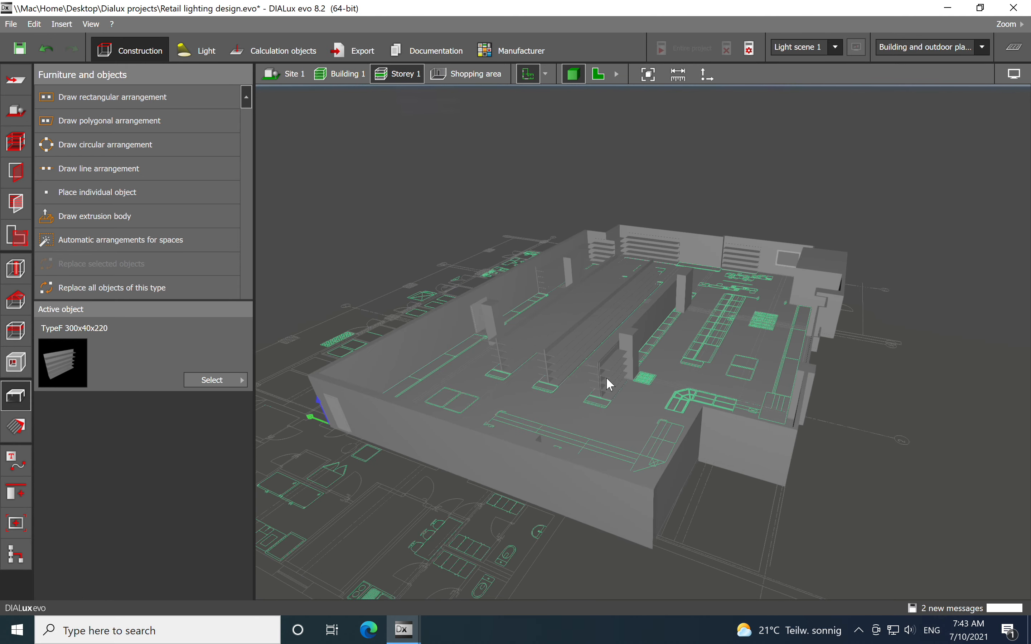
pyautogui.scroll(3, 606, 377)
pyautogui.scroll(5, 653, 478)
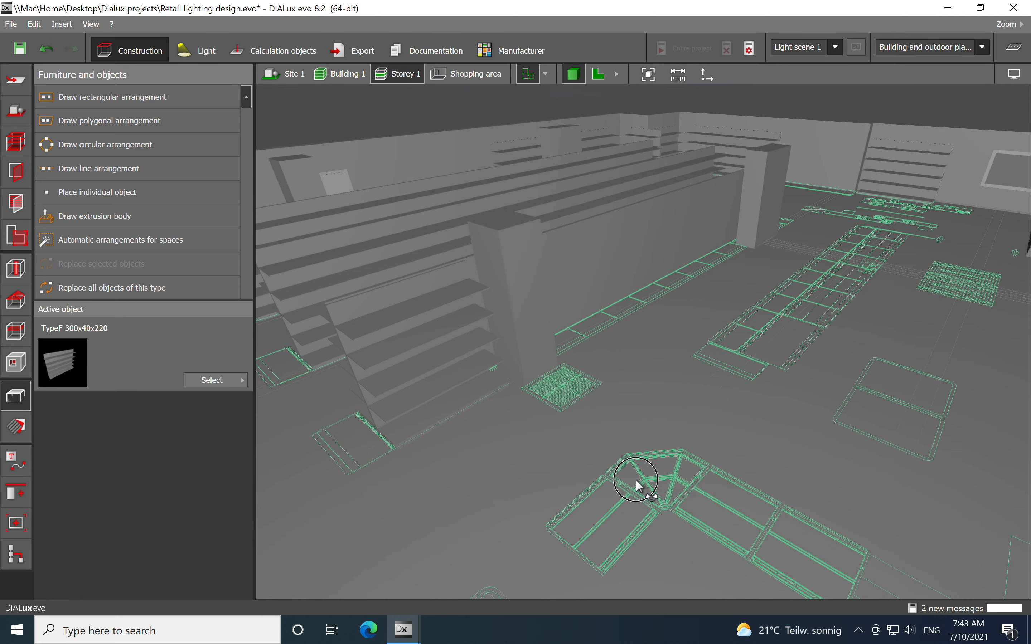
pyautogui.scroll(-5, 684, 391)
pyautogui.moveTo(603, 437); pyautogui.dragTo(700, 423, button='right')
pyautogui.scroll(3, 701, 424)
pyautogui.moveTo(728, 447); pyautogui.dragTo(658, 461, button='middle')
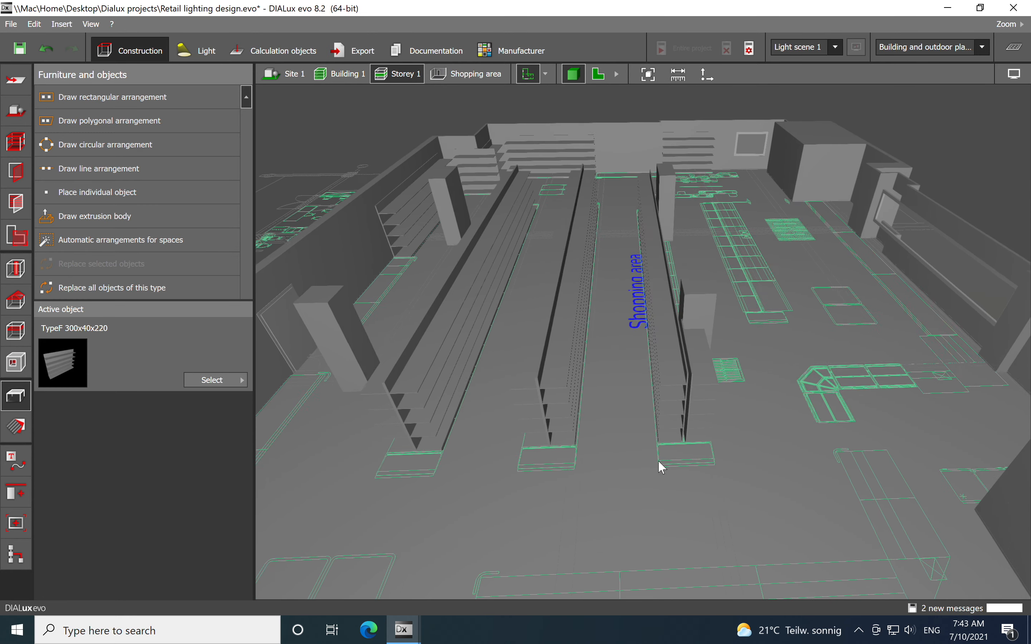
pyautogui.click(598, 75)
# Place another TypeF 300x40x220 shelf in the third row's lower outline, between the two pillars.
pyautogui.scroll(-1, 471, 283)
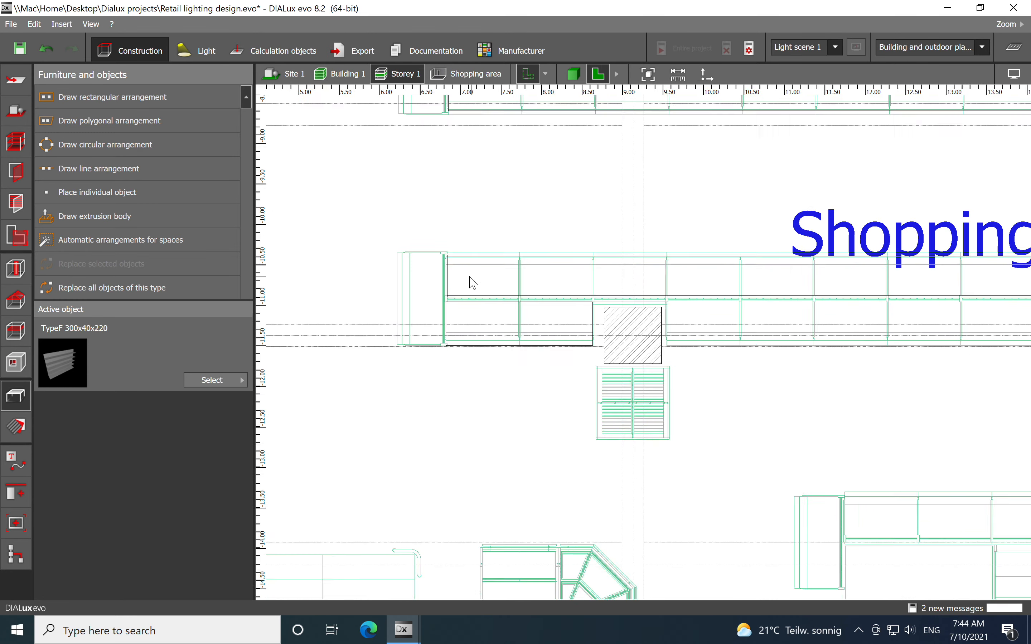
pyautogui.scroll(2, 538, 336)
pyautogui.click(489, 308)
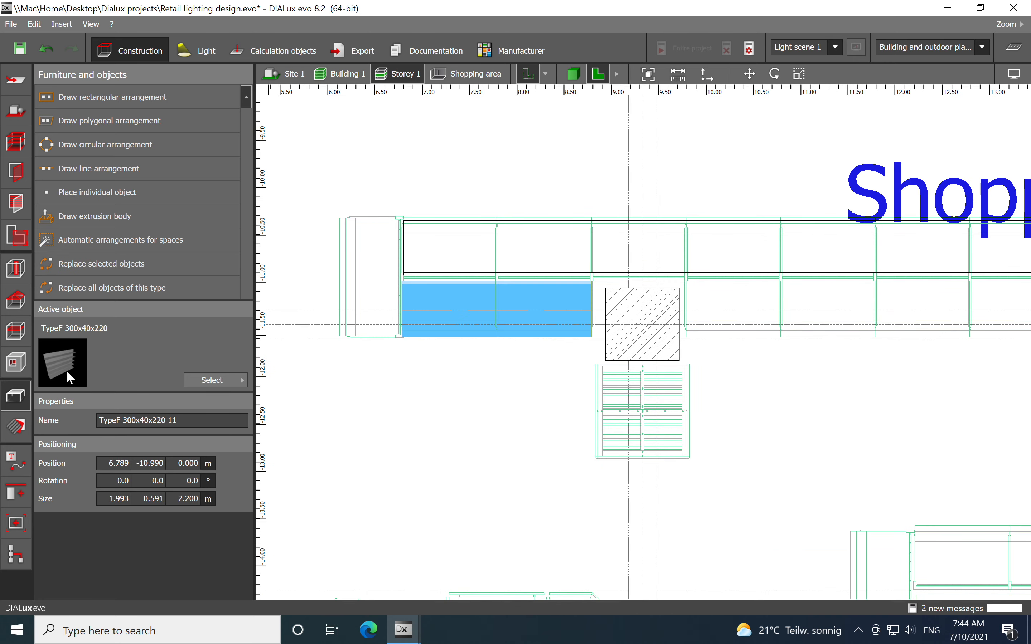
pyautogui.click(741, 317)
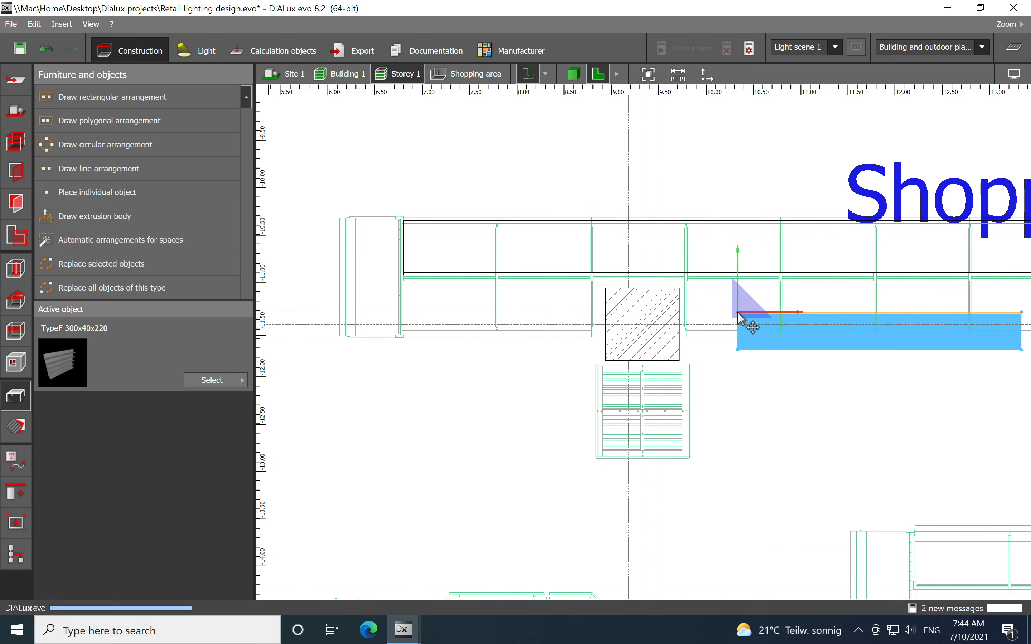
pyautogui.moveTo(720, 361); pyautogui.dragTo(657, 354, button='middle')
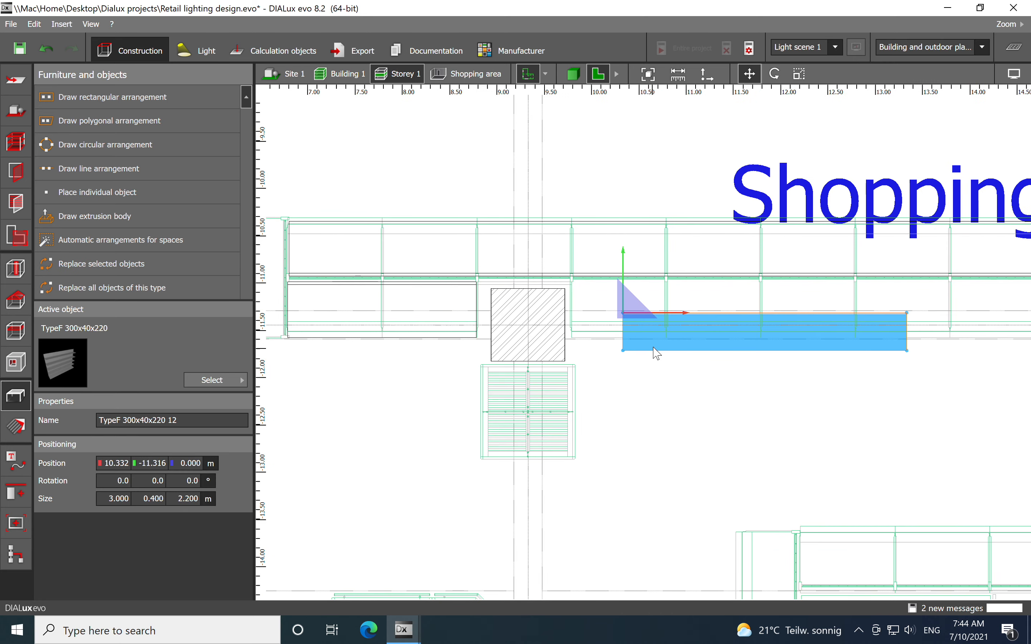
# Stretch the new shelf to about 7.47 m long toward the wide pillar.
pyautogui.rightClick(645, 322)
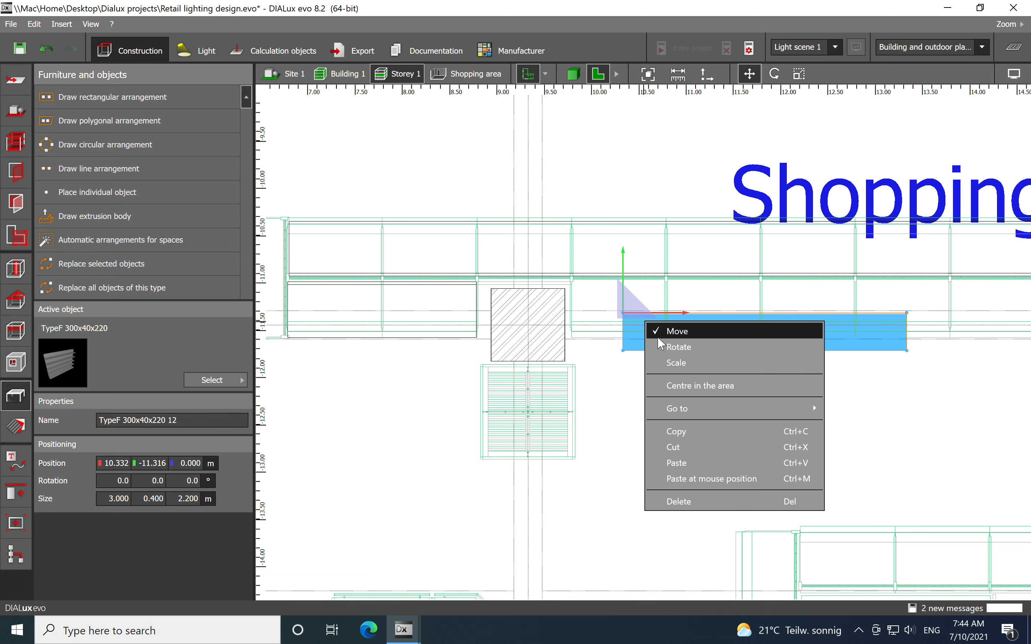
pyautogui.click(677, 362)
pyautogui.scroll(-5, 677, 341)
pyautogui.scroll(2, 677, 337)
pyautogui.scroll(2, 677, 336)
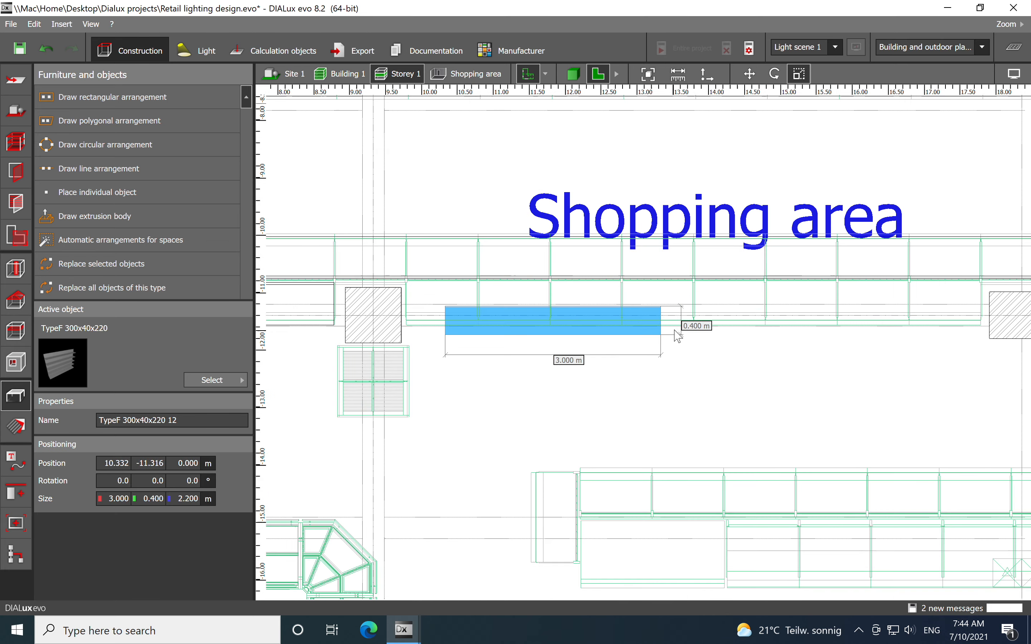
pyautogui.moveTo(663, 325); pyautogui.dragTo(984, 322)
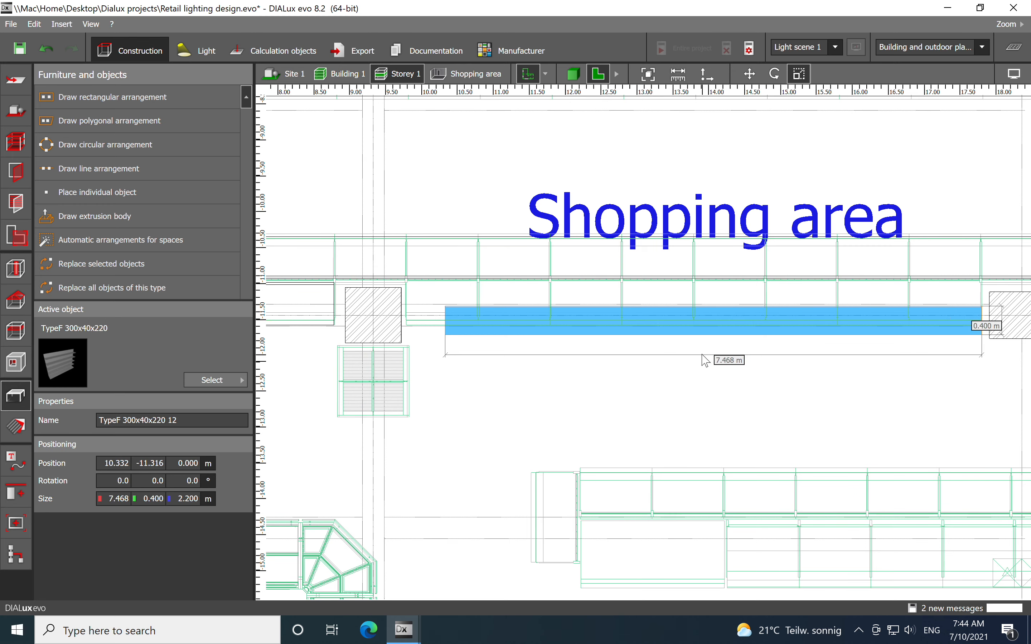
# Move the long shelf so its upper corner snaps to the outline's start just after the first pillar.
pyautogui.click(719, 343)
pyautogui.rightClick(570, 319)
pyautogui.click(588, 324)
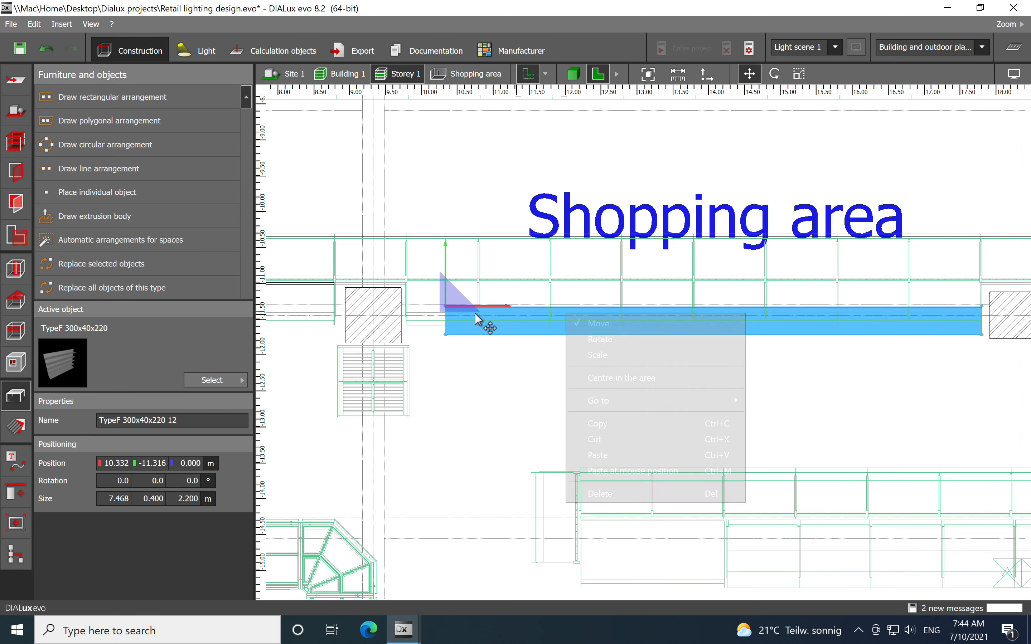
pyautogui.click(453, 316)
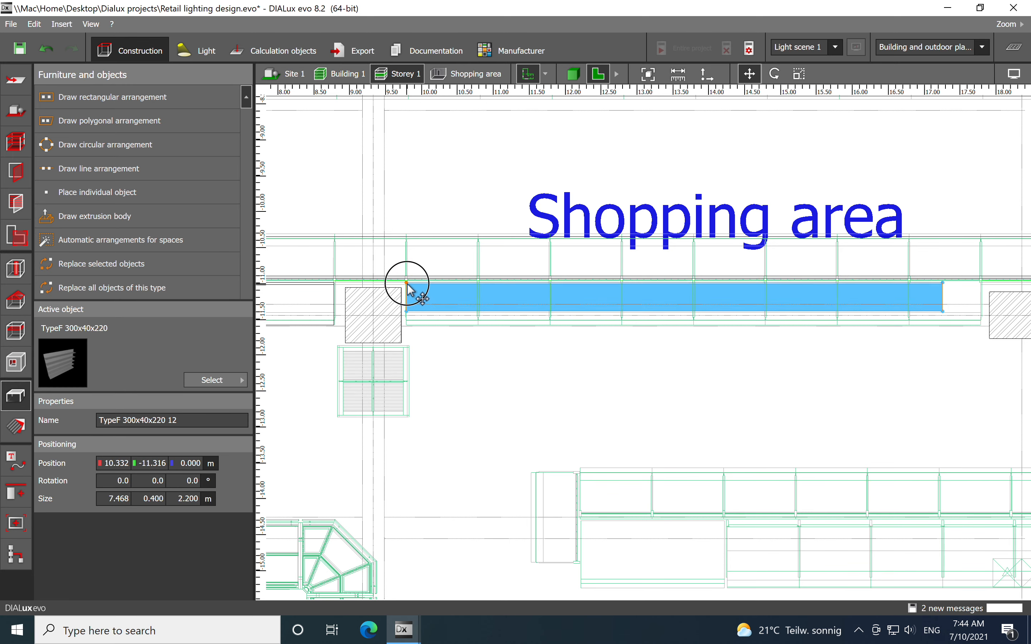
pyautogui.click(414, 291)
# Scale the shelf to about 0.59 m deep and 7.99 m long, ending before the wide pillar.
pyautogui.rightClick(531, 307)
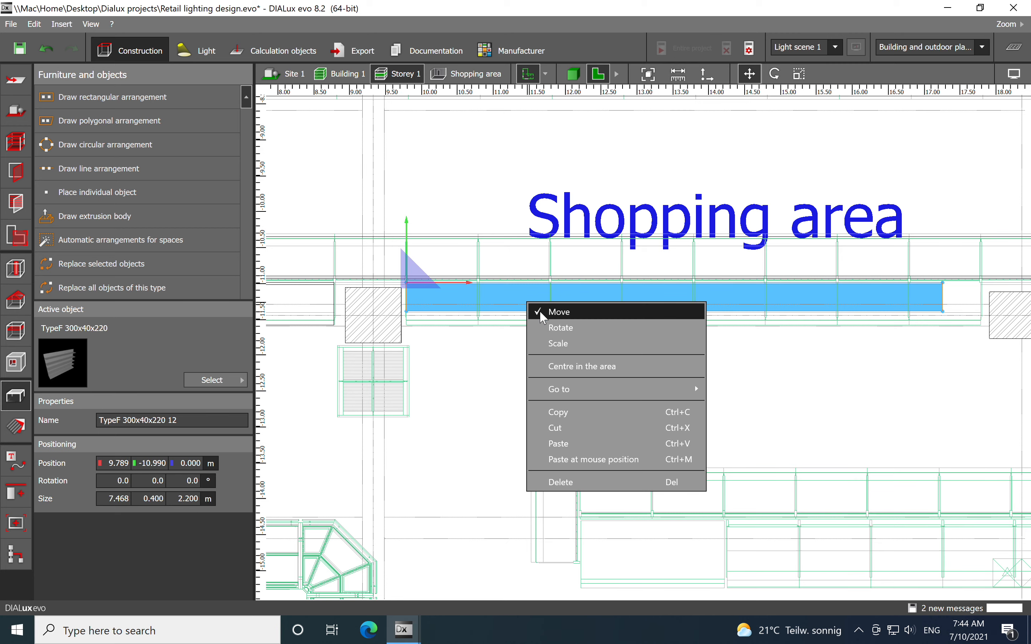
pyautogui.click(549, 342)
pyautogui.scroll(1, 681, 317)
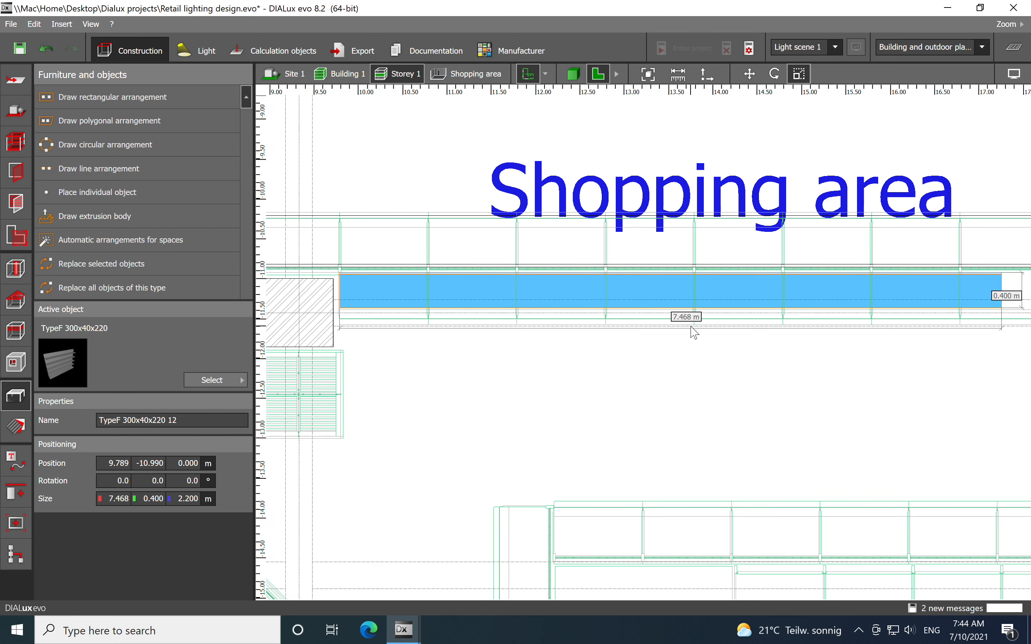
pyautogui.click(633, 322)
pyautogui.scroll(-2, 659, 344)
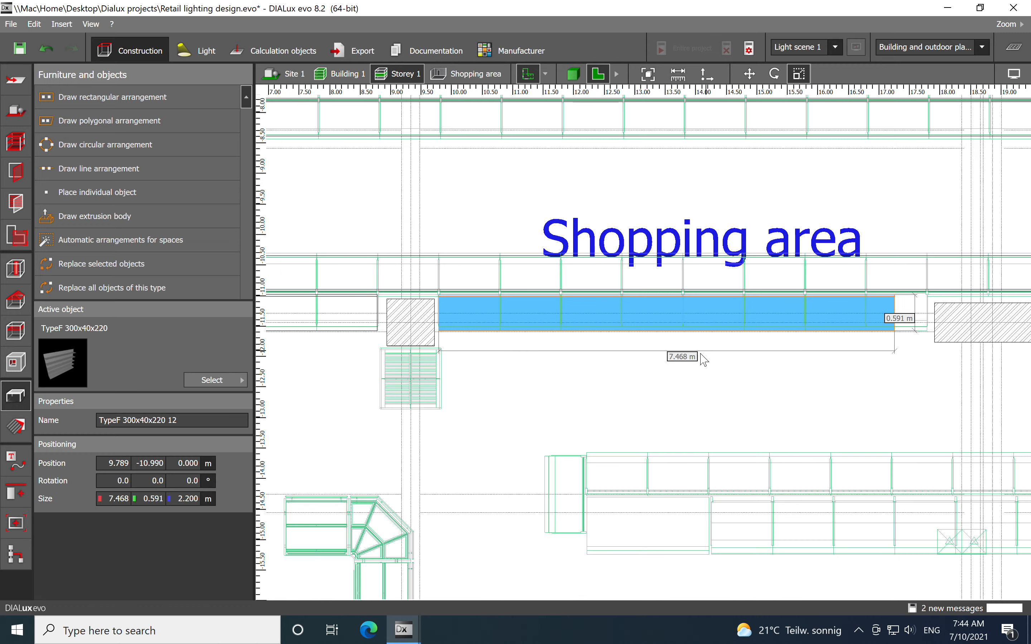
pyautogui.moveTo(706, 354); pyautogui.dragTo(453, 370, button='middle')
pyautogui.scroll(2, 657, 329)
pyautogui.moveTo(635, 334); pyautogui.dragTo(682, 333)
pyautogui.scroll(-2, 591, 389)
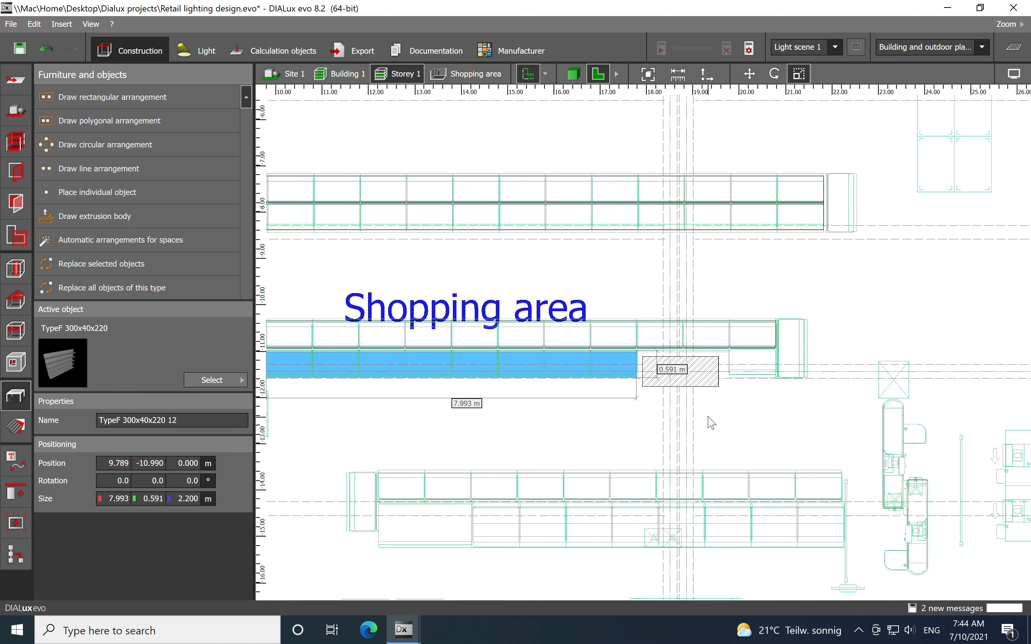
pyautogui.click(709, 421)
# Copy the short lower-row shelf beside the first pillar and paste it into the outline beyond the wide pillar.
pyautogui.scroll(-2, 694, 390)
pyautogui.rightClick(344, 375)
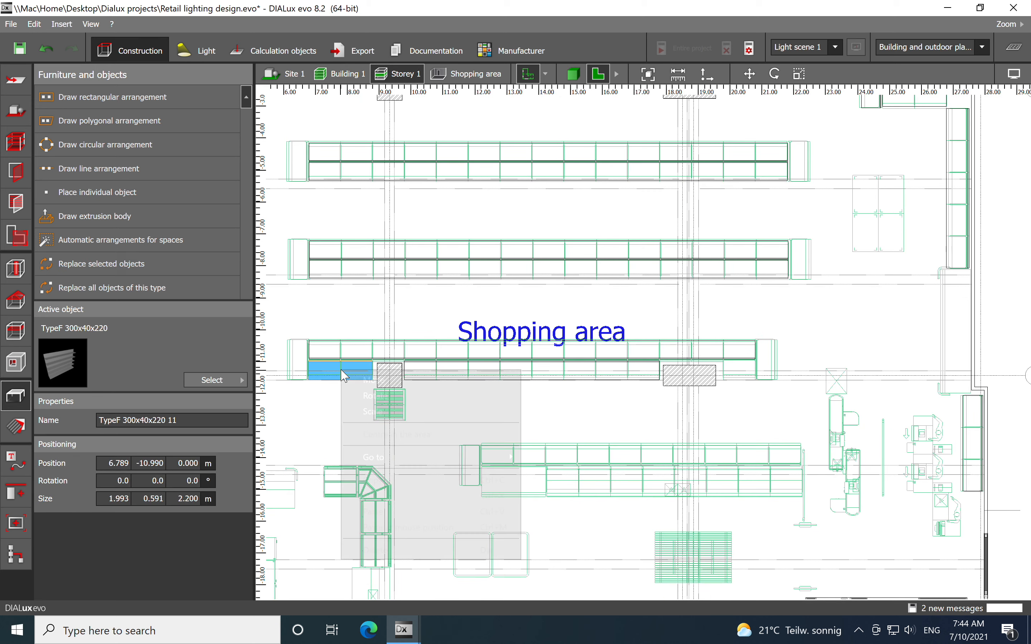
pyautogui.click(388, 478)
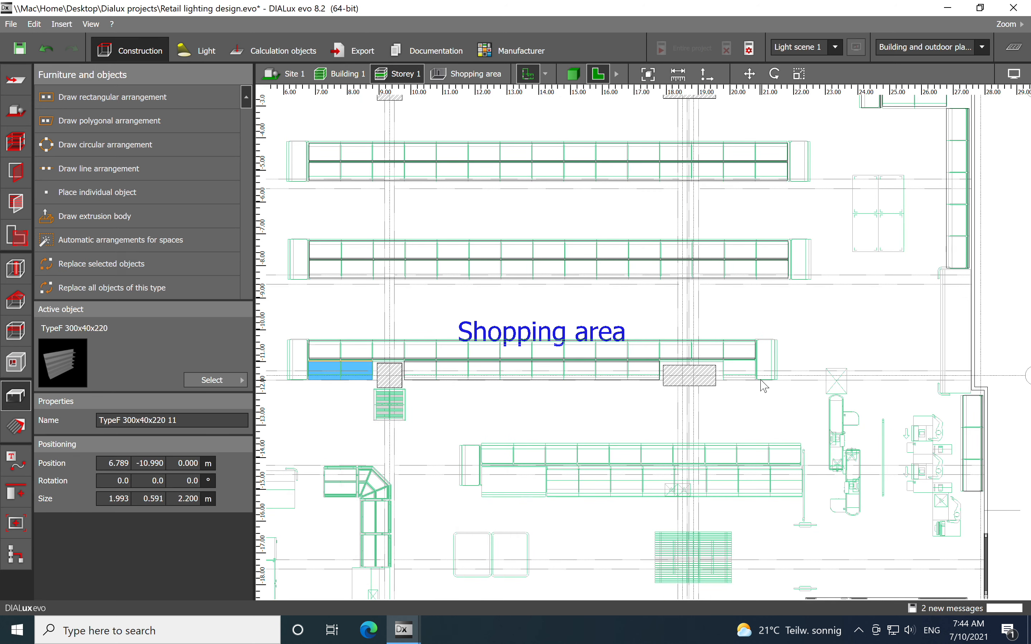
pyautogui.scroll(5, 761, 380)
pyautogui.rightClick(679, 337)
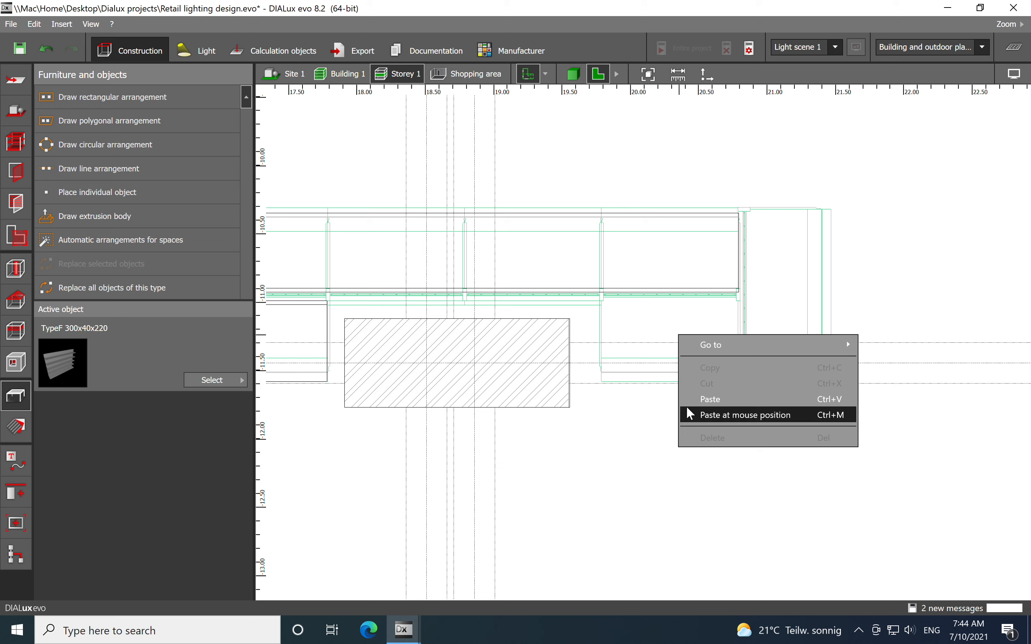
pyautogui.click(712, 419)
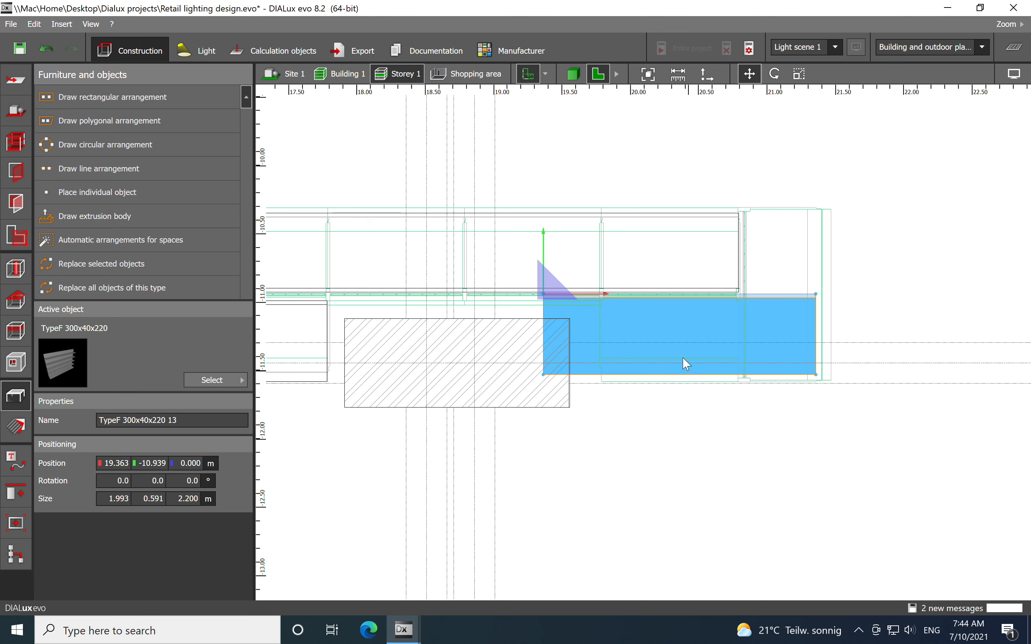
# Shorten the pasted shelf from both ends to about 1.01 m so it fits the outline beyond the wide pillar.
pyautogui.rightClick(683, 338)
pyautogui.click(717, 377)
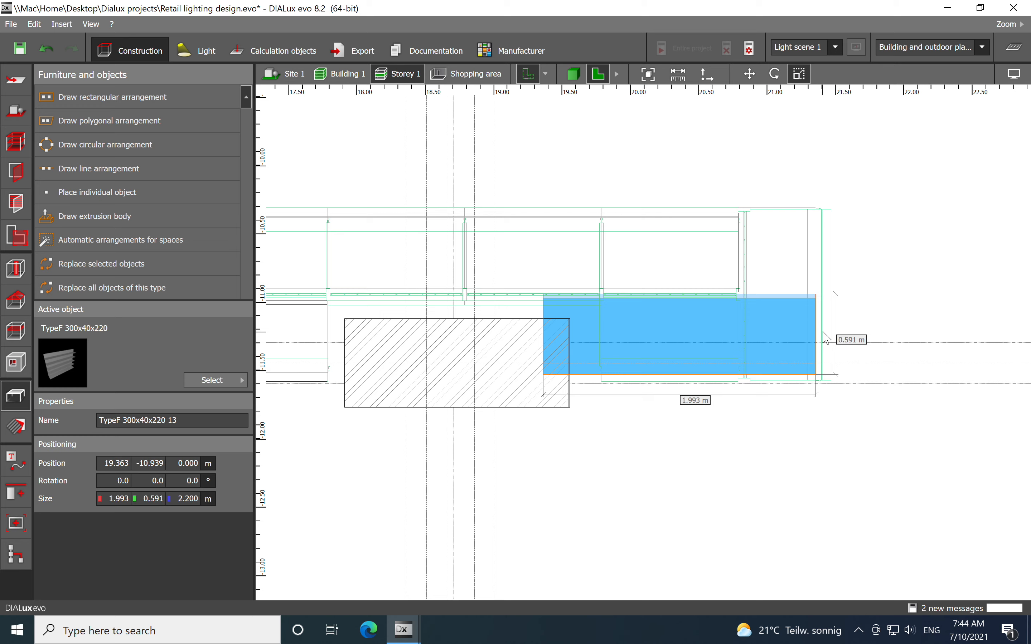
pyautogui.moveTo(821, 338); pyautogui.dragTo(741, 339)
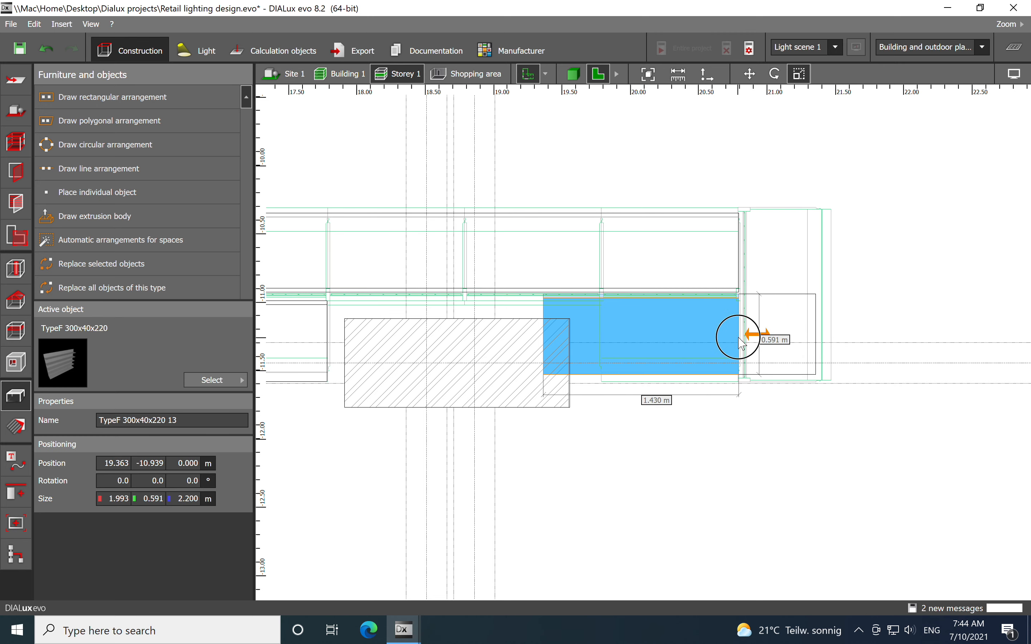
pyautogui.moveTo(545, 338); pyautogui.dragTo(600, 337)
pyautogui.click(641, 465)
pyautogui.scroll(-4, 593, 320)
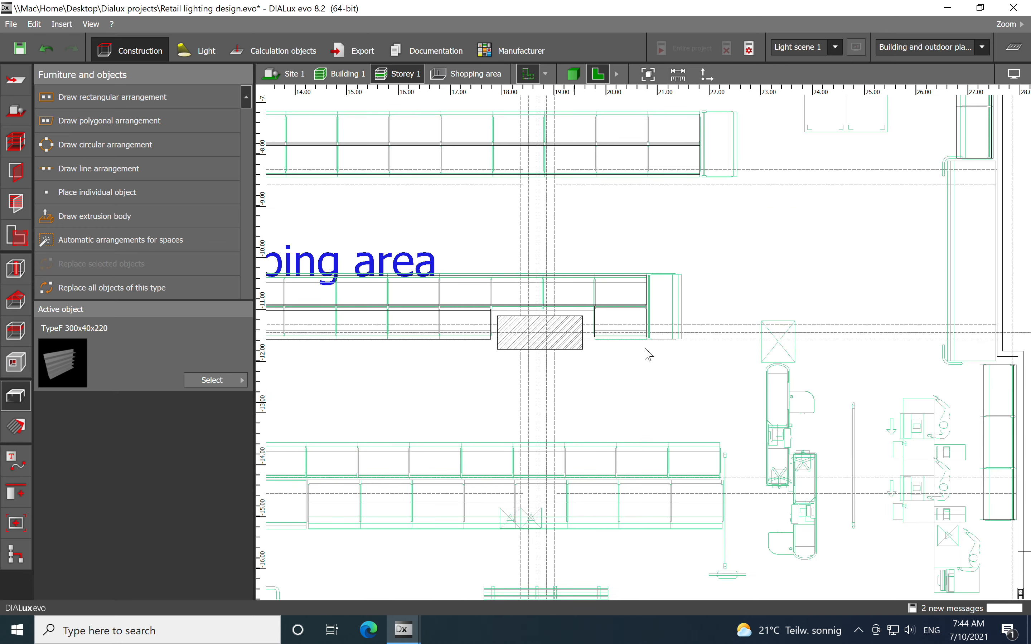
# Copy this 1.01 m shelf and paste the duplicate over the end-cap outline of the third row.
pyautogui.scroll(1, 625, 343)
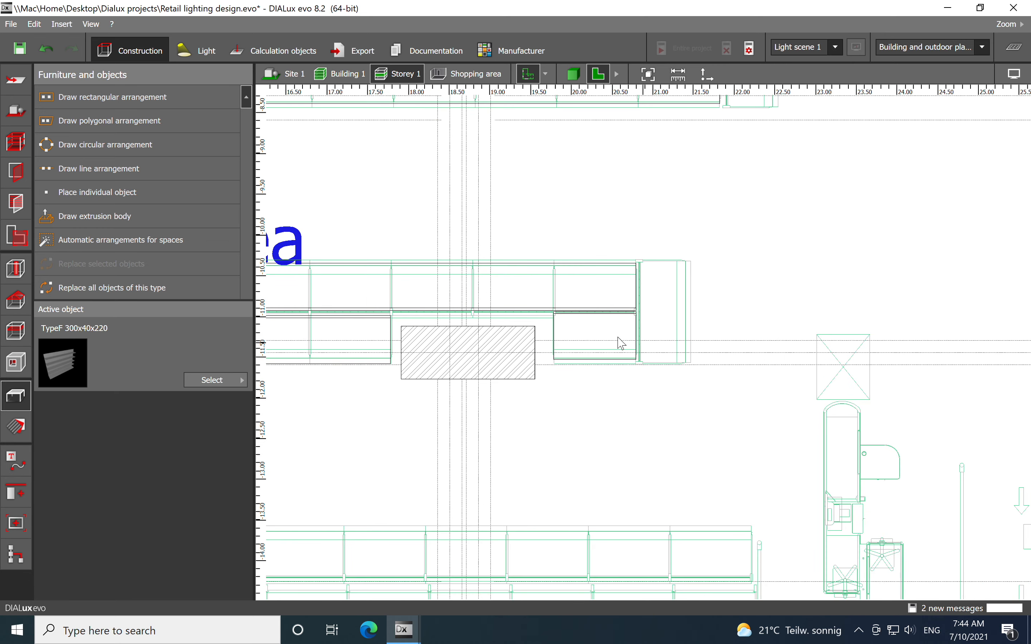
pyautogui.click(604, 341)
pyautogui.rightClick(602, 338)
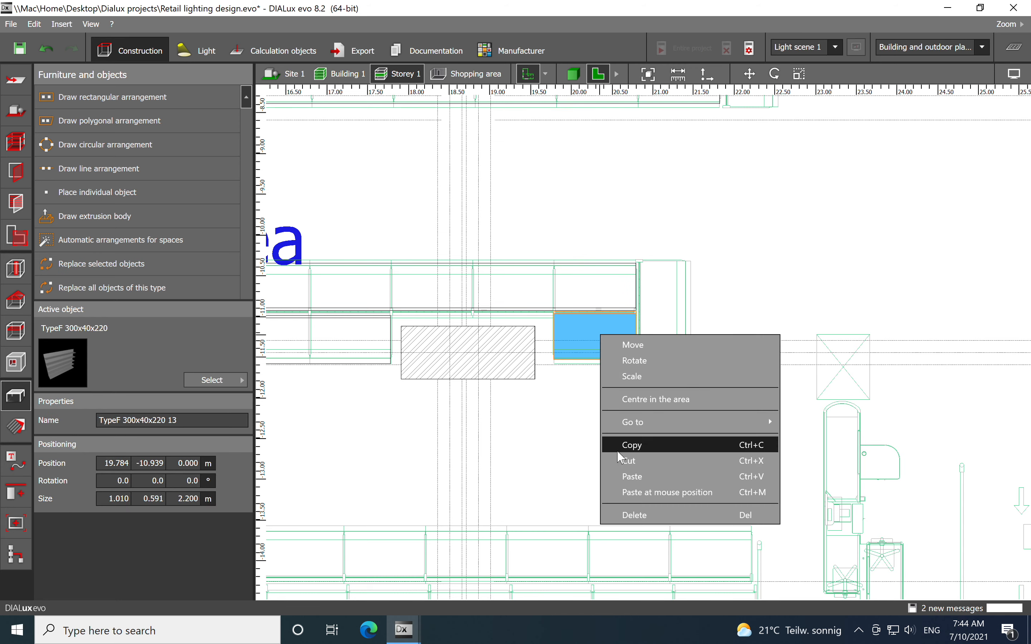
pyautogui.press('Escape')
pyautogui.rightClick(666, 311)
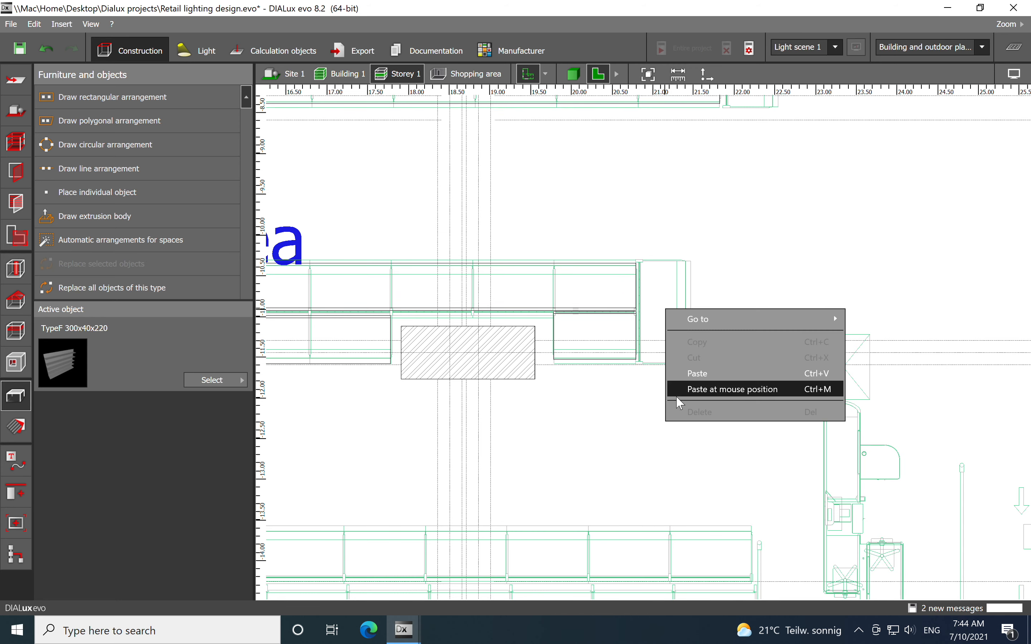
pyautogui.click(681, 389)
# Rotate the pasted shelf by 90° and move it against the third row's end, aligned with the lower shelf's edge.
pyautogui.rightClick(672, 306)
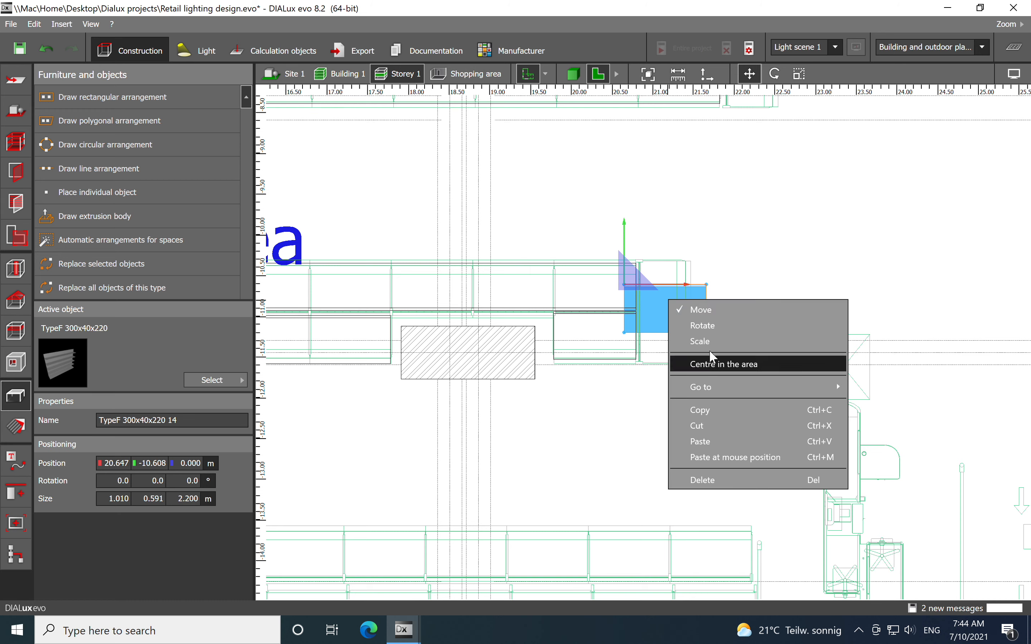
pyautogui.click(715, 326)
pyautogui.moveTo(704, 292); pyautogui.dragTo(622, 181)
pyautogui.rightClick(641, 216)
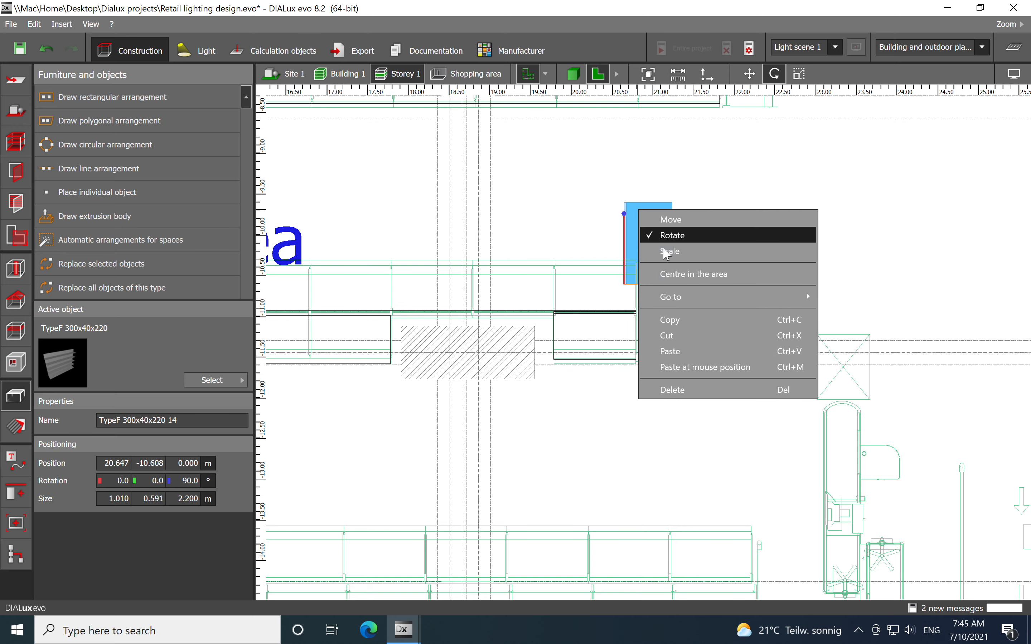
pyautogui.click(673, 219)
pyautogui.moveTo(641, 281); pyautogui.dragTo(656, 351)
# Stretch the rotated end shelf to about 1.18 m so it spans the full width of the third row.
pyautogui.rightClick(667, 317)
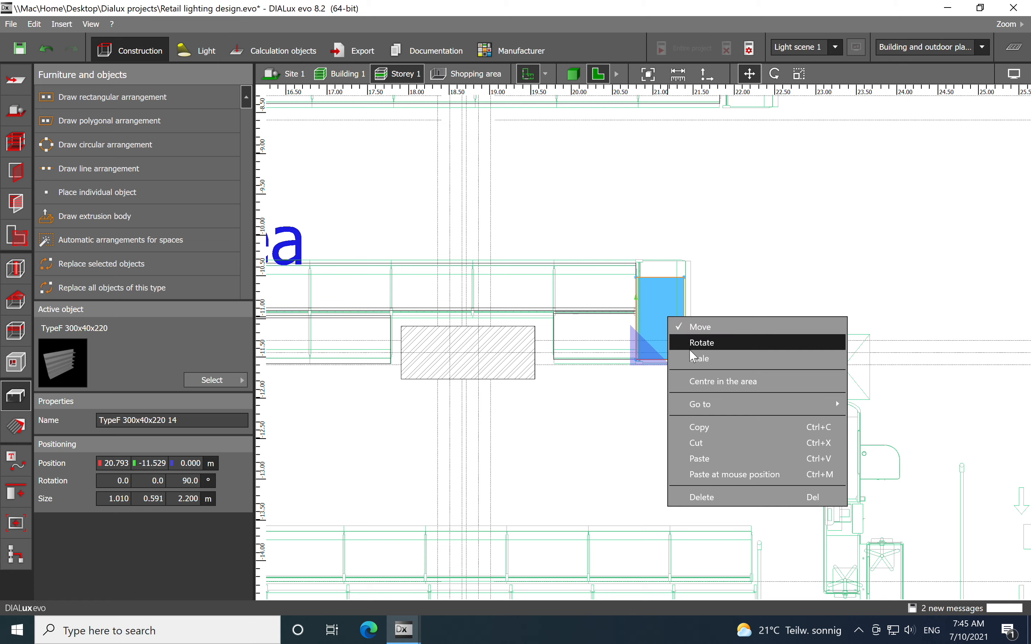
pyautogui.click(679, 360)
pyautogui.moveTo(667, 276); pyautogui.dragTo(666, 265)
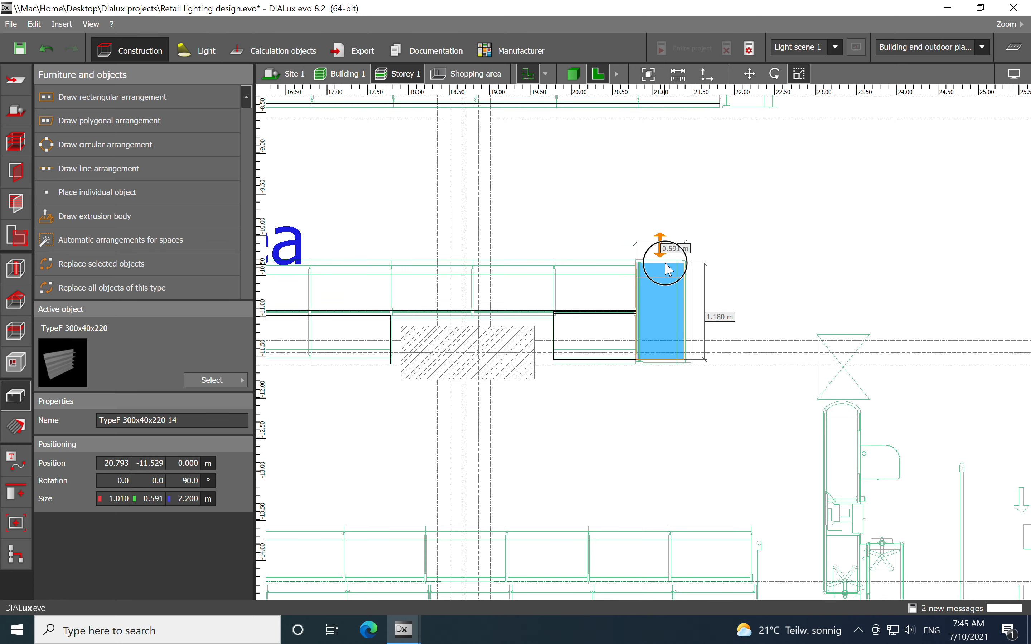
pyautogui.click(656, 207)
pyautogui.scroll(-5, 633, 290)
pyautogui.moveTo(667, 296); pyautogui.dragTo(635, 339, button='middle')
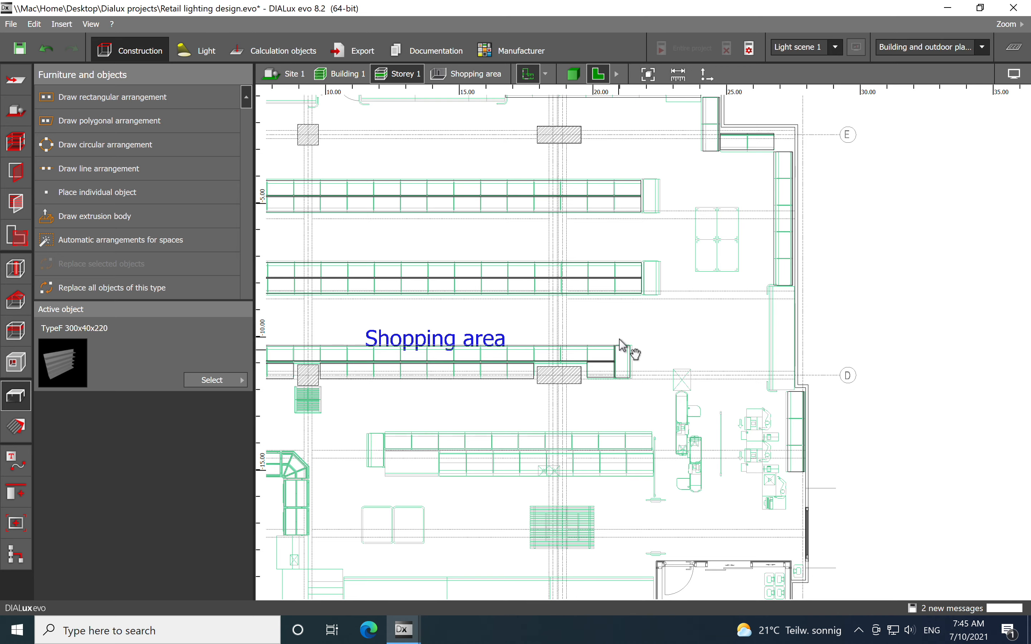
# Copy the third row's end shelf and paste it at the matching end-cap outline of the second row.
pyautogui.scroll(4, 620, 338)
pyautogui.click(628, 383)
pyautogui.rightClick(627, 383)
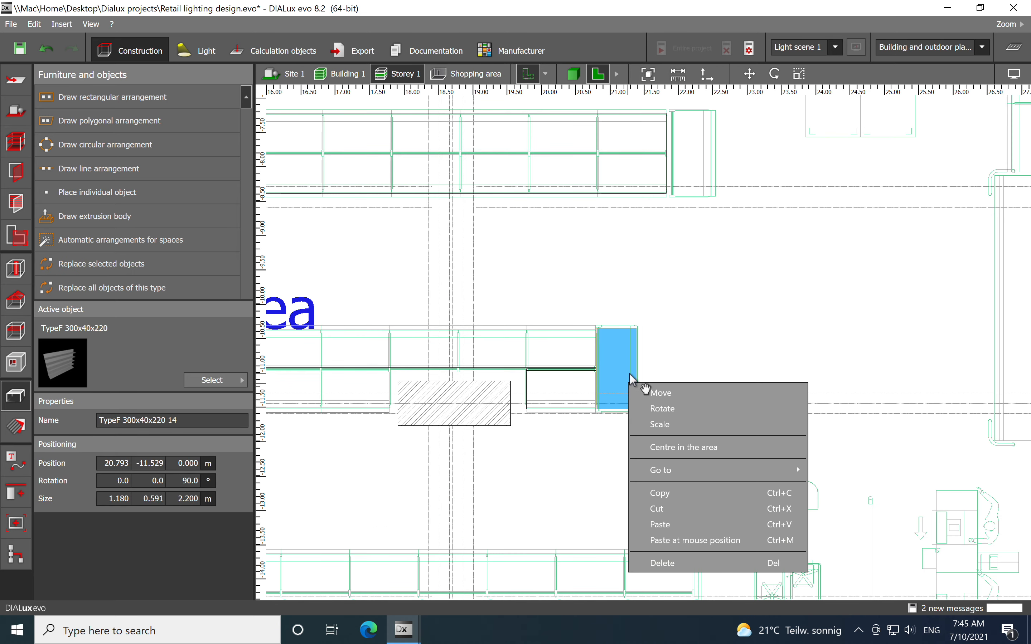
pyautogui.click(662, 490)
pyautogui.moveTo(708, 298); pyautogui.dragTo(677, 430, button='middle')
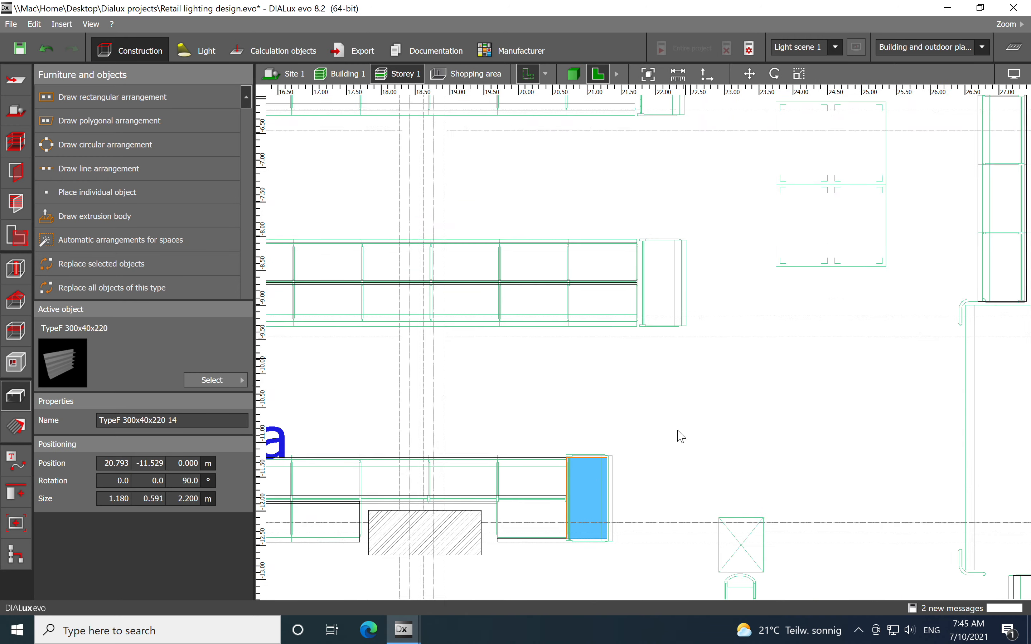
pyautogui.scroll(1, 699, 309)
pyautogui.rightClick(658, 285)
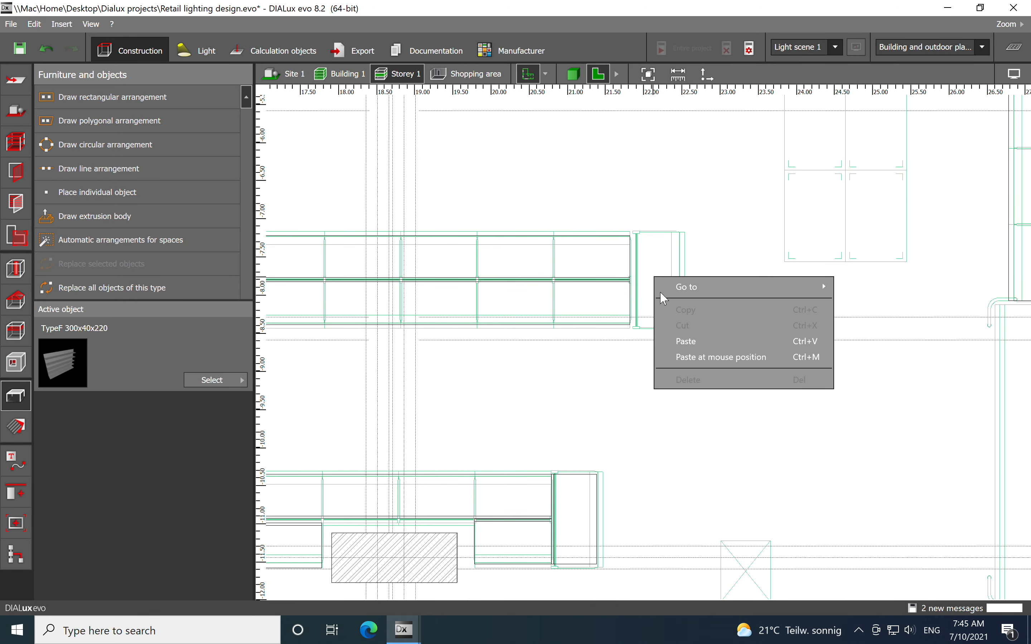
pyautogui.click(674, 358)
# Move the second row's end shelf into its outline and scale it to about 1.28 m long and 0.67 m deep.
pyautogui.scroll(3, 651, 323)
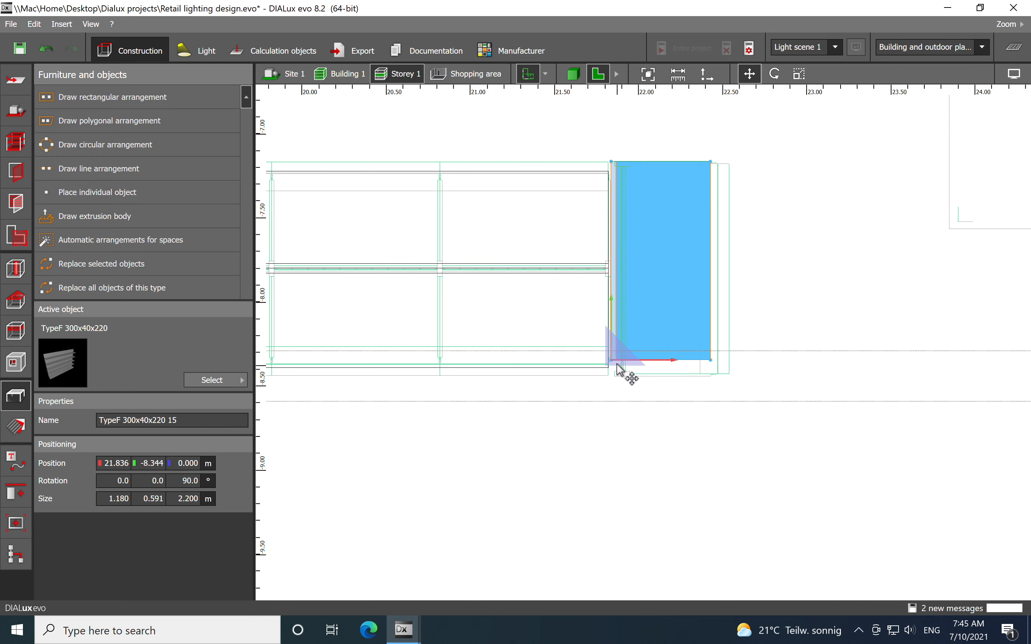
pyautogui.moveTo(609, 361); pyautogui.dragTo(673, 381)
pyautogui.rightClick(641, 356)
pyautogui.click(670, 392)
pyautogui.moveTo(719, 271); pyautogui.dragTo(729, 273)
pyautogui.click(809, 294)
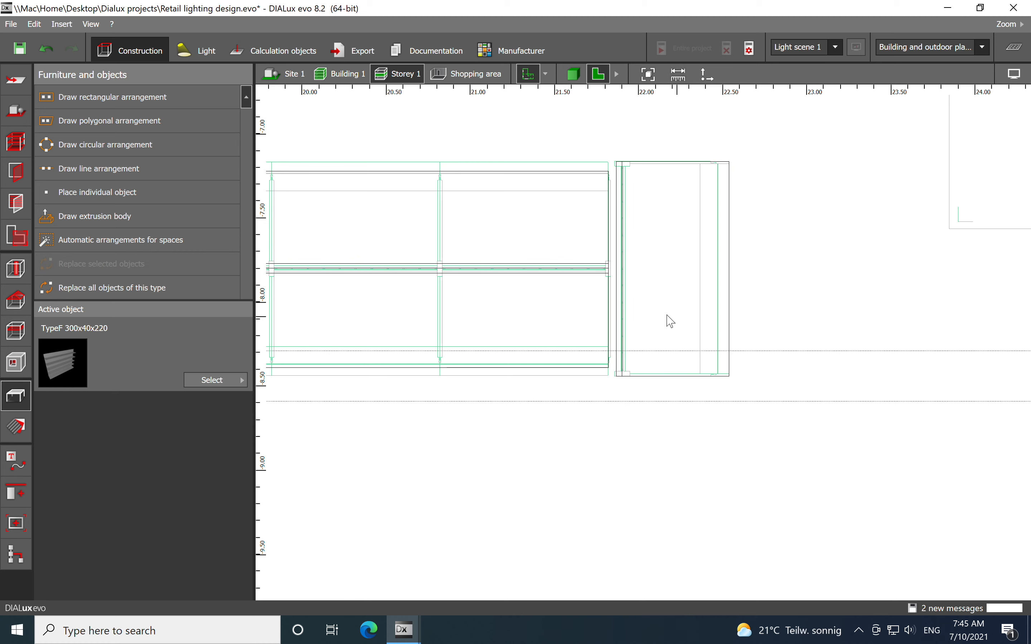
# Reduce the second row's end shelf to about 0.60 m deep, matching the inner outline line.
pyautogui.click(730, 272)
pyautogui.rightClick(726, 271)
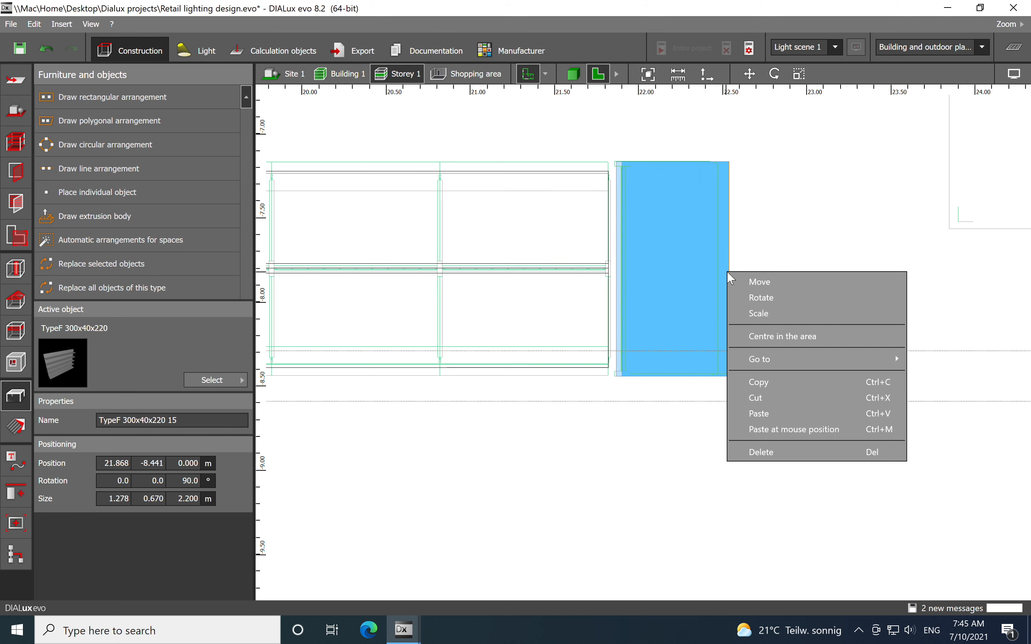
pyautogui.moveTo(729, 270); pyautogui.dragTo(718, 269)
# Copy the second row's end shelf, paste it at the first row's end and align it with the end-cap outline.
pyautogui.rightClick(672, 311)
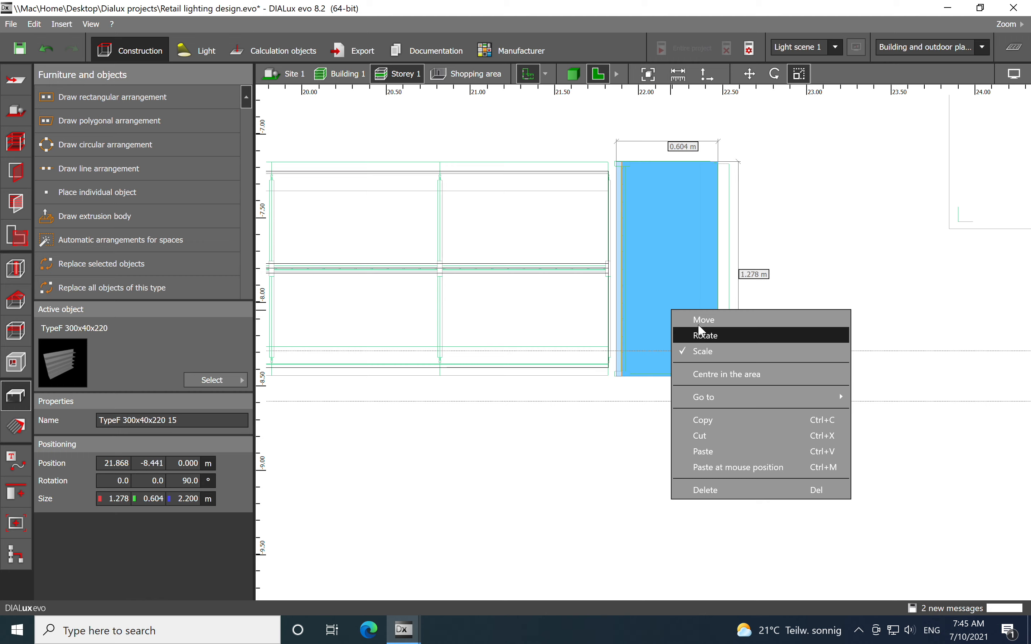
pyautogui.click(707, 418)
pyautogui.scroll(-7, 583, 474)
pyautogui.scroll(7, 615, 302)
pyautogui.moveTo(578, 338); pyautogui.dragTo(599, 300, button='middle')
pyautogui.rightClick(563, 317)
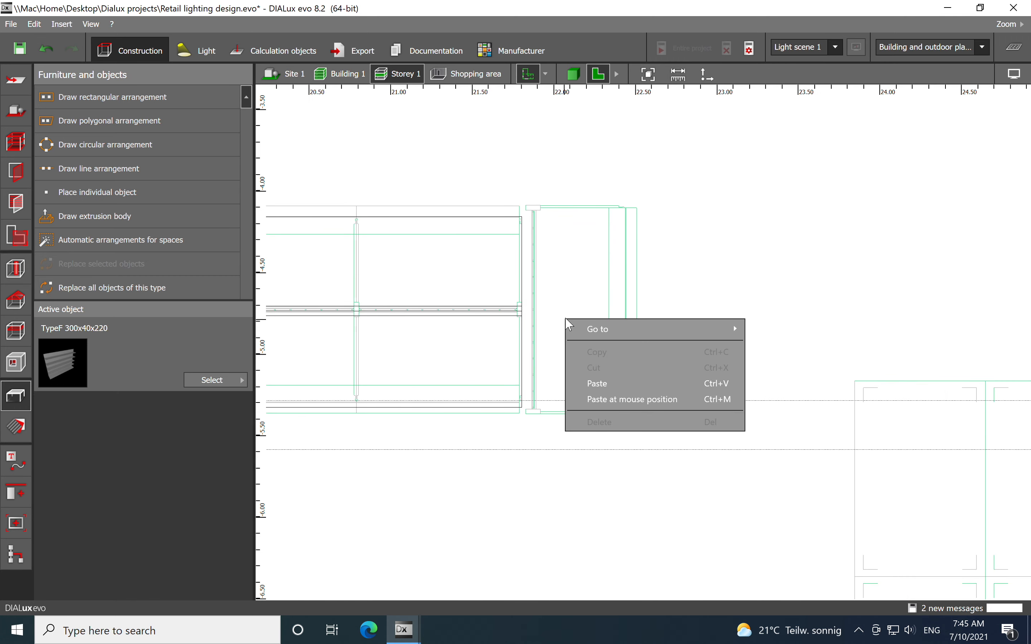
pyautogui.click(592, 398)
pyautogui.moveTo(518, 422)
pyautogui.mouseDown()
pyautogui.moveTo(556, 382)
pyautogui.moveTo(531, 410)
pyautogui.moveTo(534, 426)
pyautogui.mouseUp()
pyautogui.click(683, 336)
# Paste another copy of the end shelf at the opposite end-cap outline of the first row.
pyautogui.scroll(-5, 700, 299)
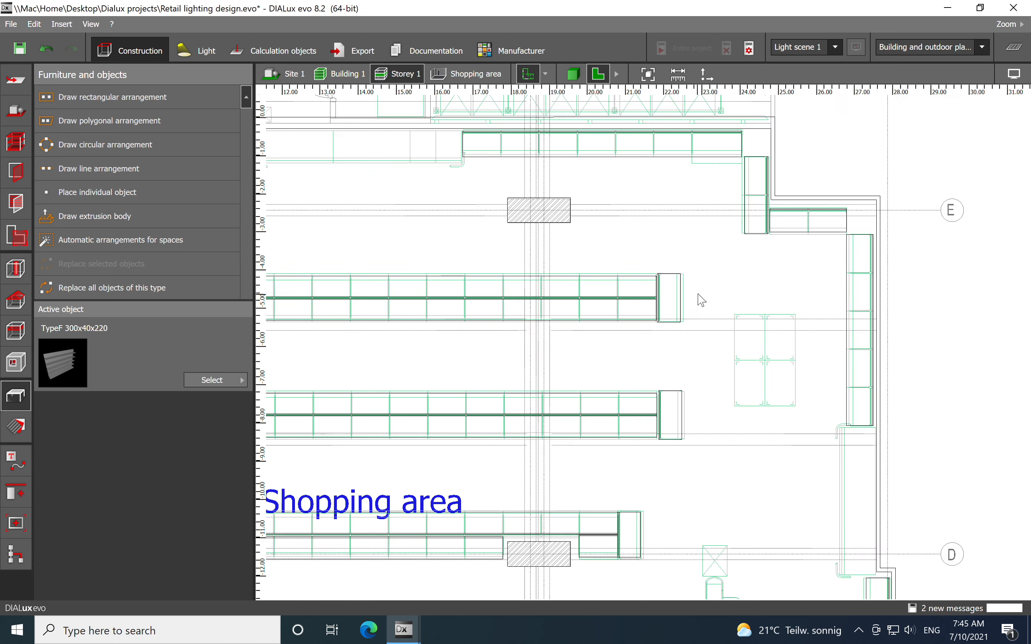
pyautogui.scroll(-3, 701, 300)
pyautogui.scroll(8, 540, 310)
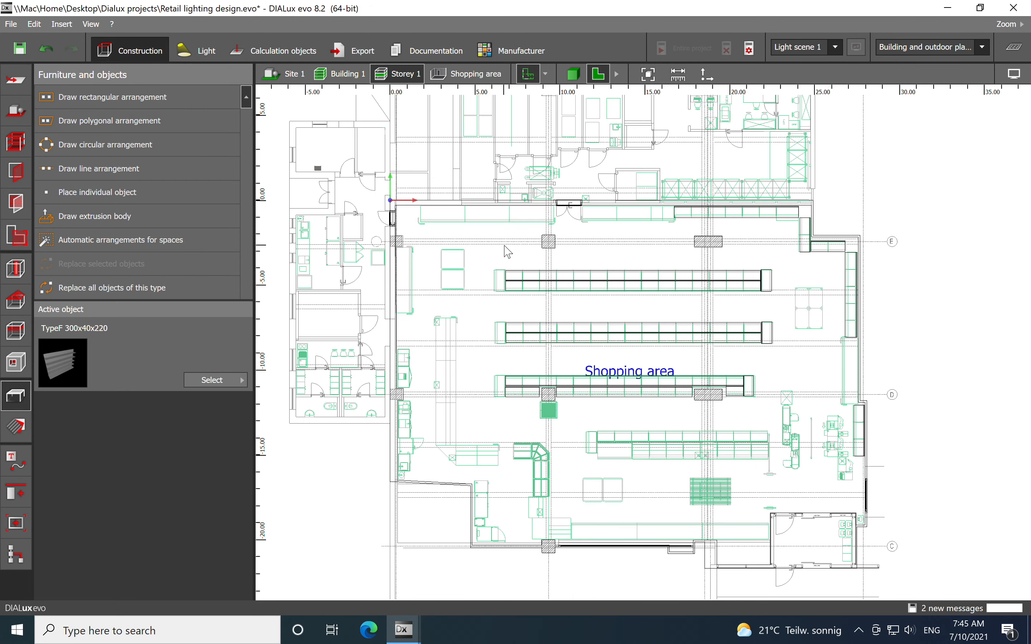
pyautogui.rightClick(500, 349)
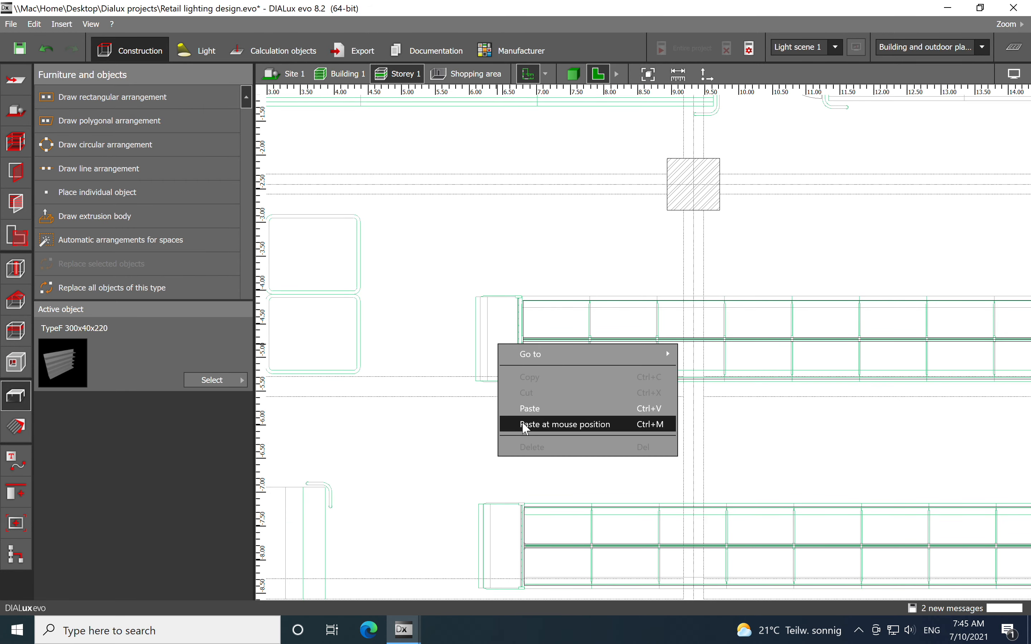